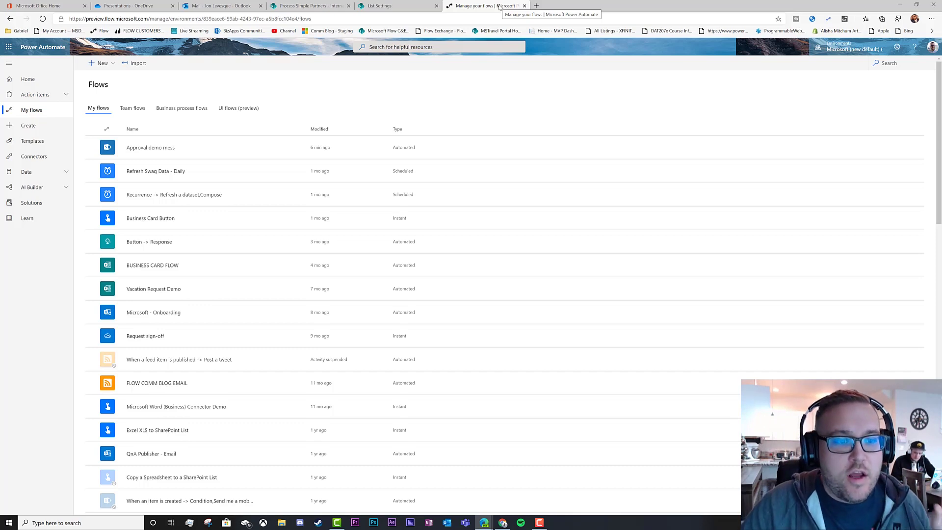
Switch to the Process Simple Partners tab to show the Internal Review Process list.
left_click(314, 6)
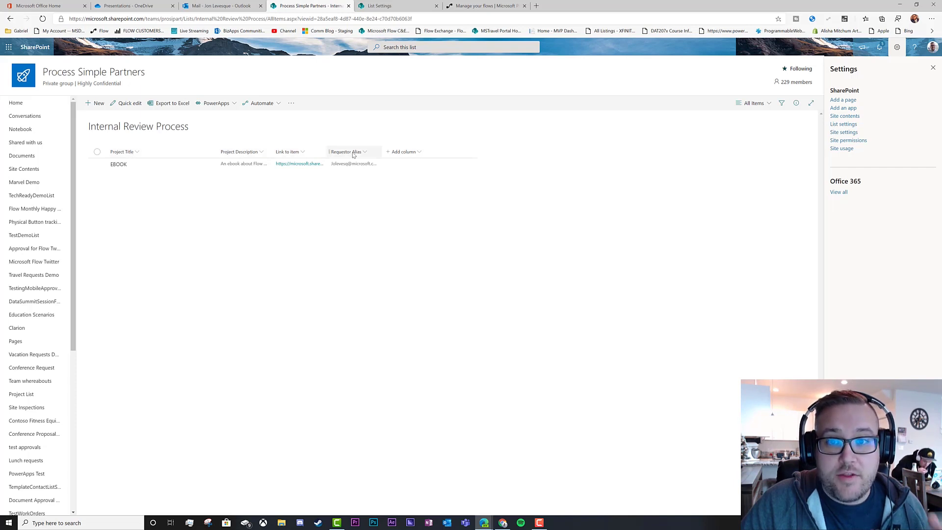
Review the Internal Review Process list's settings and columns, then go back to My flows.
left_click(398, 6)
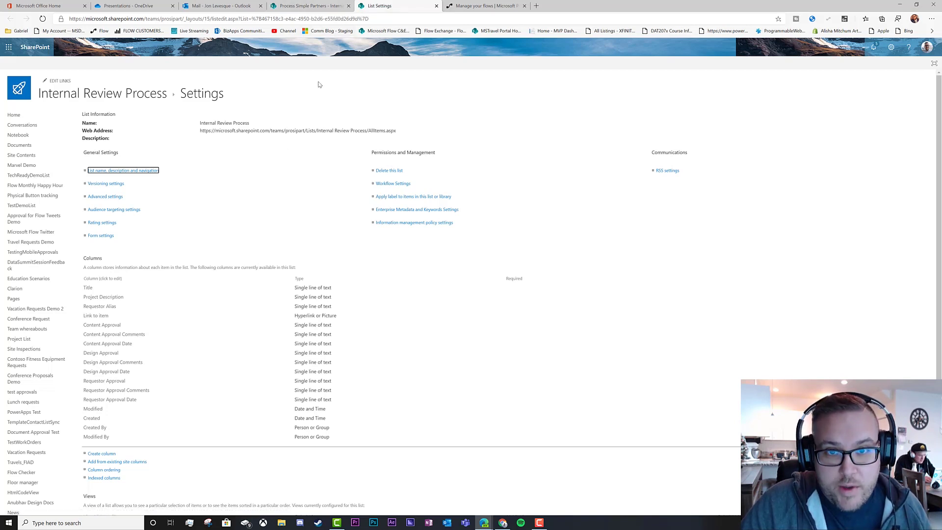
left_click(480, 7)
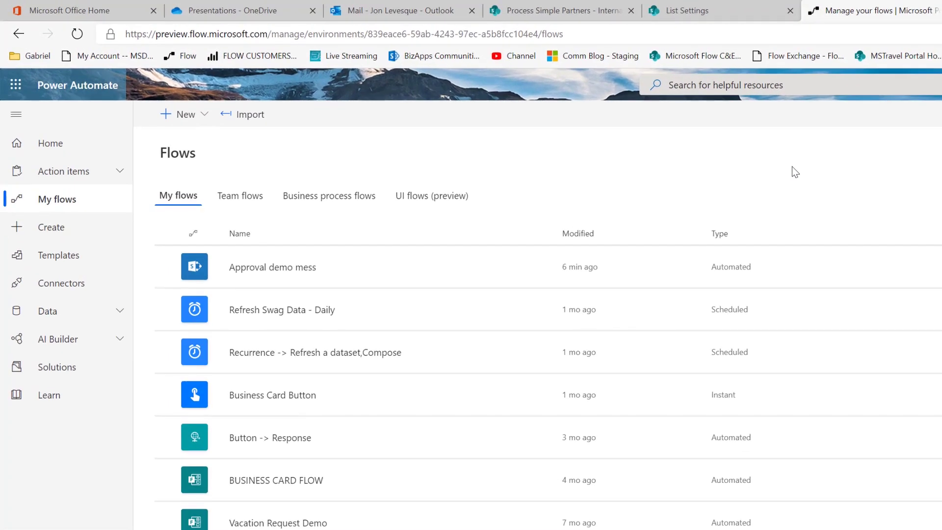
Create an automated flow 'Multi Layer Approval' using SharePoint's 'When an item is created' trigger.
left_click(185, 120)
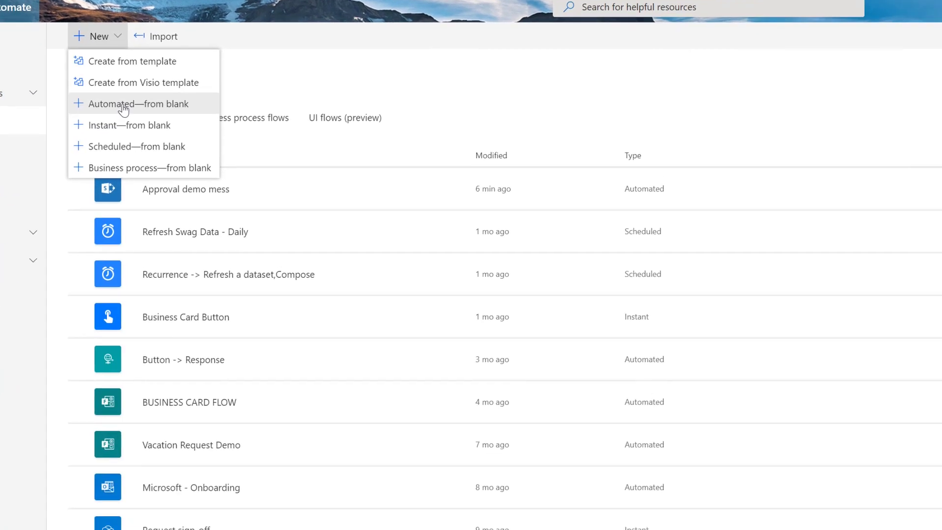
left_click(206, 184)
left_click(715, 137)
type("Mu")
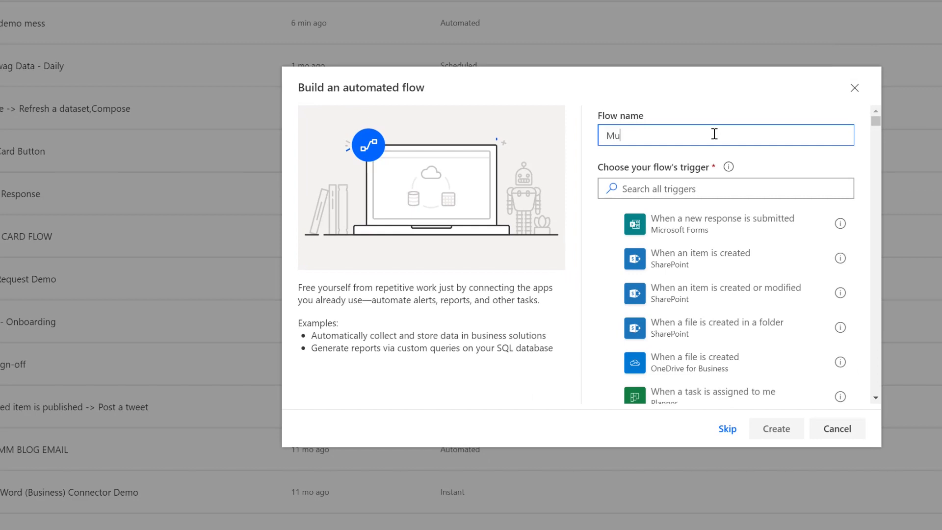
type("lti Layer Approval")
left_click(709, 189)
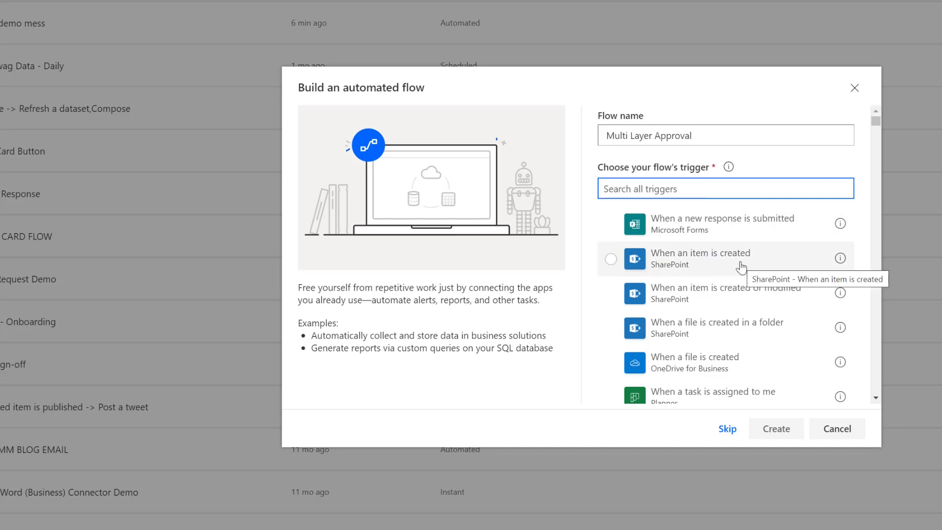
left_click(741, 266)
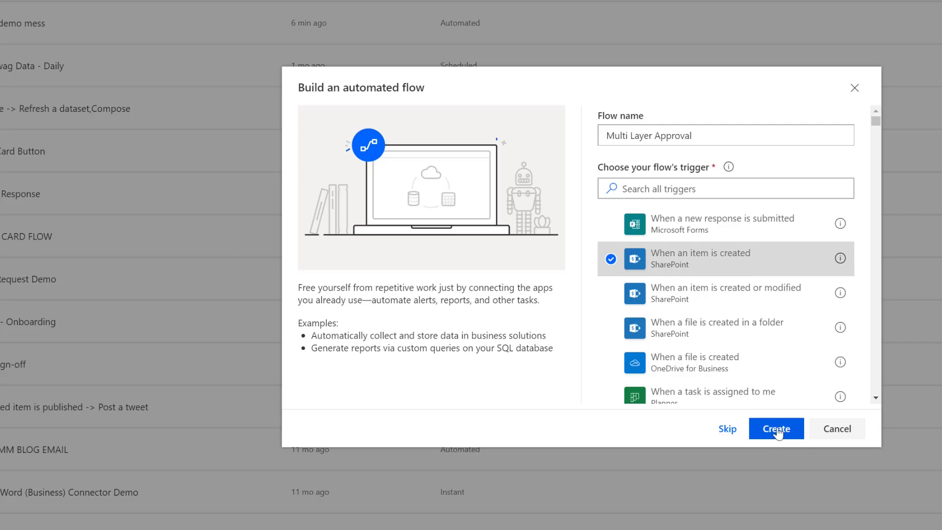
left_click(777, 432)
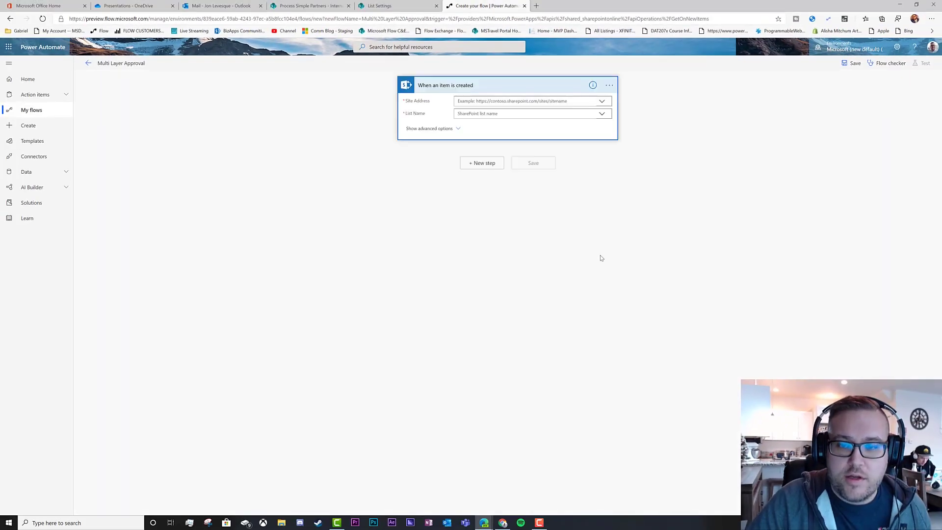
Check which SharePoint site hosts the Internal Review Process list from its web address.
left_click(601, 102)
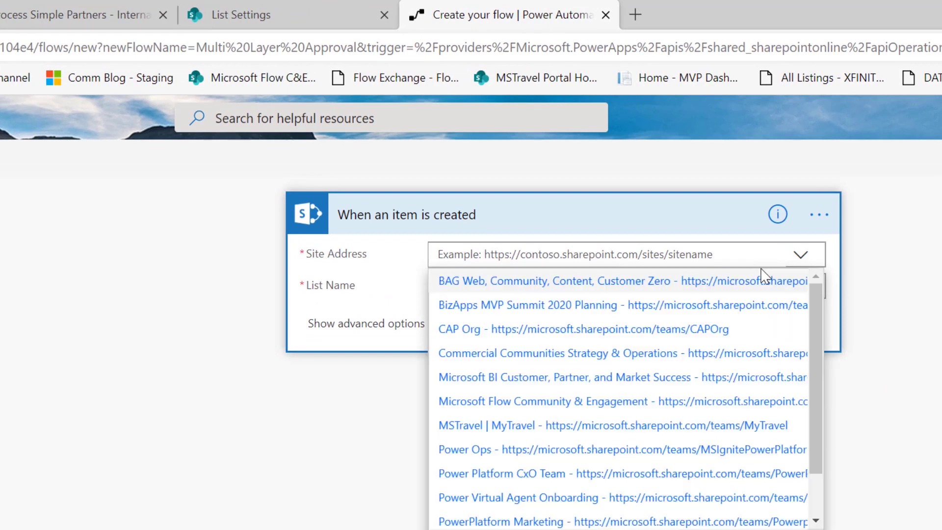
left_click_drag(809, 295, 808, 367)
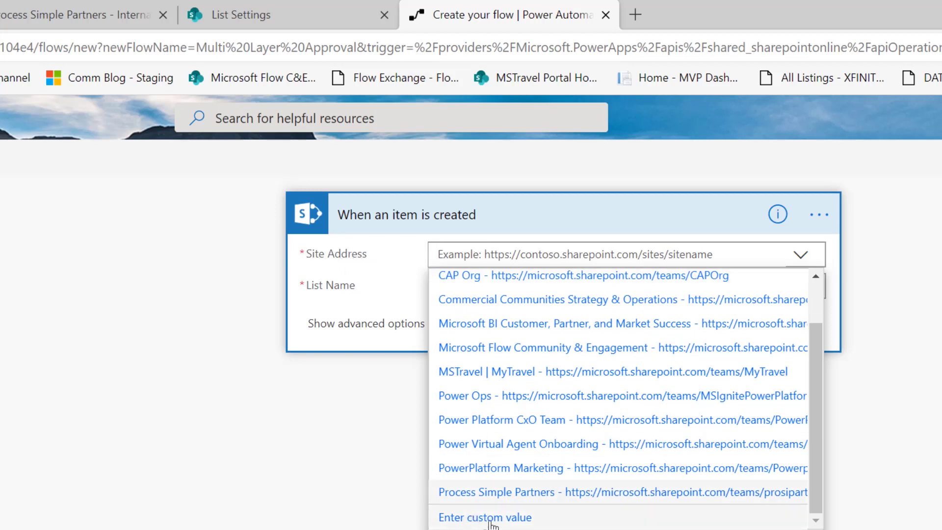
left_click(77, 13)
left_click(147, 48)
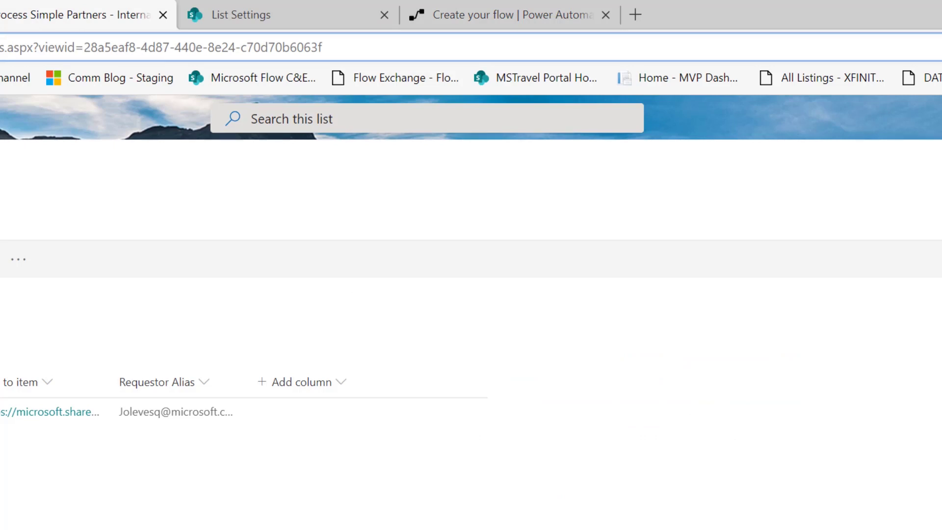
left_click(466, 10)
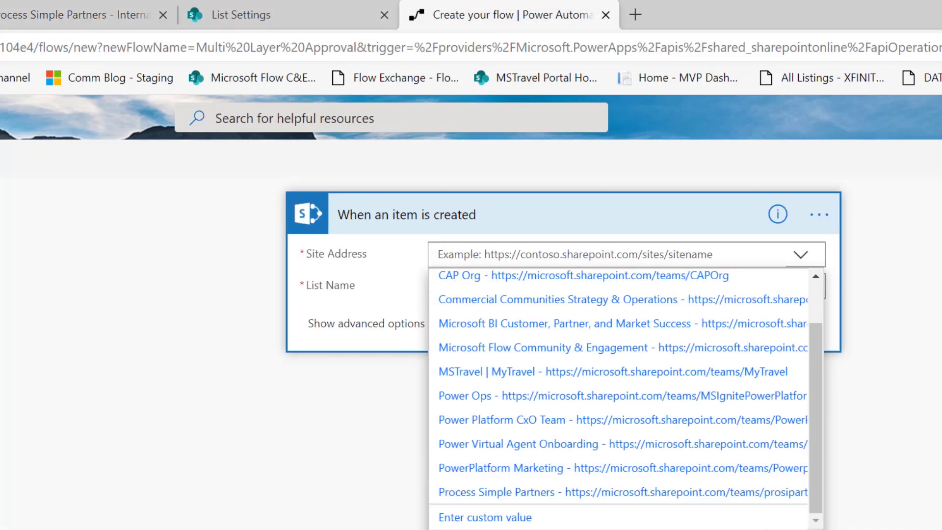
Set Site Address to Process Simple Partners and List Name to Internal Review Process.
left_click(516, 497)
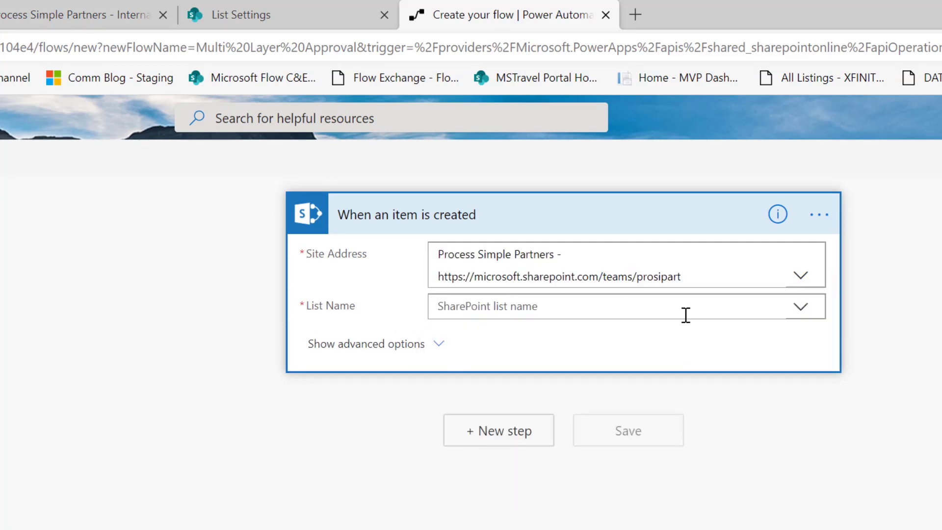
left_click(807, 313)
left_click_drag(812, 376, 813, 459)
left_click(530, 454)
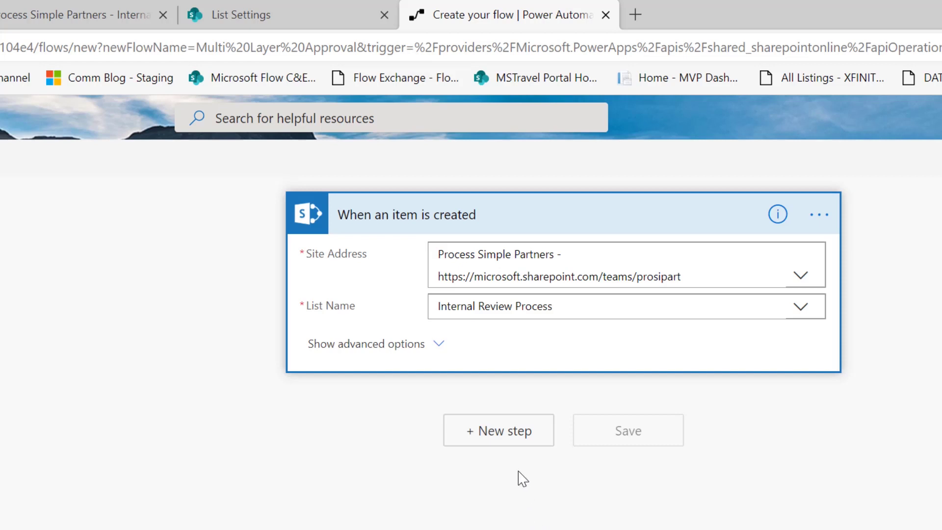
Add a 'Start and wait for an approval' action with type Approve/Reject - First to respond.
left_click(506, 441)
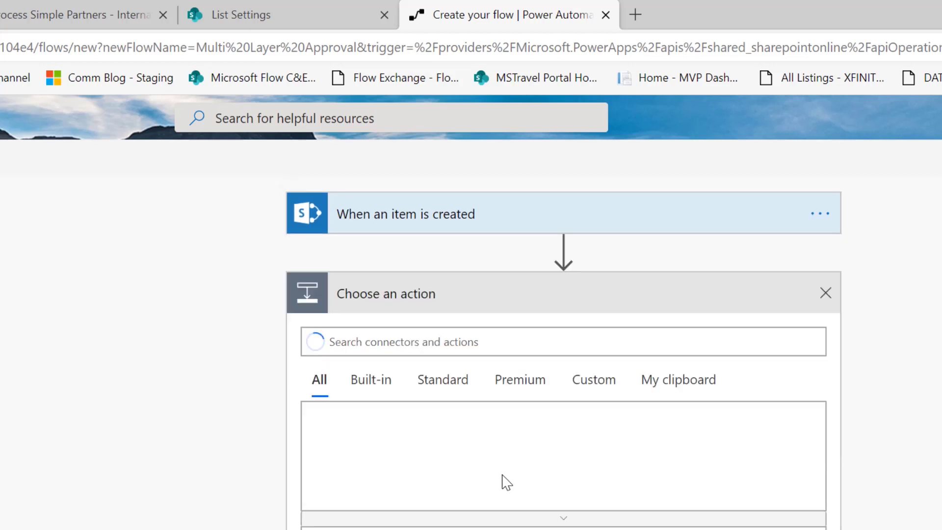
left_click(427, 341)
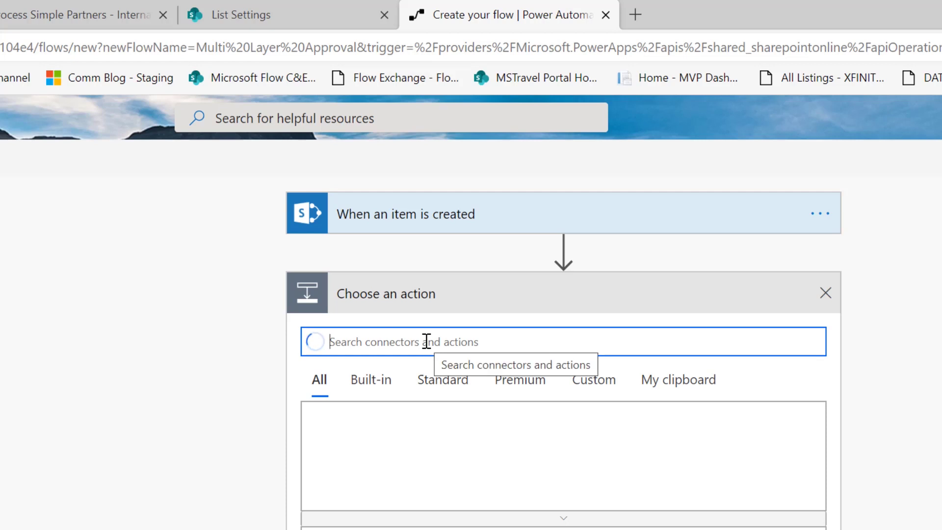
type("approval")
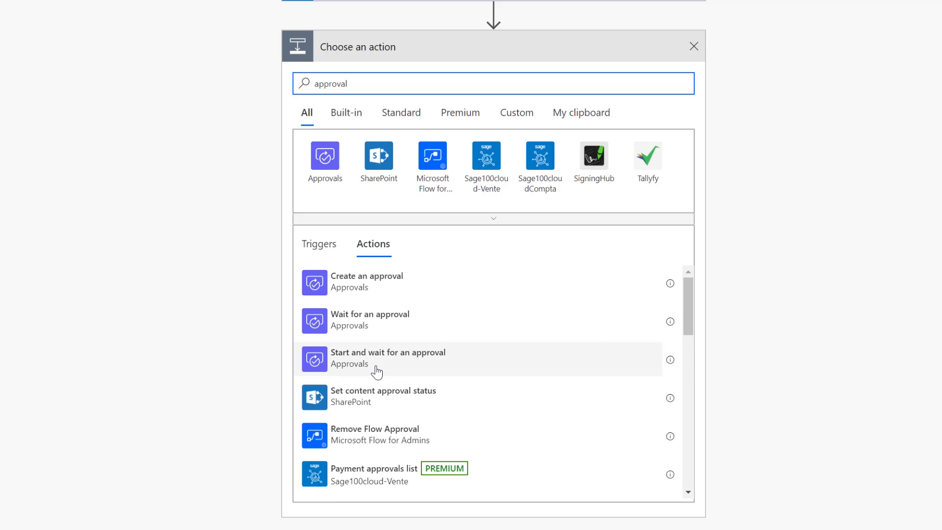
left_click(377, 372)
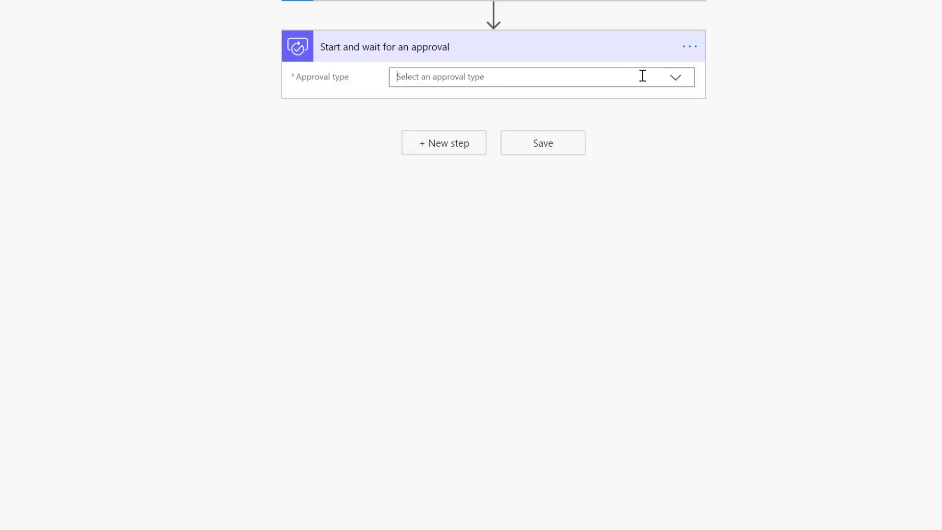
left_click(674, 77)
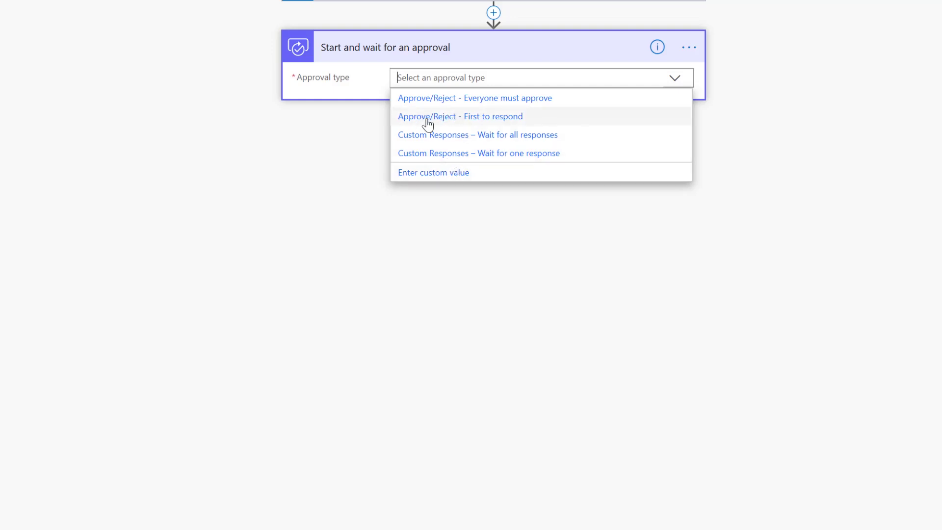
left_click(490, 124)
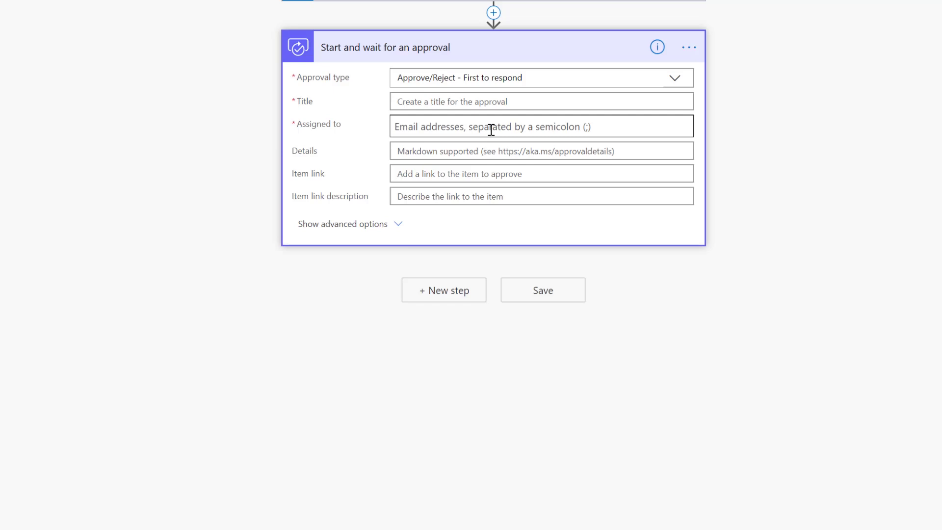
Title the approval 'New Content Request' and assign it to the approver's e-mail account.
left_click(476, 101)
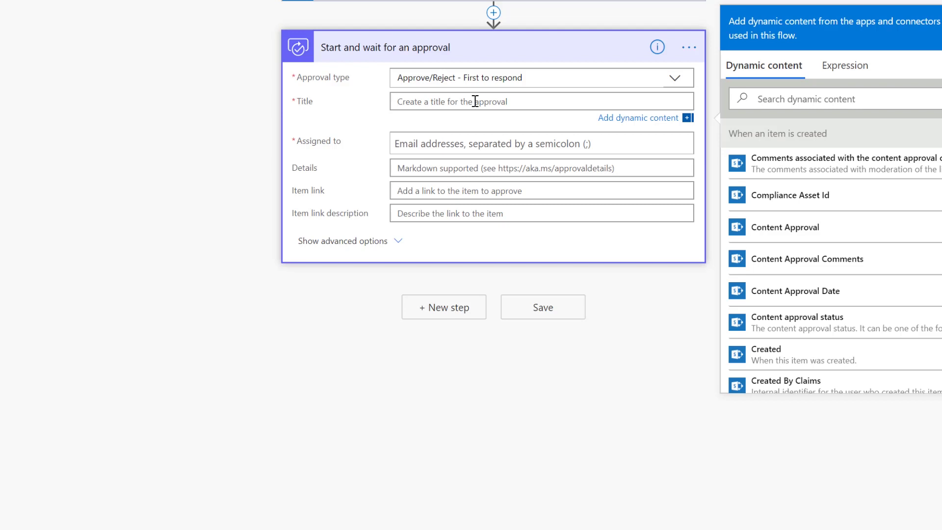
type("New Content Request")
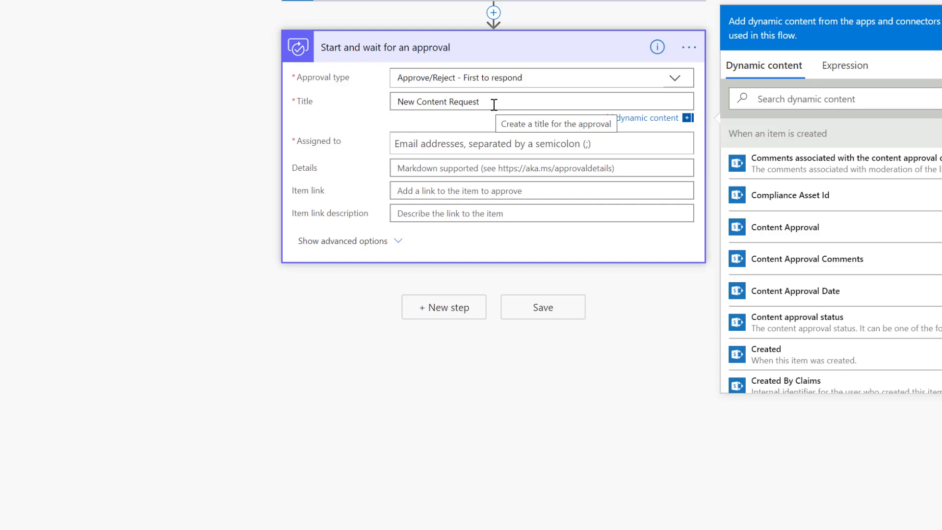
left_click(444, 142)
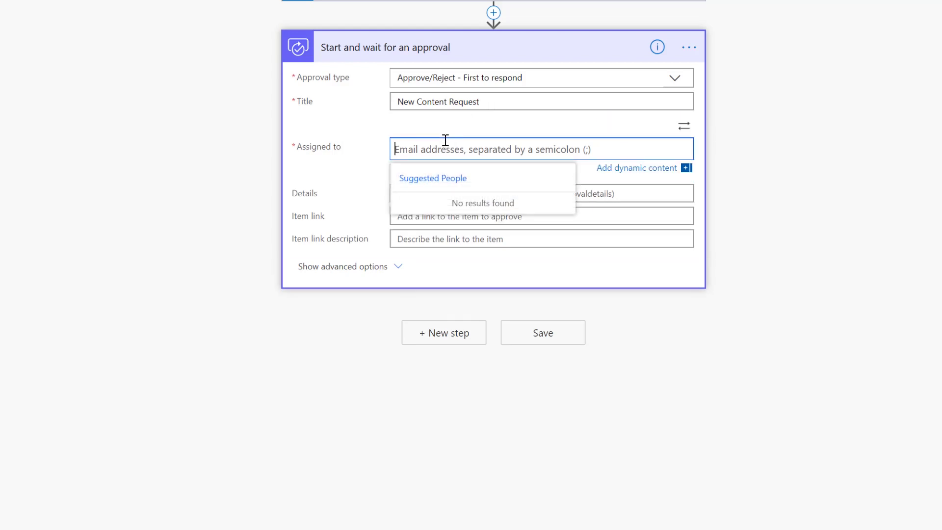
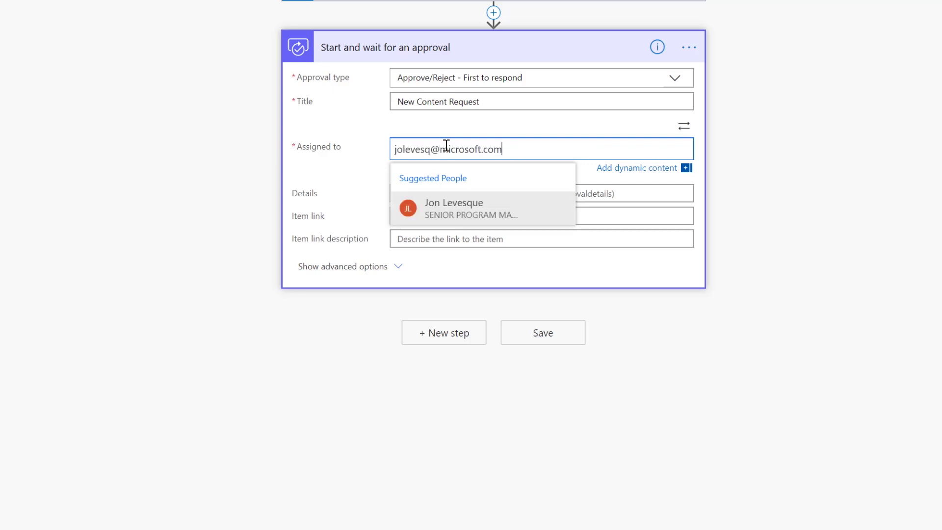
left_click(475, 210)
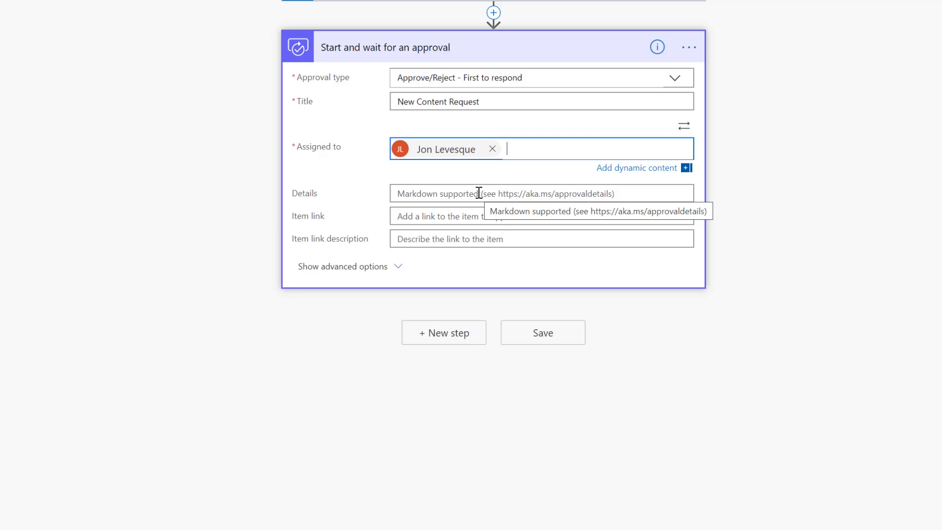
Start the details with 'A new request for content has been made by' plus Requestor Alias.
left_click(479, 193)
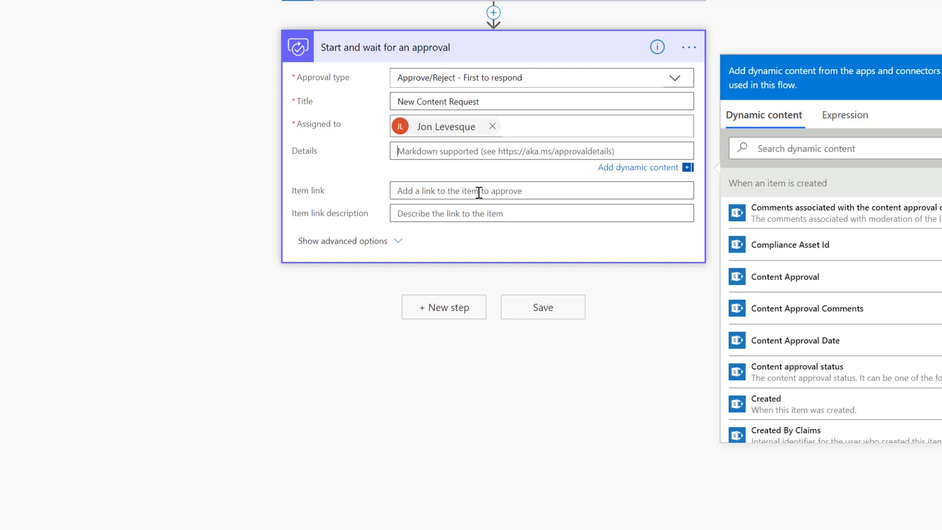
type("A new request for conte")
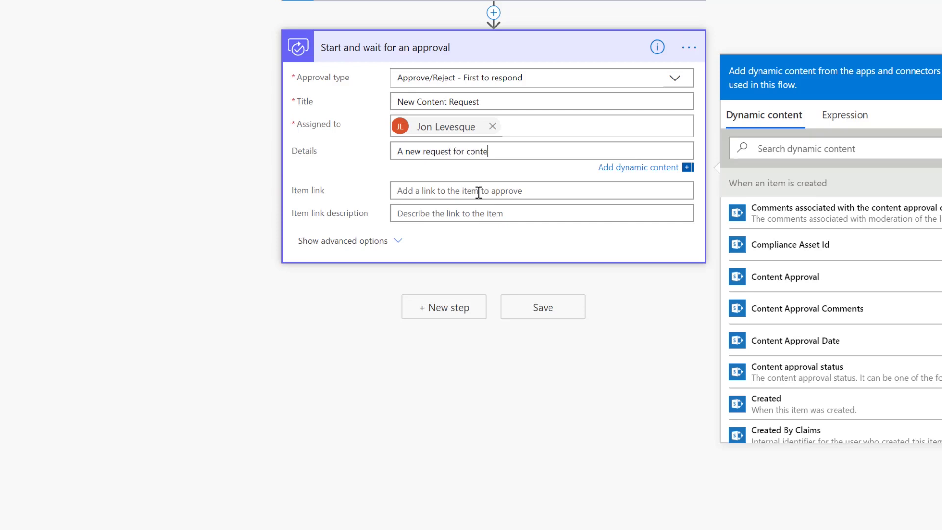
type("nt has been made by:")
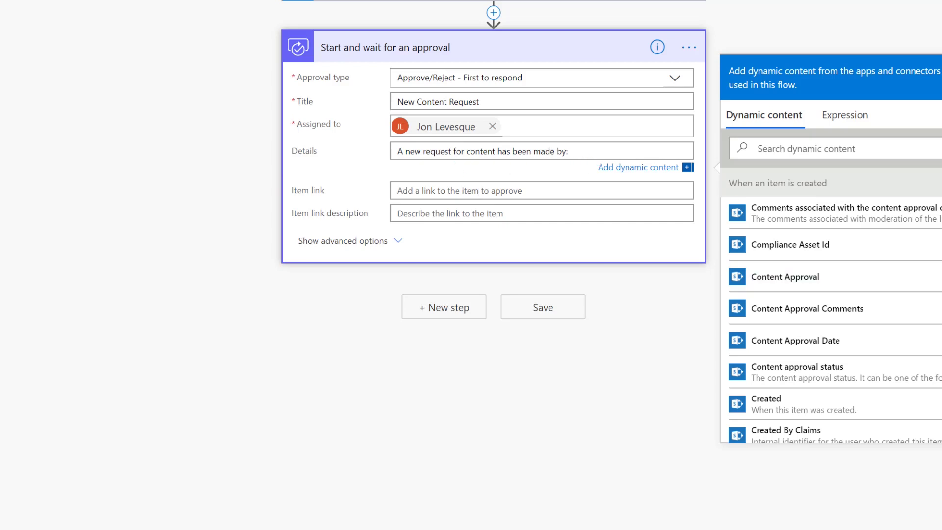
scroll(835, 304, "down", 15)
scroll(790, 342, "down", 5)
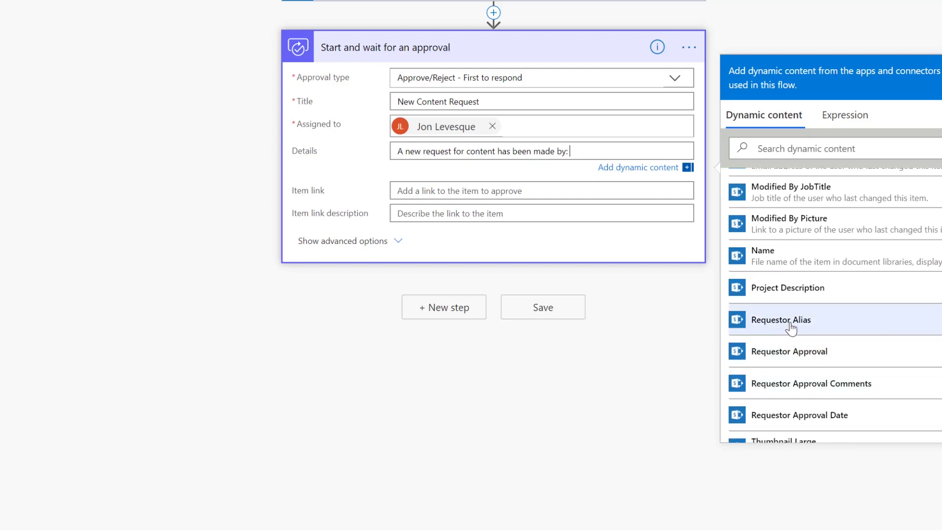
left_click(789, 330)
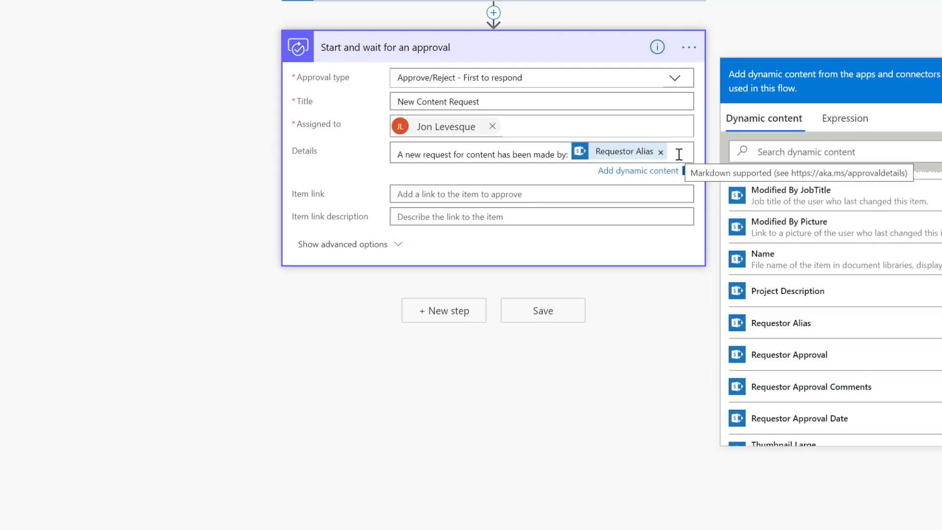
Add 'Project Title' and 'Project Description' lines filled with the item's Title and Project Description.
key("Return")
type("Project Title:")
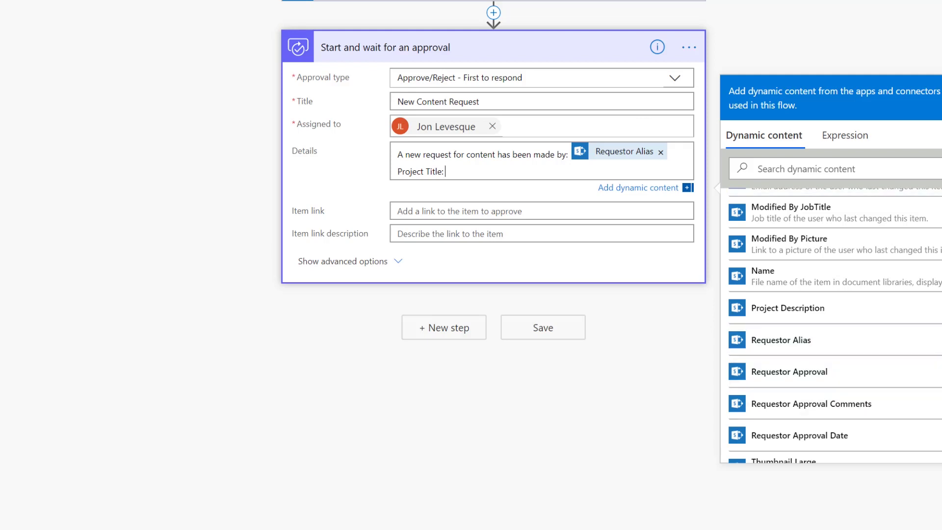
scroll(834, 326, "down", 4)
scroll(834, 325, "up", 5)
scroll(756, 430, "down", 4)
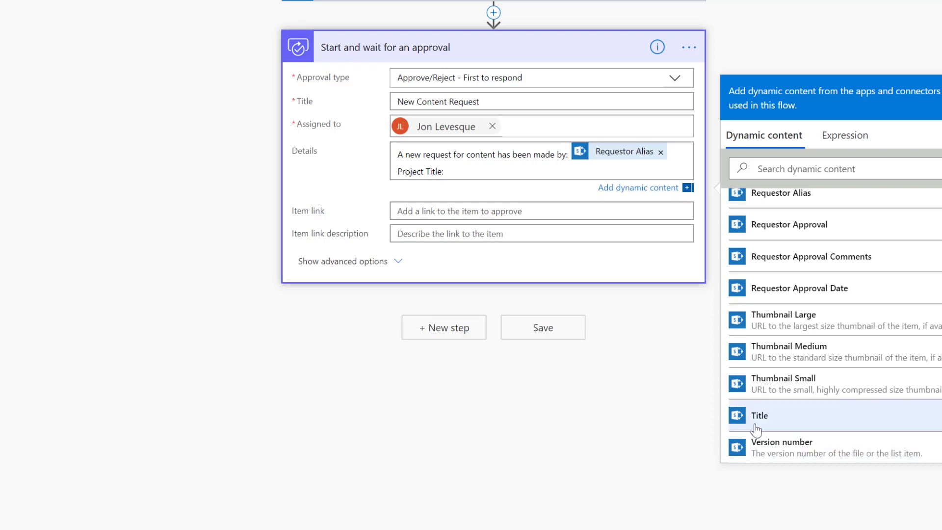
left_click(757, 429)
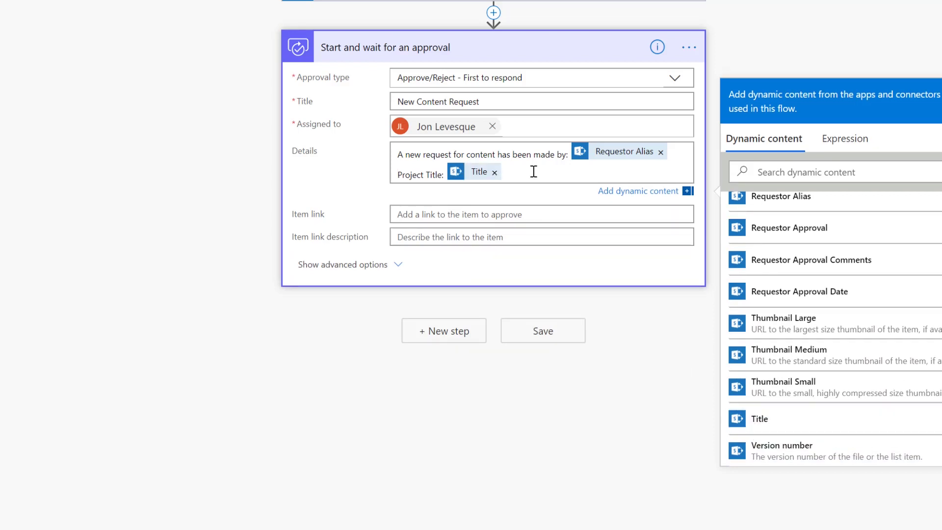
key("Return")
type("Project ")
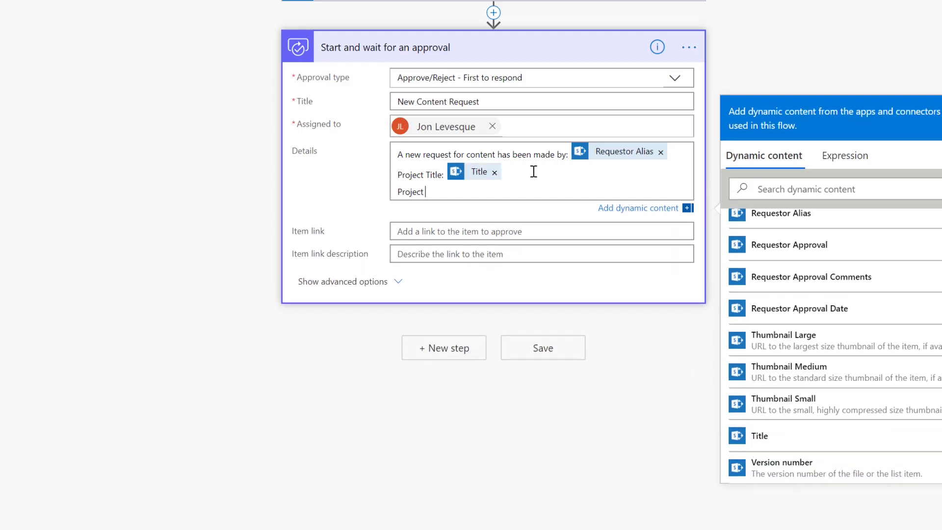
type("Description:")
scroll(808, 310, "up", 3)
left_click(756, 275)
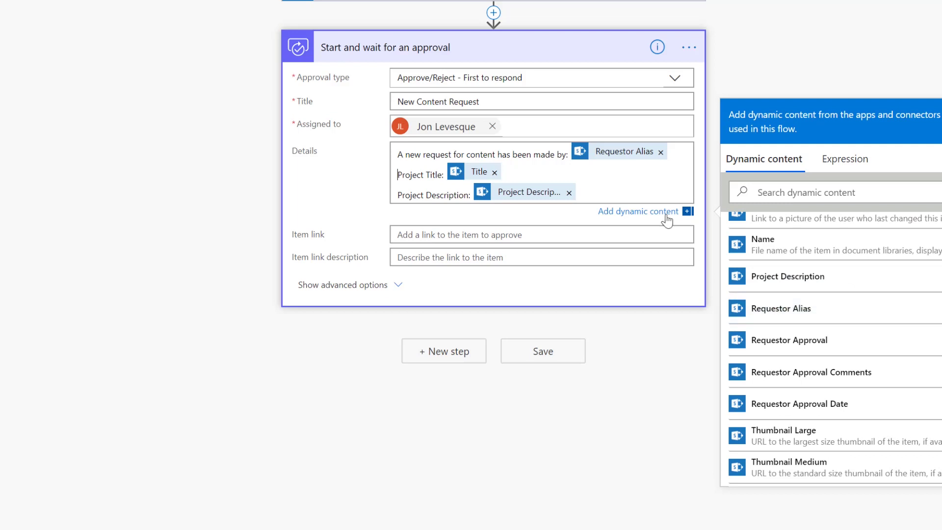
Set Item link to Link to item, described as 'Click to view the item'.
left_click(490, 234)
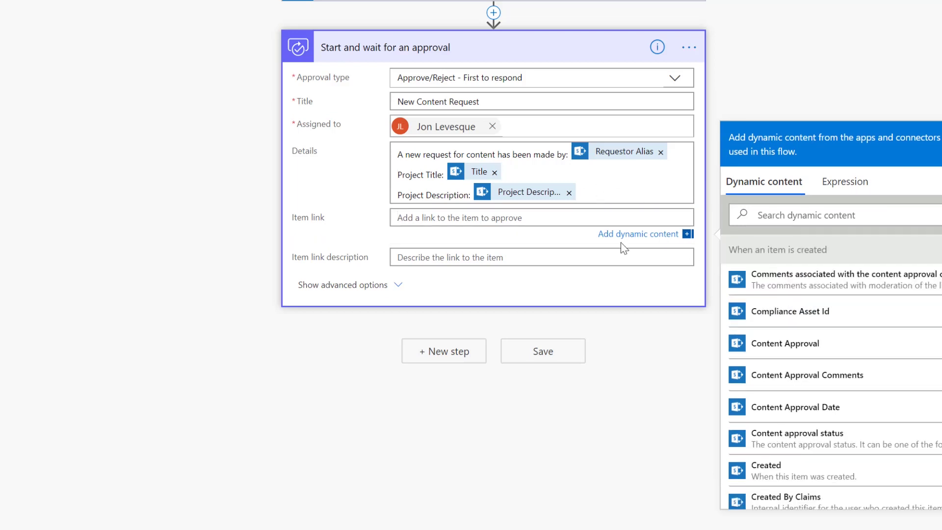
scroll(834, 373, "down", 12)
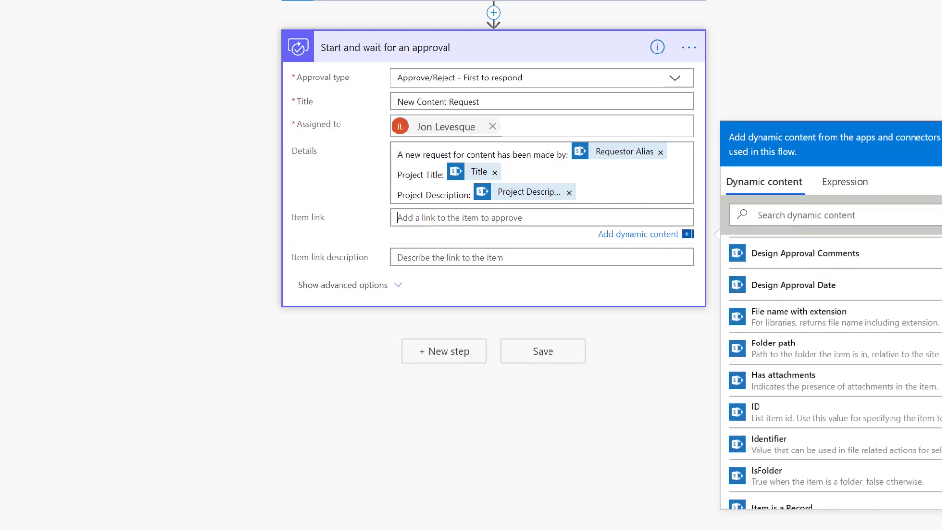
left_click(810, 385)
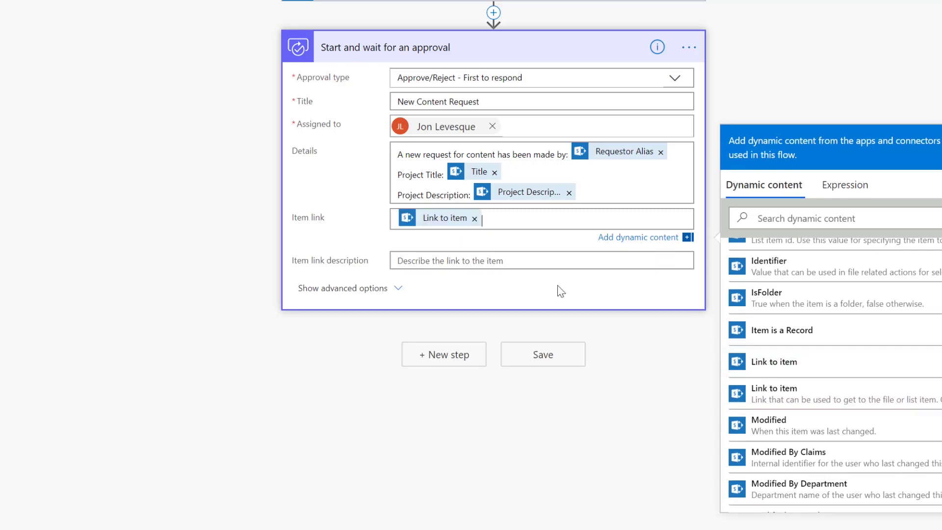
left_click(452, 261)
type("Click to view the item")
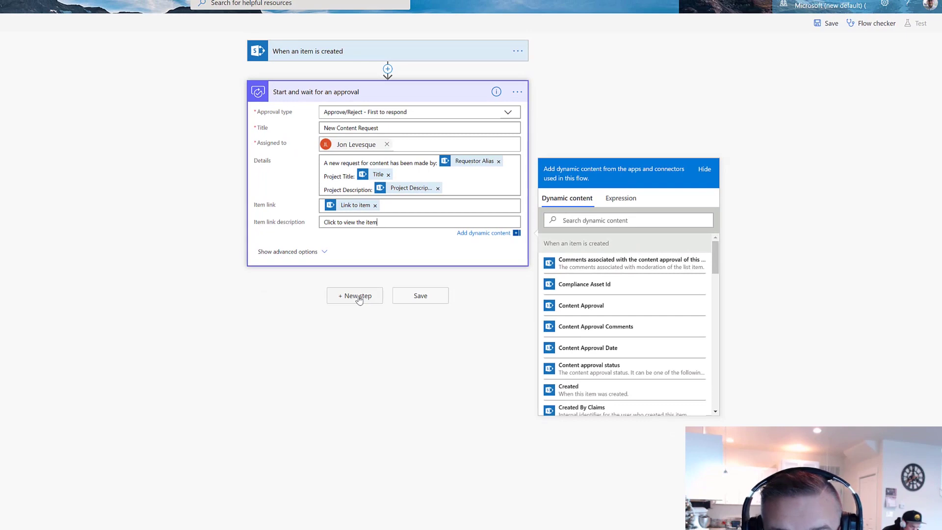
Add a Condition testing whether the approval Outcome is equal to 'Approve'.
left_click(378, 312)
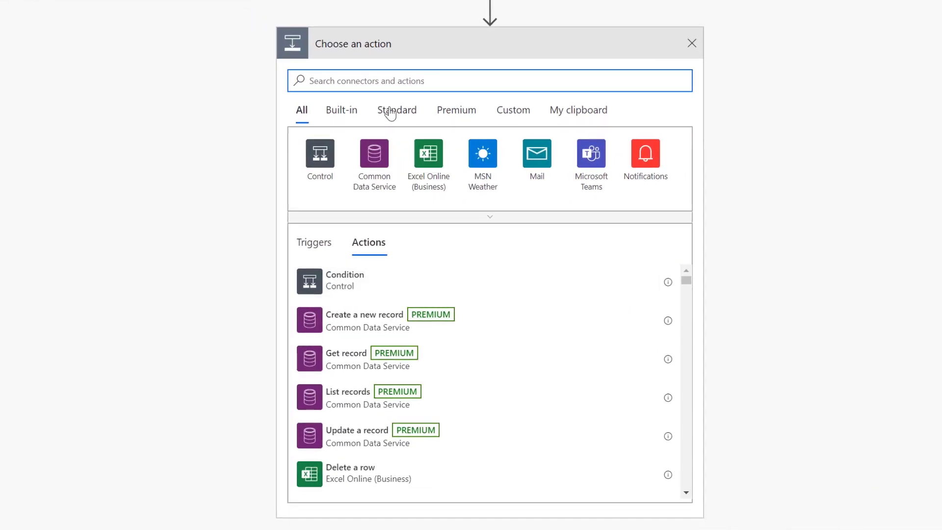
type("c")
key("BackSpace")
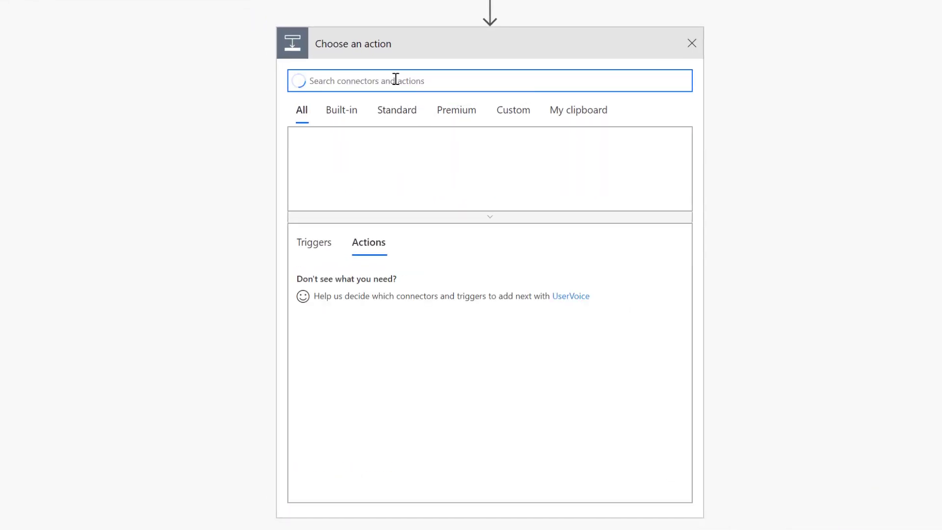
type("condition")
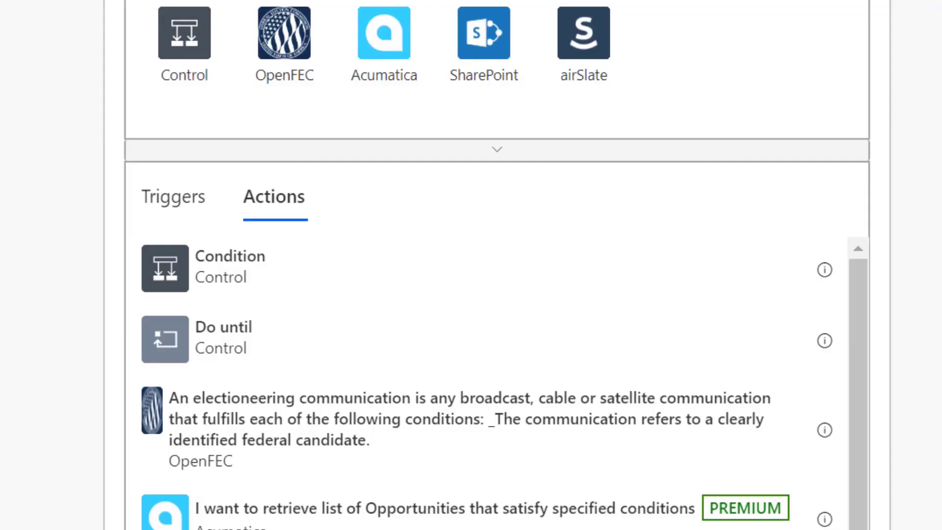
left_click(246, 276)
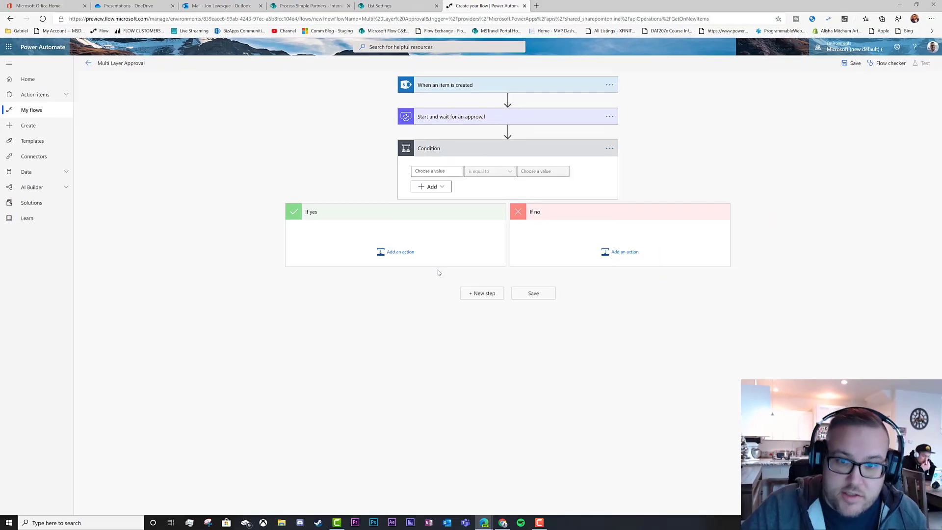
left_click(448, 172)
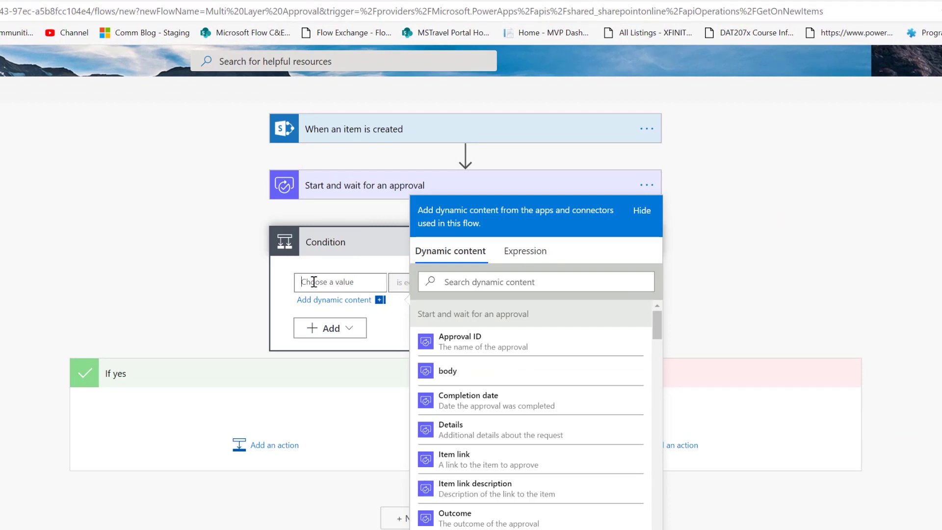
scroll(544, 351, "down", 4)
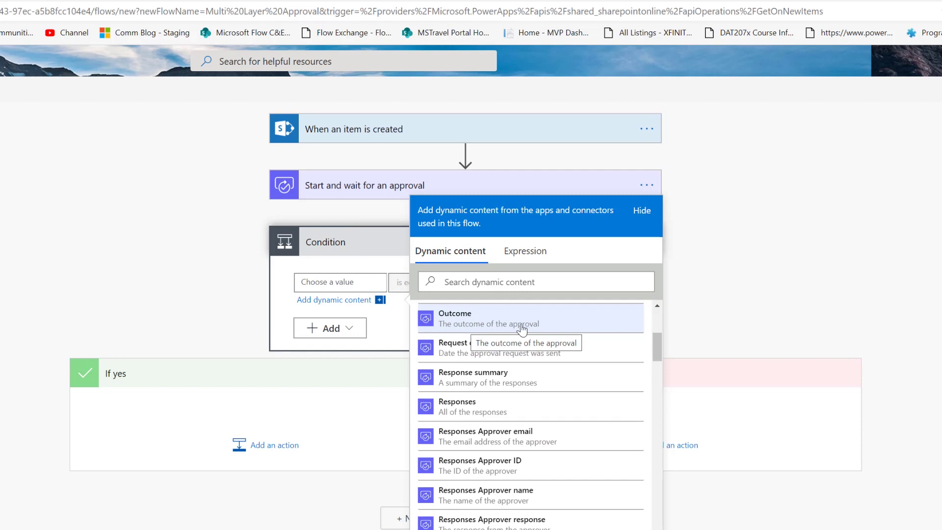
left_click(517, 325)
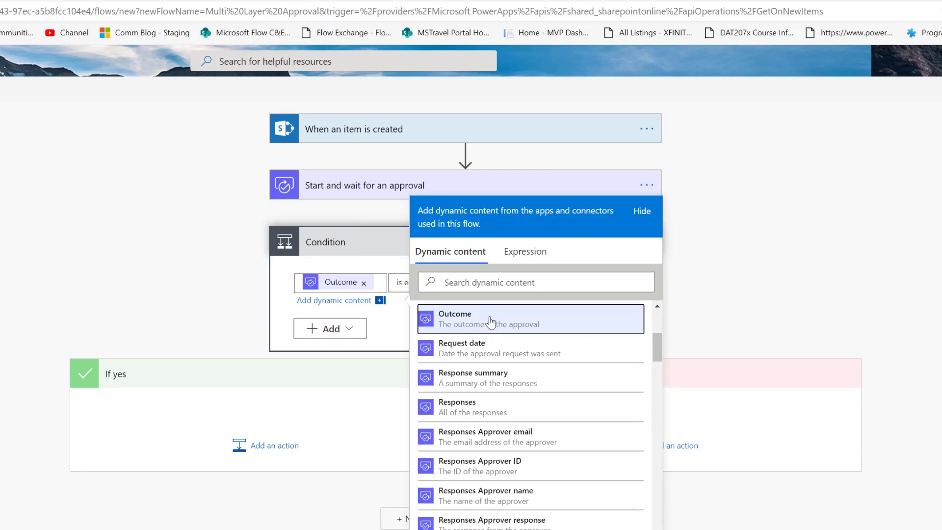
left_click(394, 323)
left_click(515, 284)
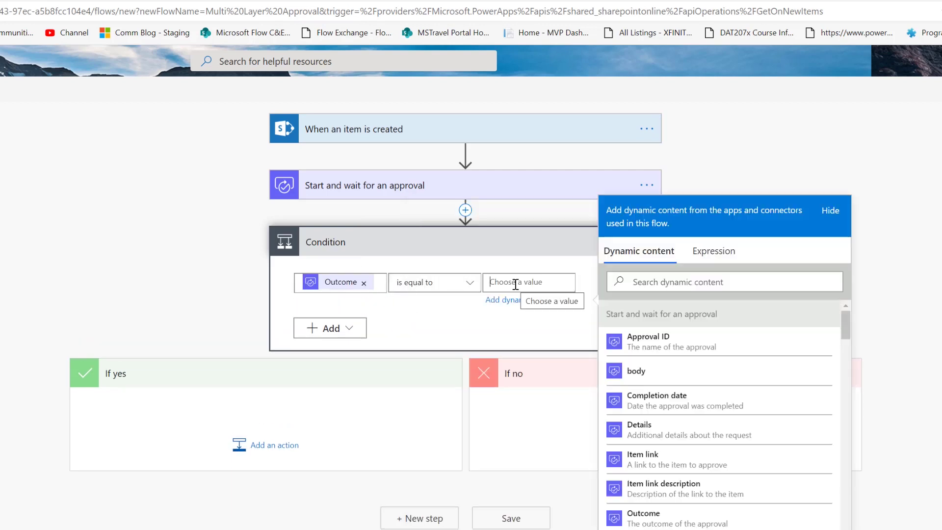
type("Approve")
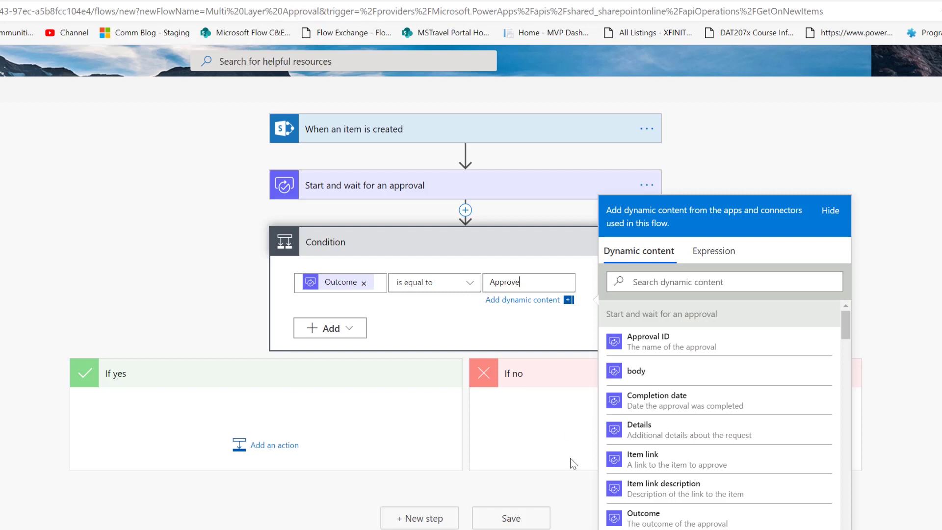
left_click(303, 475)
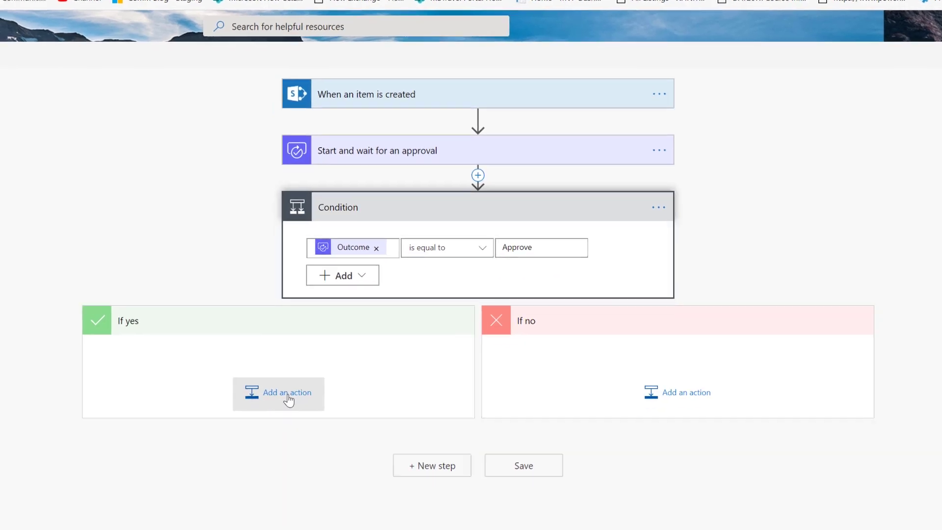
Add Office 365 Outlook's 'Send an email (V2)' action under the If yes branch.
left_click(275, 430)
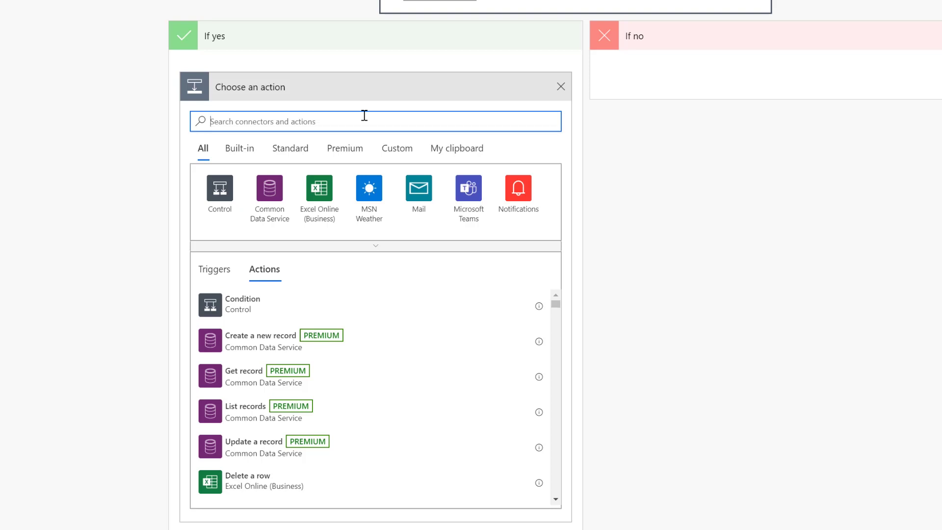
type("send a")
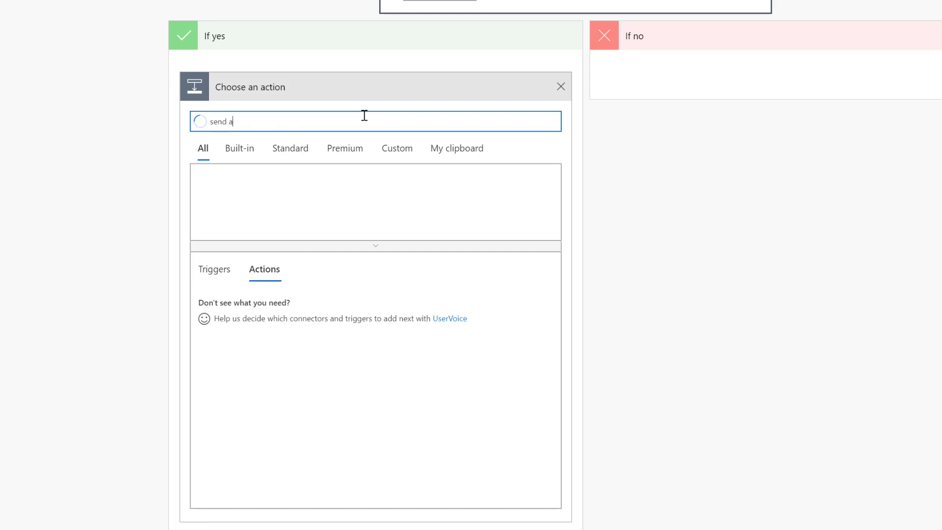
type("n email")
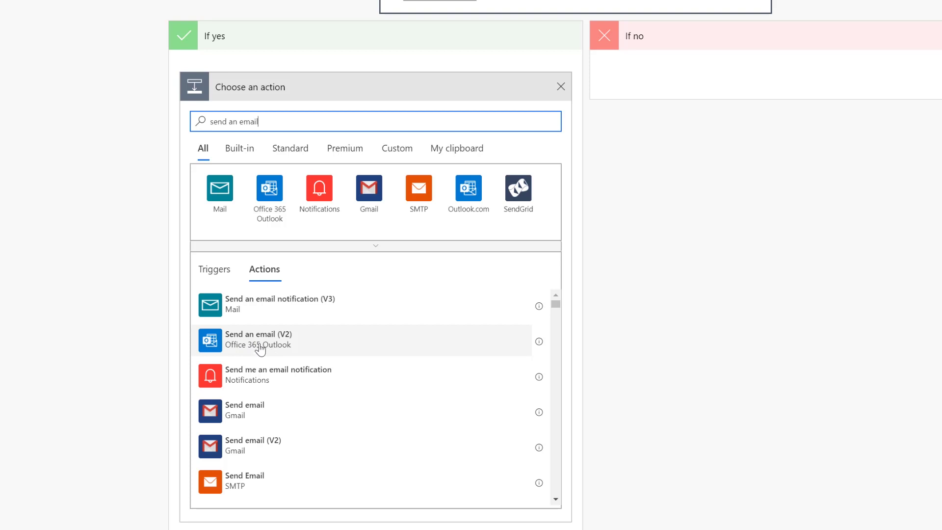
left_click(278, 347)
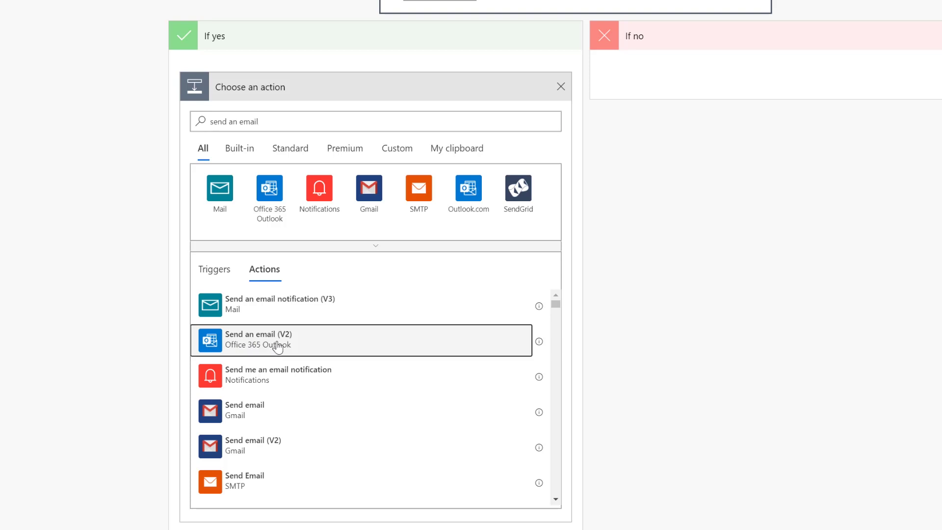
left_click(337, 116)
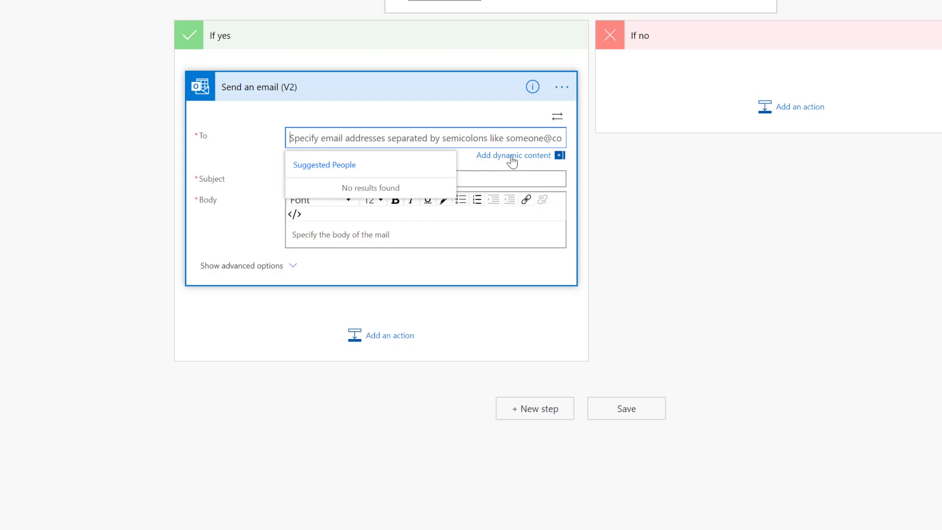
Address the email to Requestor Alias with subject 'Congrats! Your item passed content!'.
left_click(511, 156)
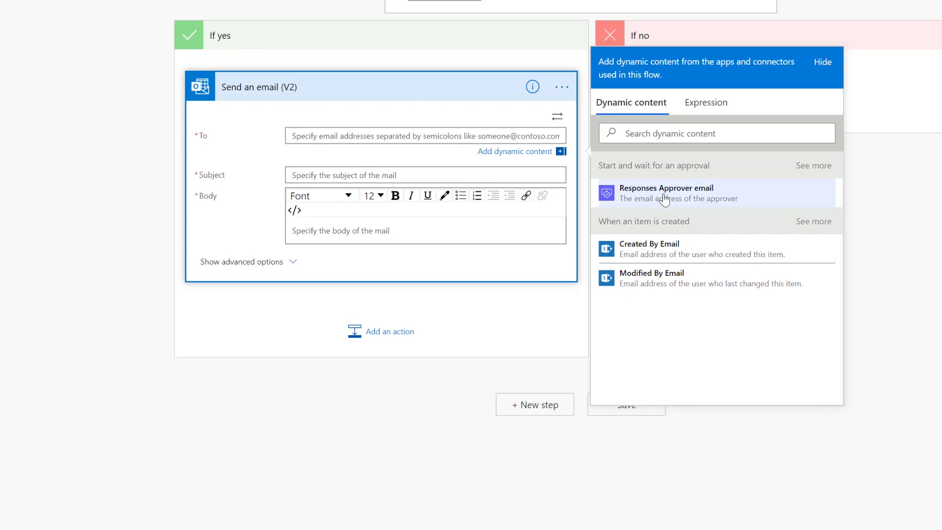
left_click(805, 223)
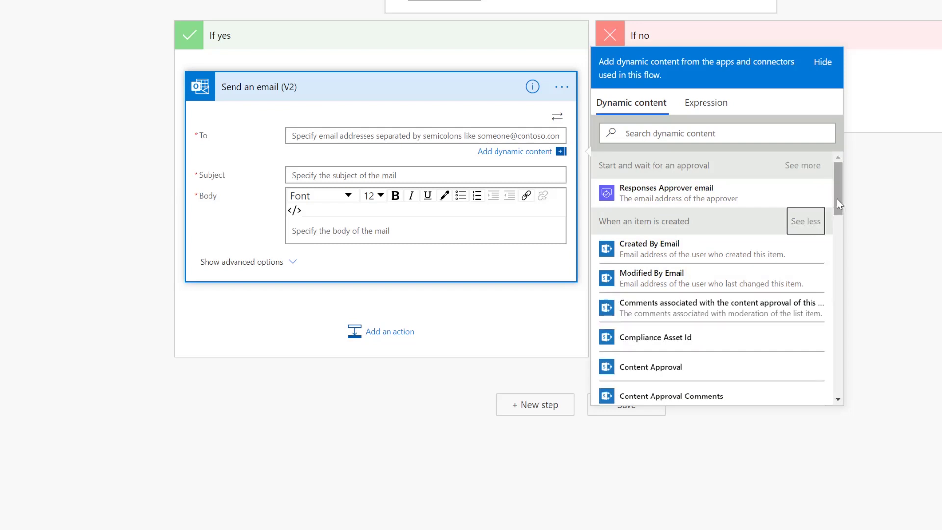
left_click_drag(837, 199, 840, 350)
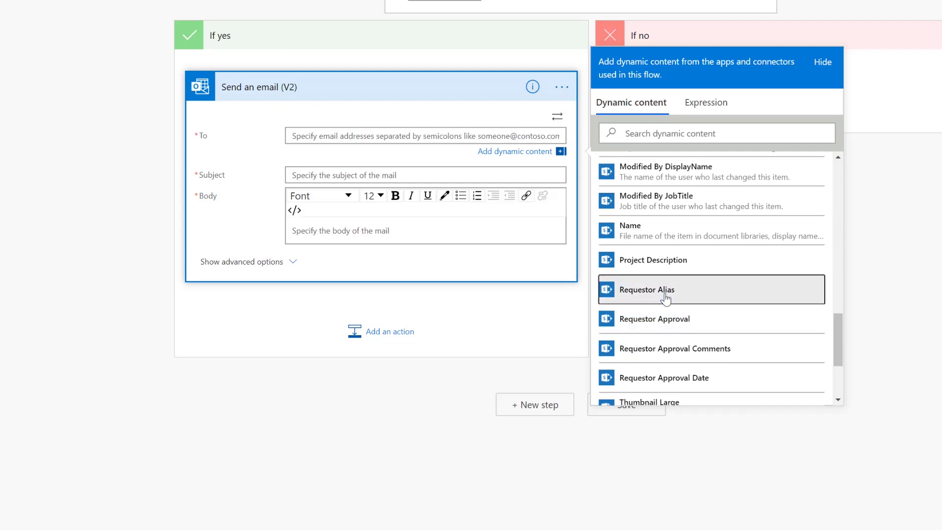
left_click(658, 294)
left_click(377, 175)
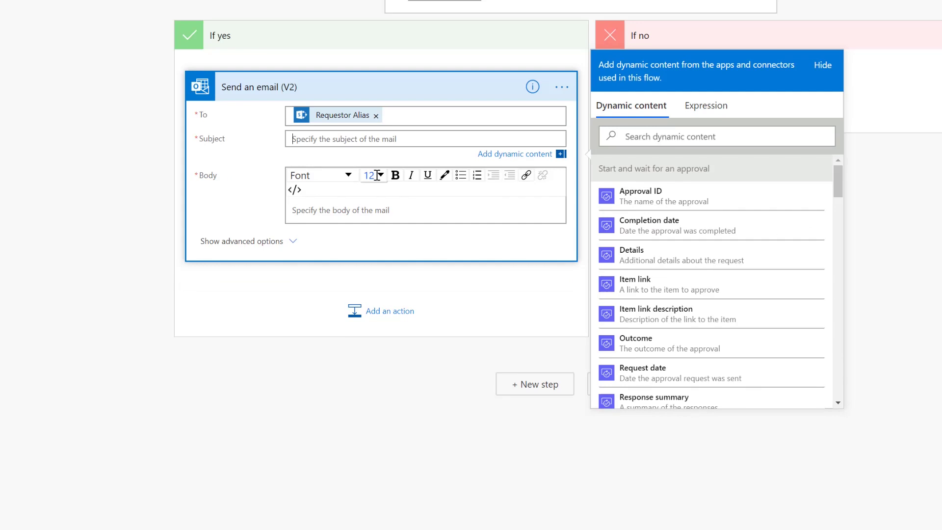
type("Congrats! You")
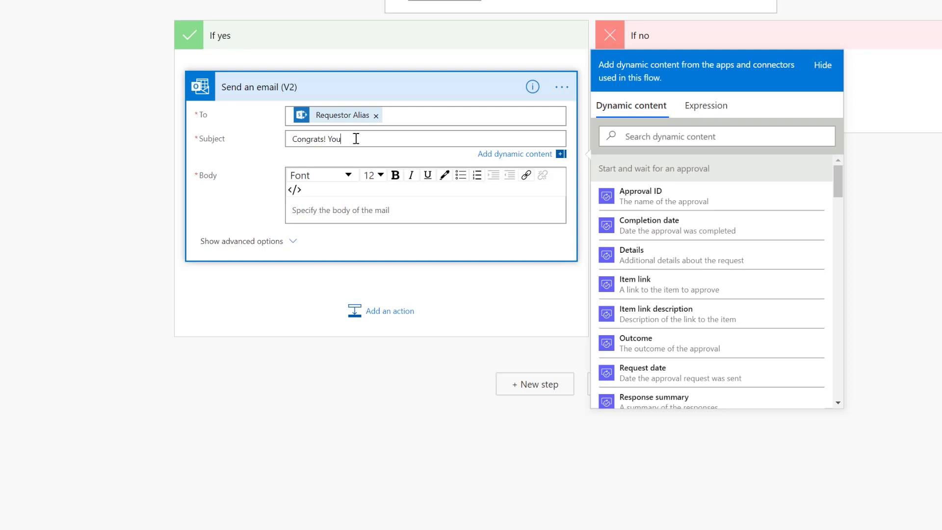
type("r item passed content!")
Write the body 'Your item was approved by the content team with the following comment' plus Responses Comments.
left_click(374, 206)
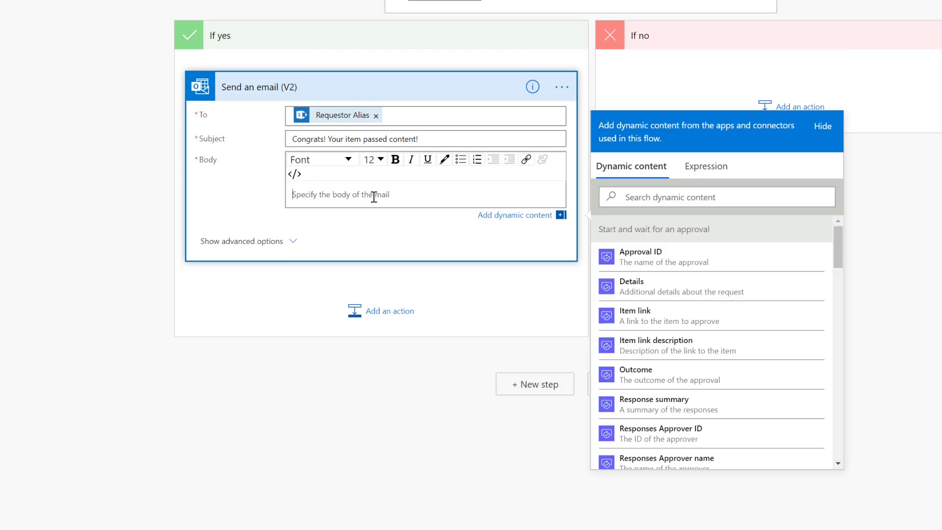
type("YUo")
key("BackSpace")
key("BackSpace")
type("our item was approved by the content ")
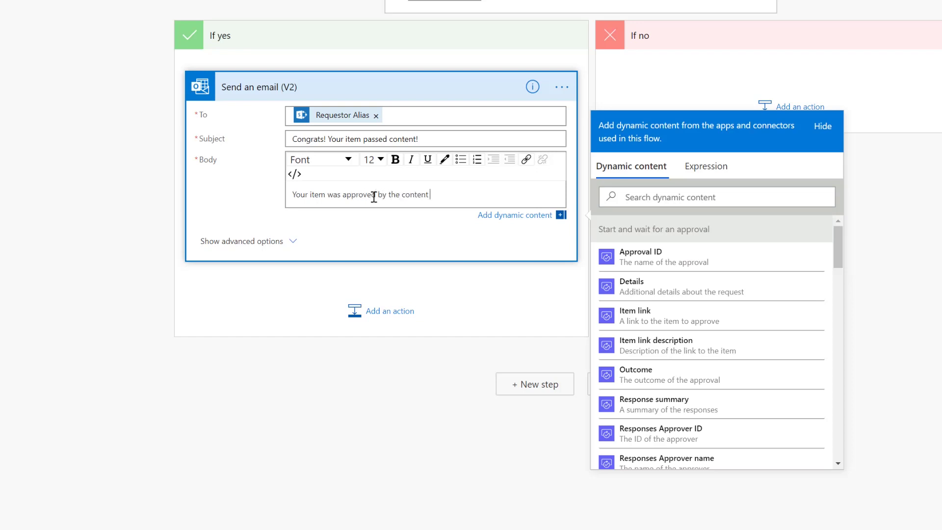
type("team with the following comments:")
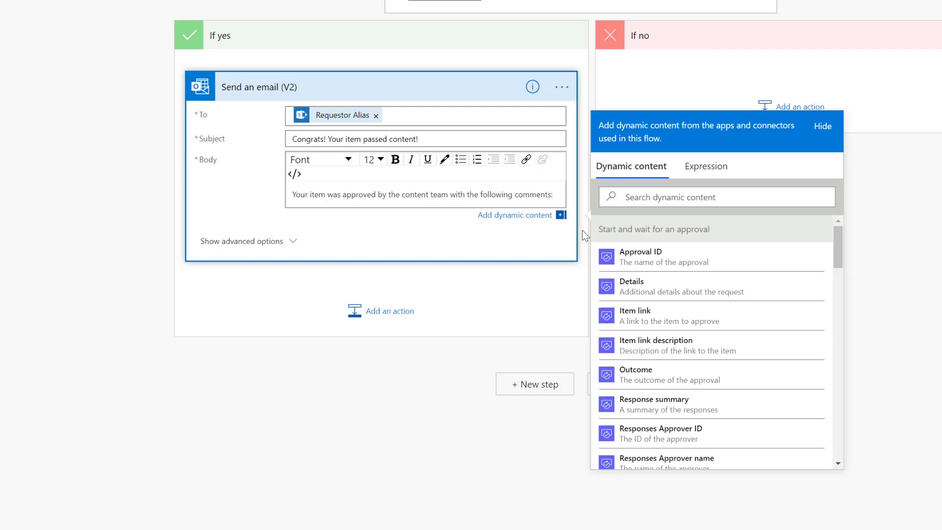
left_click_drag(839, 260, 840, 302)
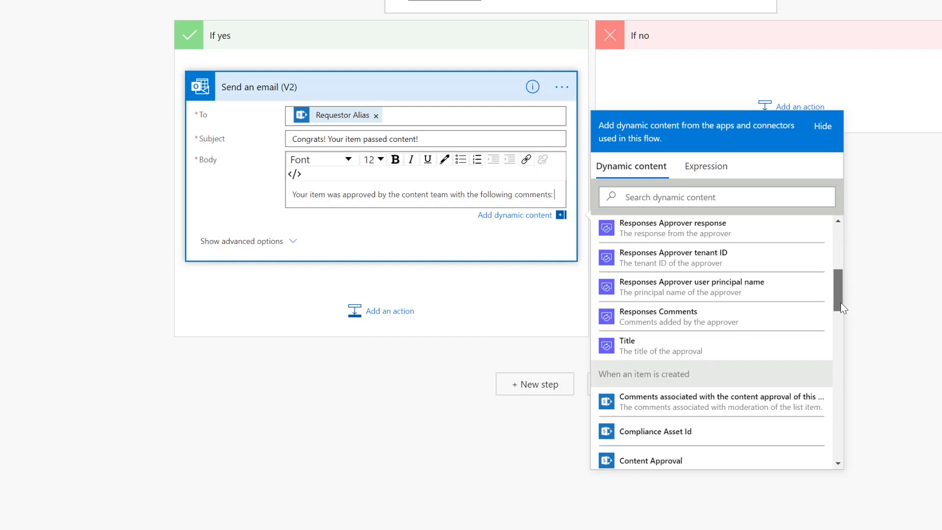
left_click_drag(841, 303, 841, 297)
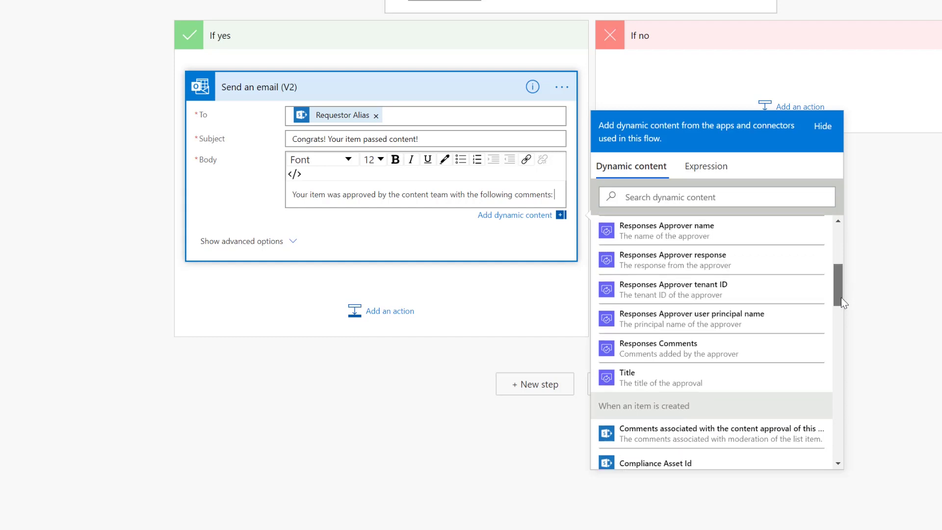
left_click(686, 355)
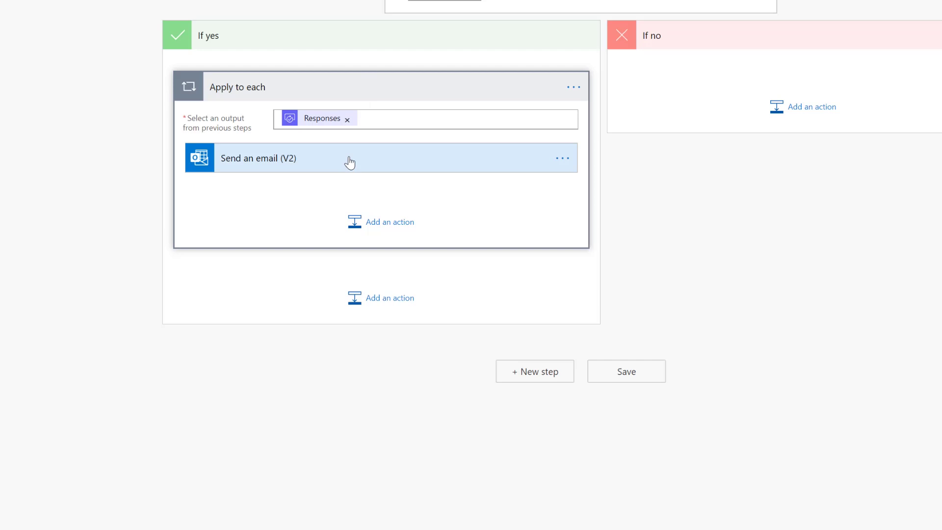
Review the Send an email (V2) fields, then collapse the Apply to each loop to its header.
left_click(350, 163)
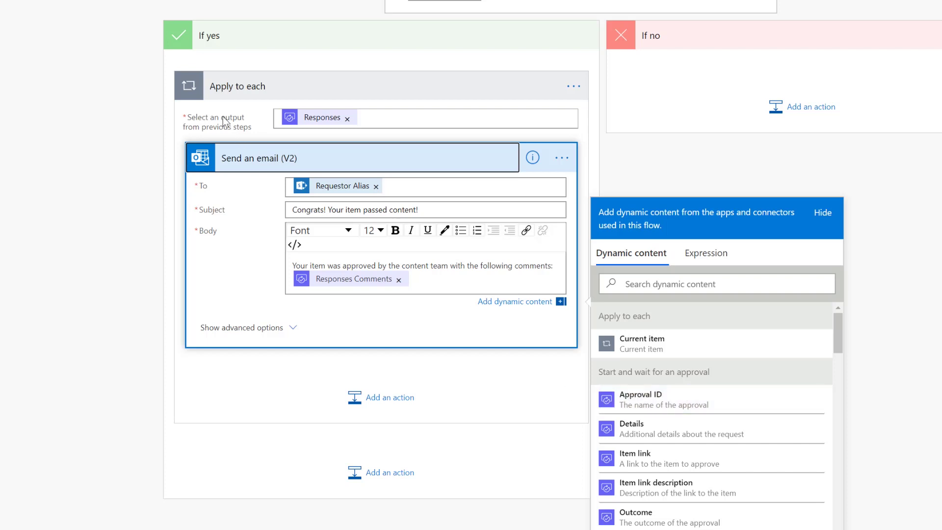
mouse_move(320, 124)
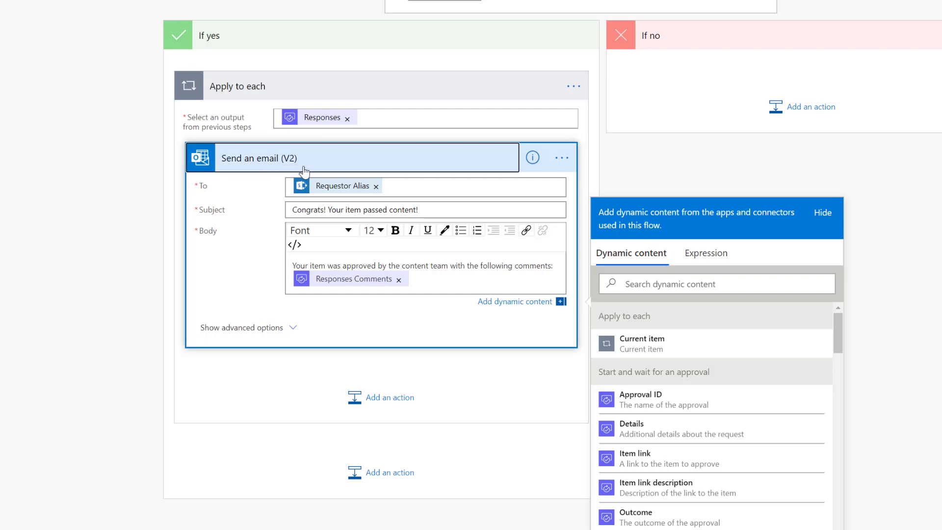
left_click(346, 159)
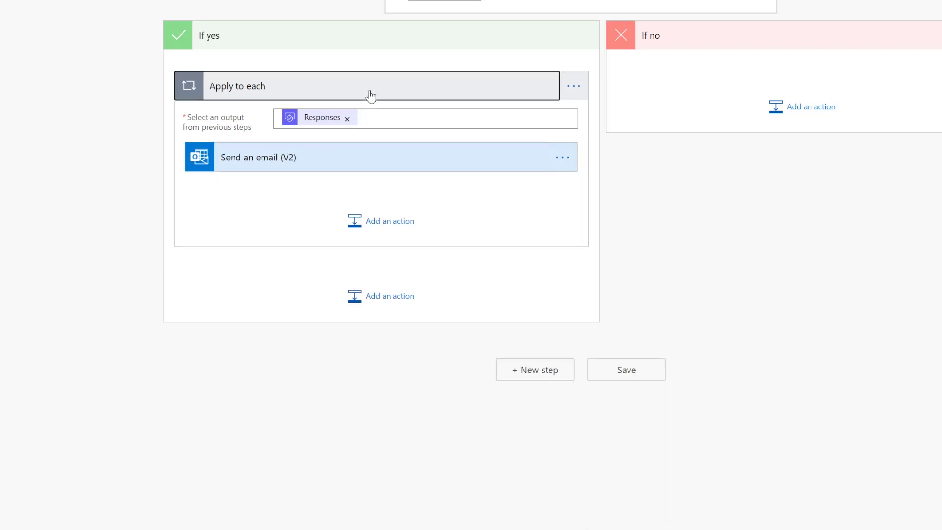
left_click(370, 97)
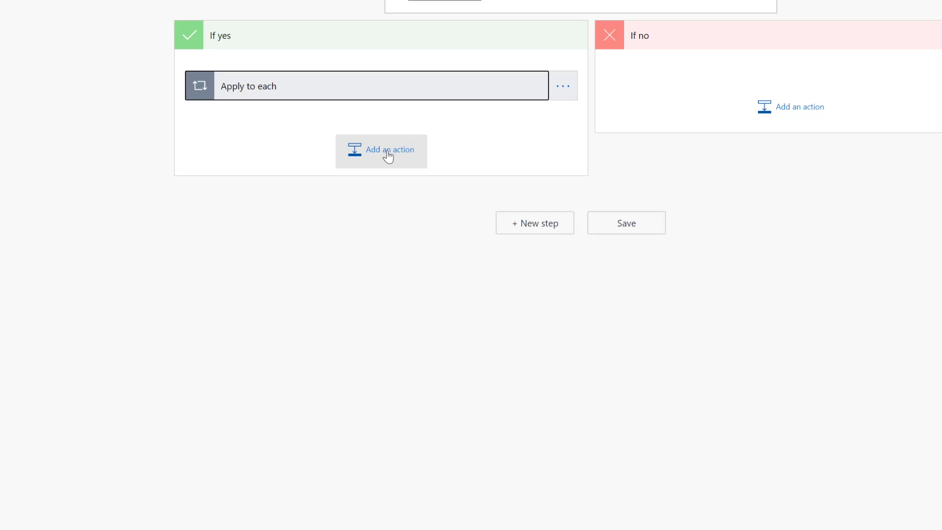
Add the SharePoint Update item action after the loop by searching 'update item'.
left_click(388, 154)
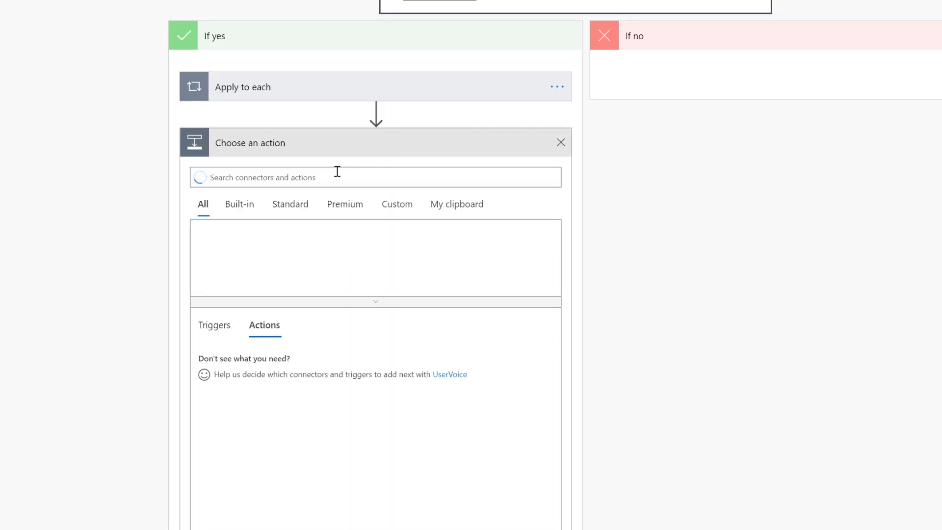
type("u")
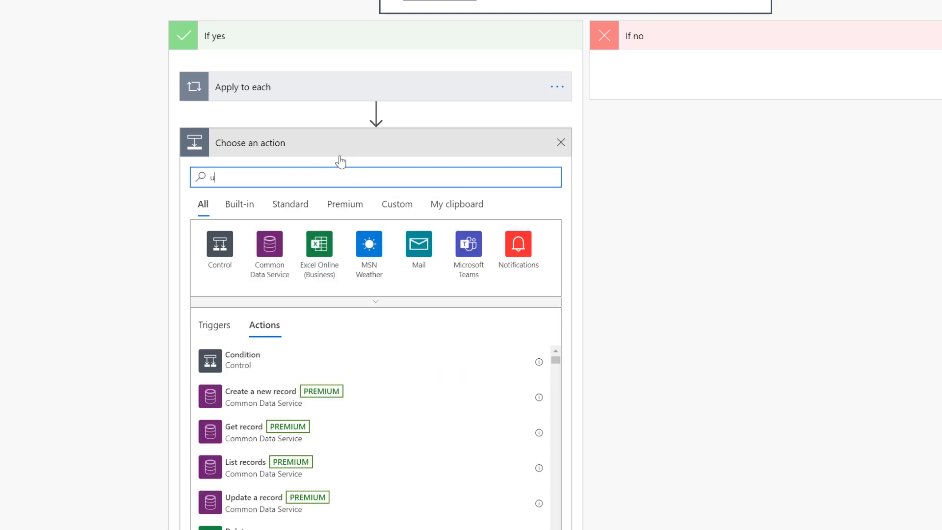
type("pdate item")
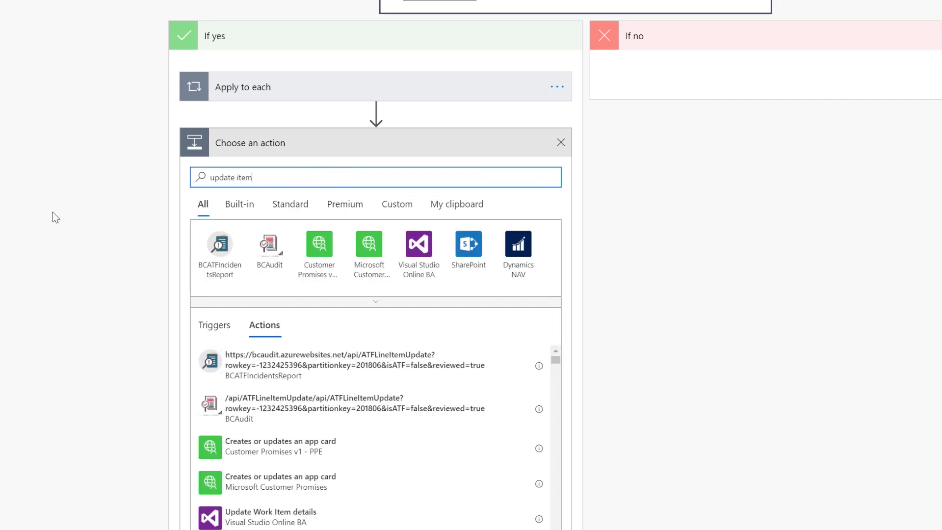
left_click(471, 259)
scroll(353, 375, "down", 15)
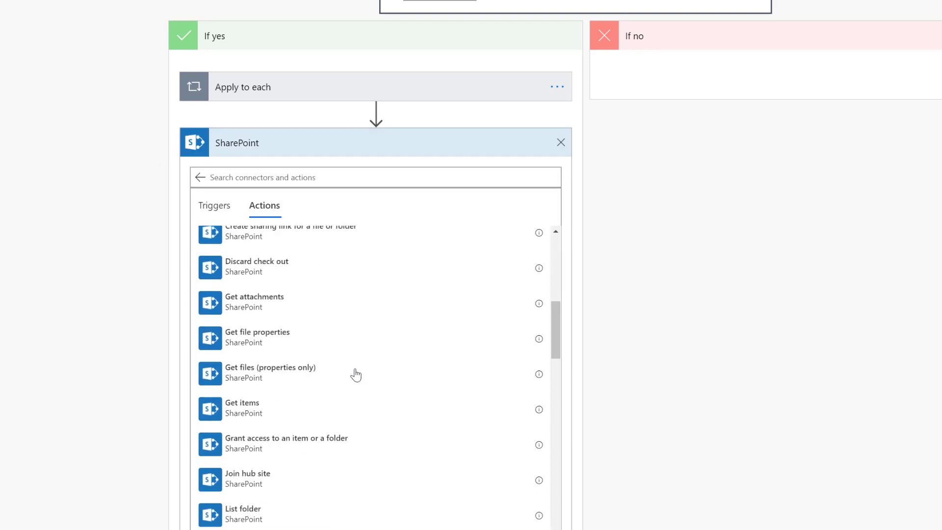
scroll(353, 376, "down", 10)
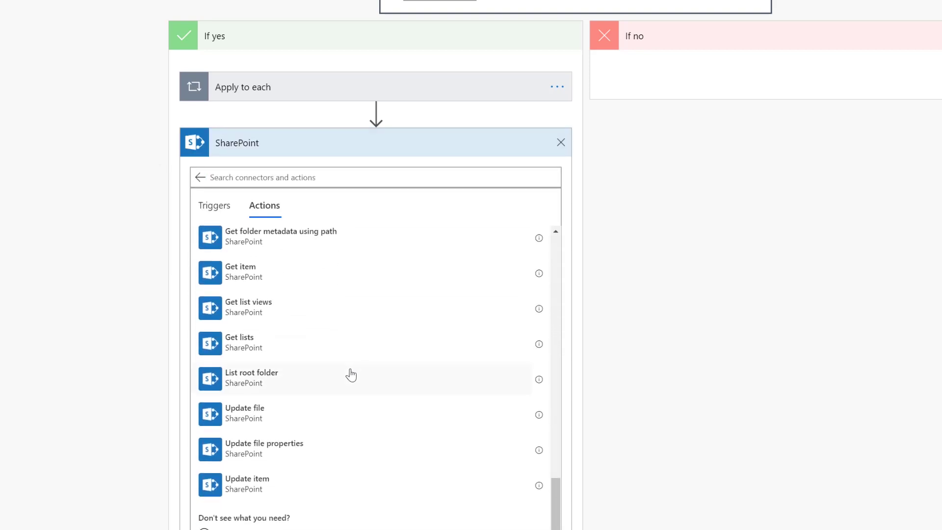
left_click(253, 485)
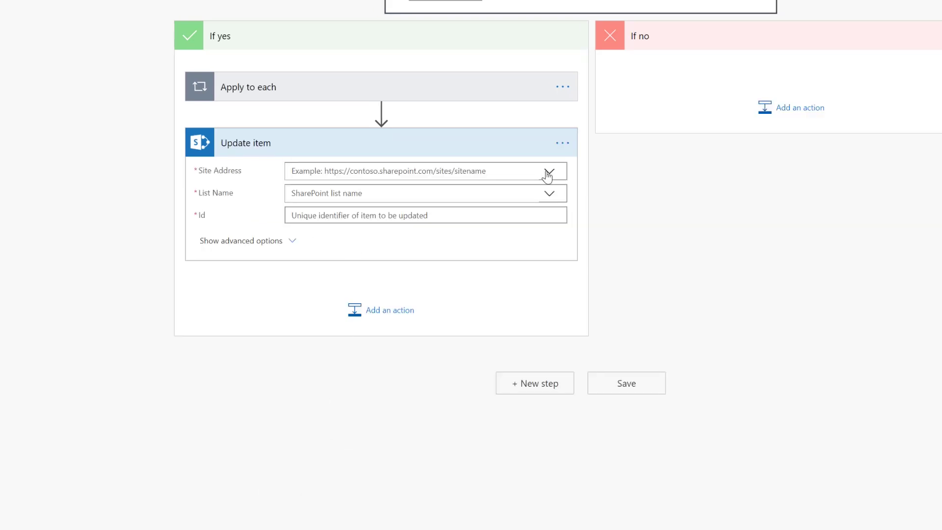
Point Update item at the Process Simple Partners site and its Internal Review Process list.
left_click(549, 173)
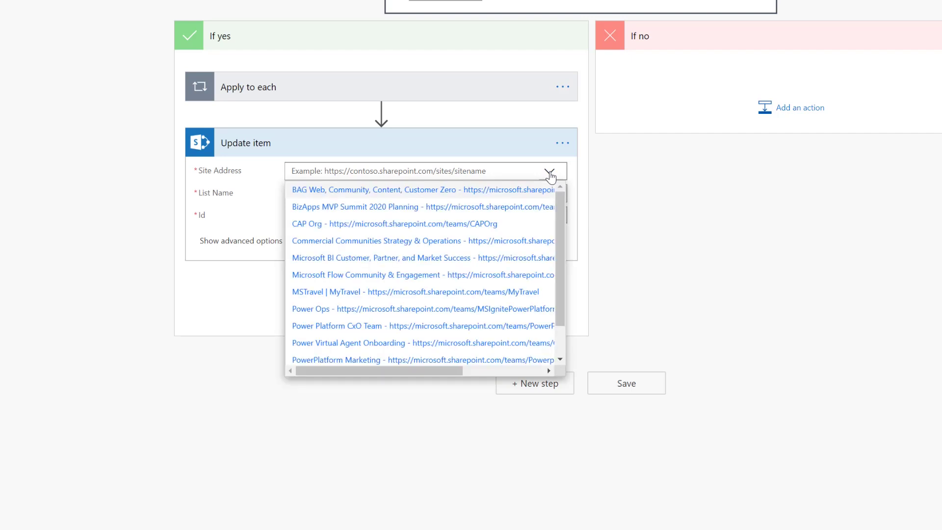
scroll(558, 207, "down", 1)
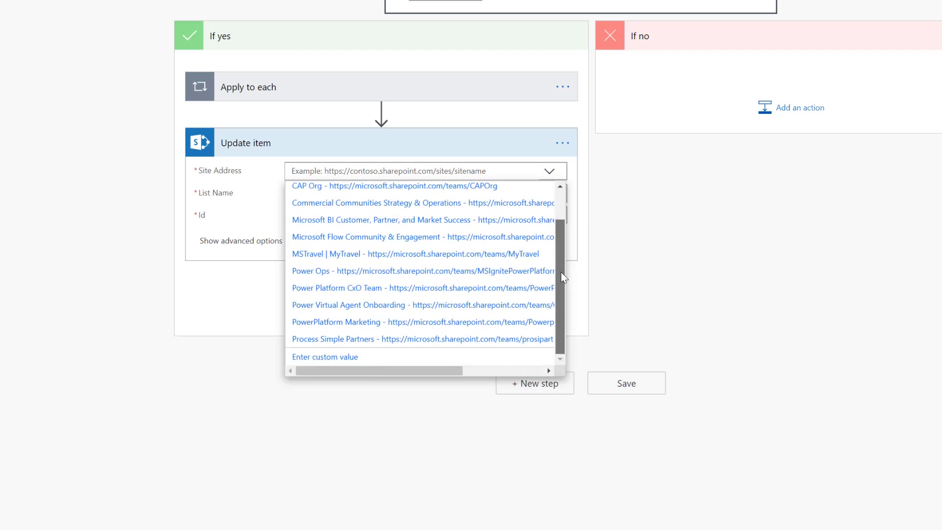
left_click(344, 341)
left_click(549, 209)
scroll(555, 249, "down", 7)
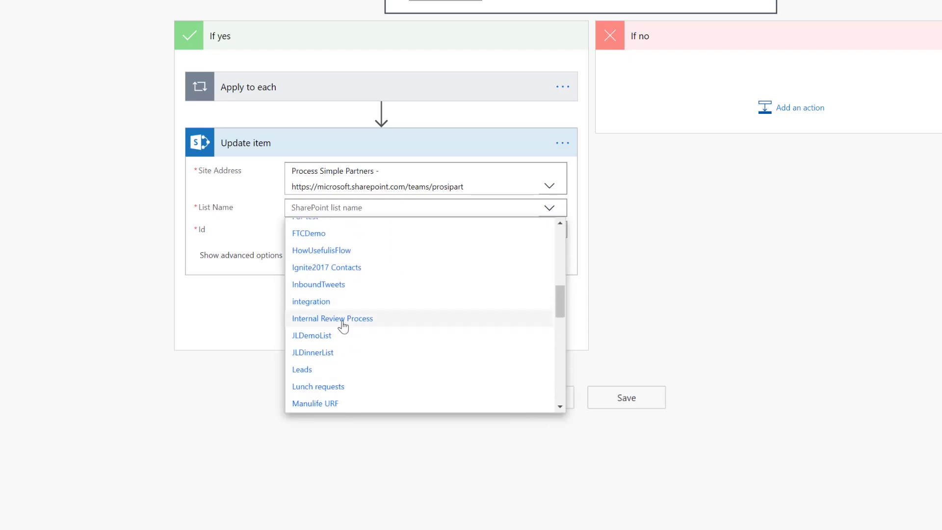
left_click(343, 324)
left_click(324, 233)
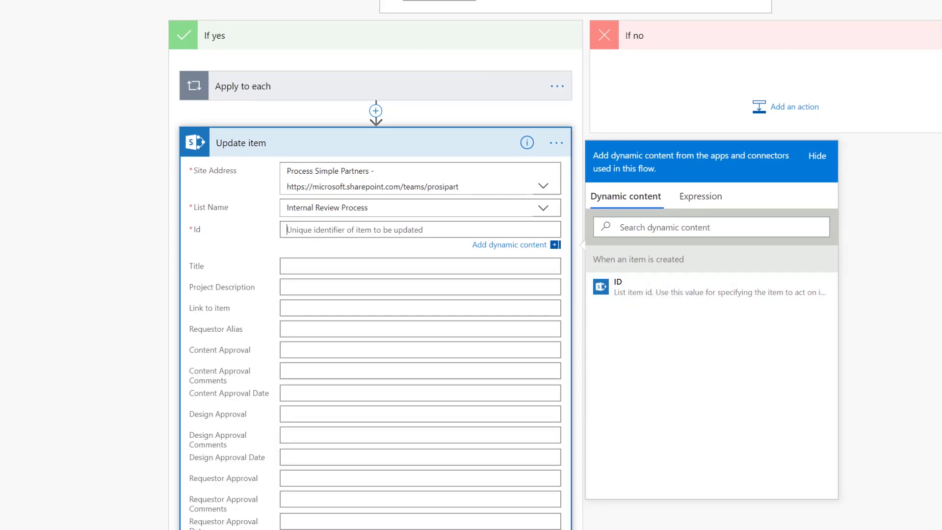
Fill Id with the new item's ID and set Content Approval to Approved.
left_click(630, 296)
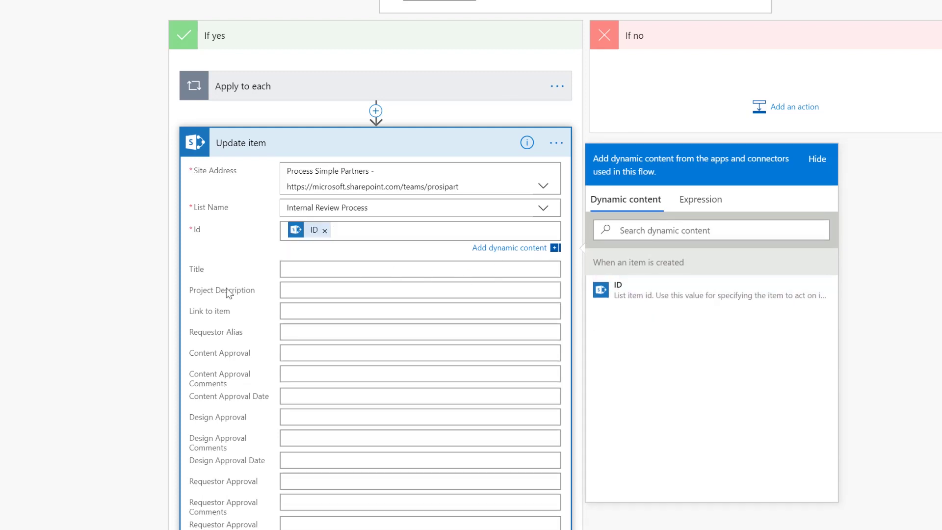
scroll(197, 299, "down", 3)
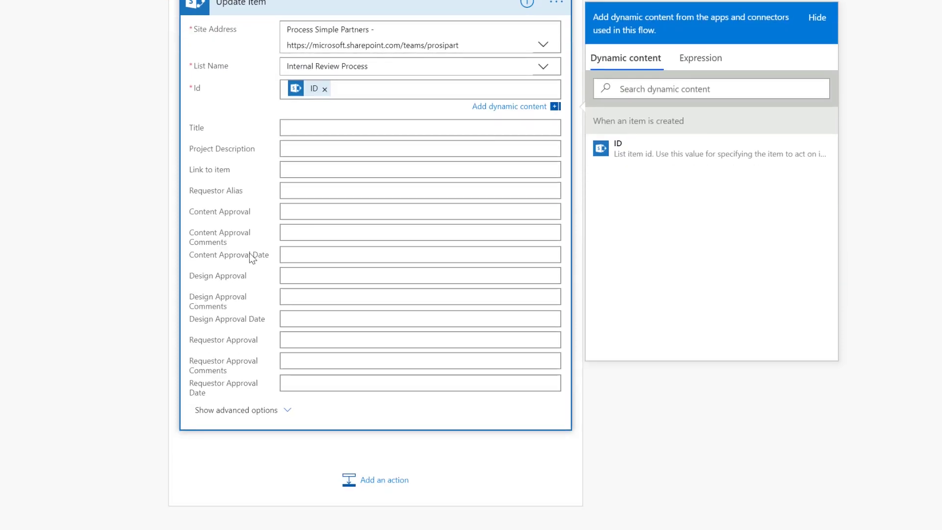
left_click(295, 213)
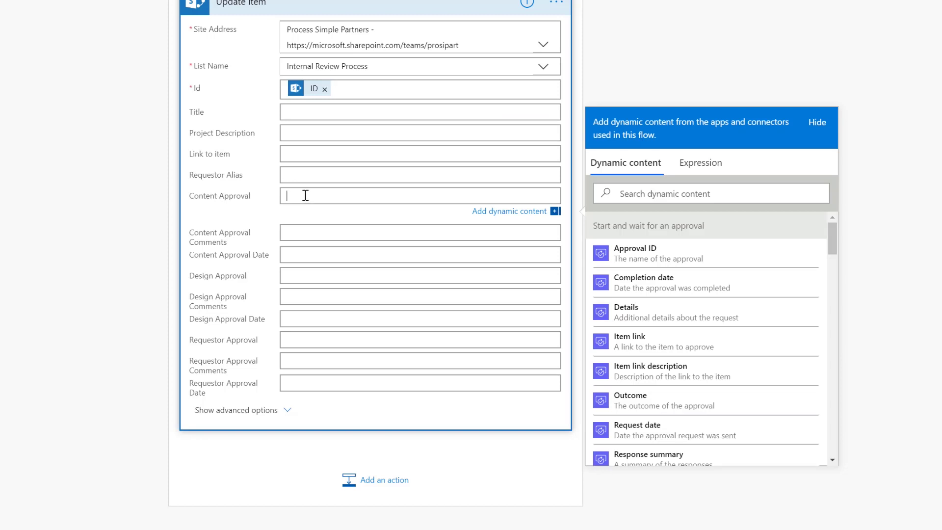
type("Approved")
Fill Content Approval Comments with Responses Comments and Content Approval Date with Completion date.
left_click(326, 231)
left_click_drag(834, 267, 838, 305)
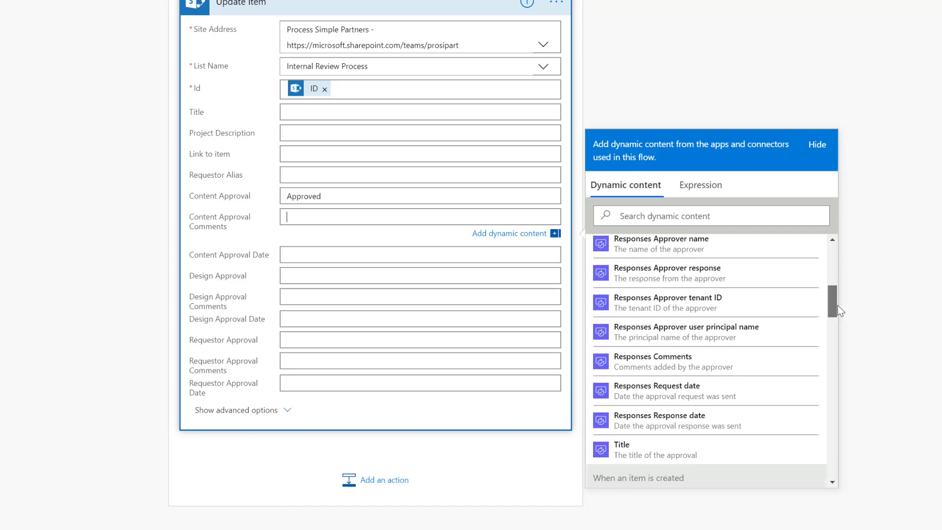
left_click(683, 363)
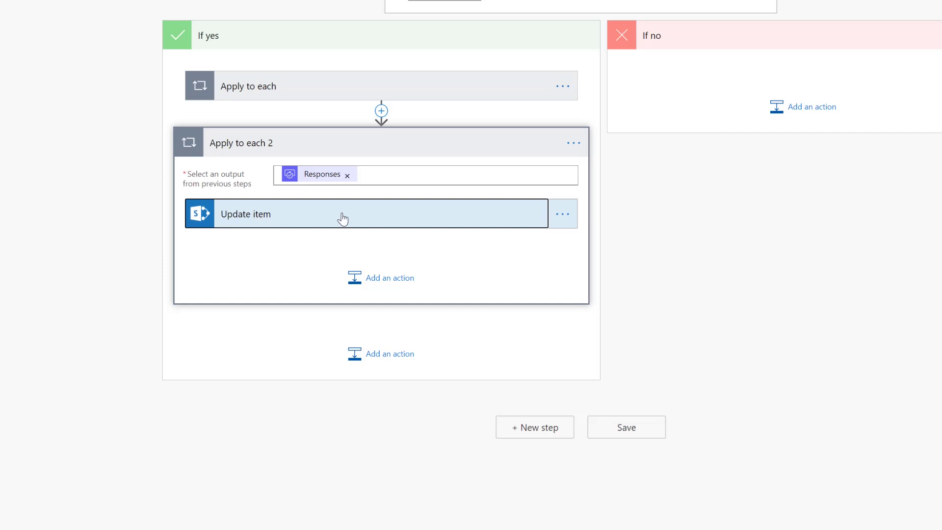
left_click(343, 218)
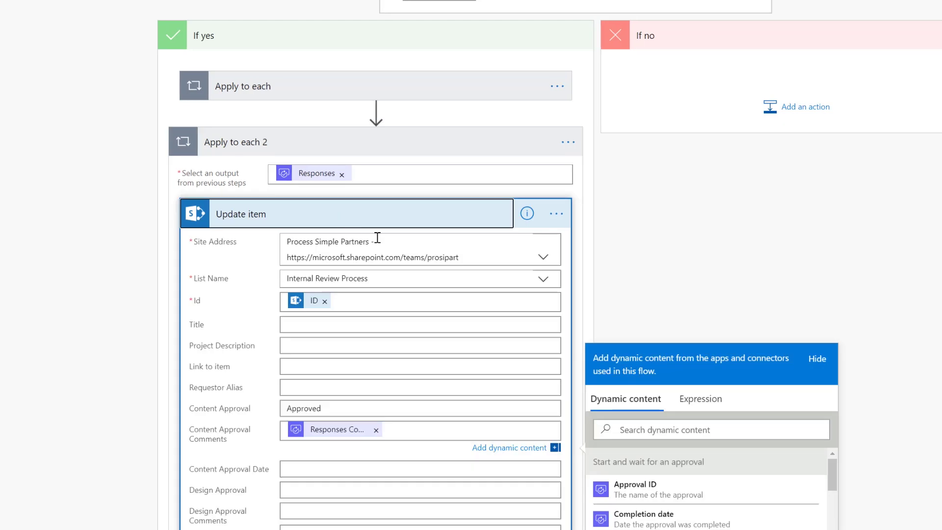
scroll(442, 261, "down", 5)
left_click(316, 182)
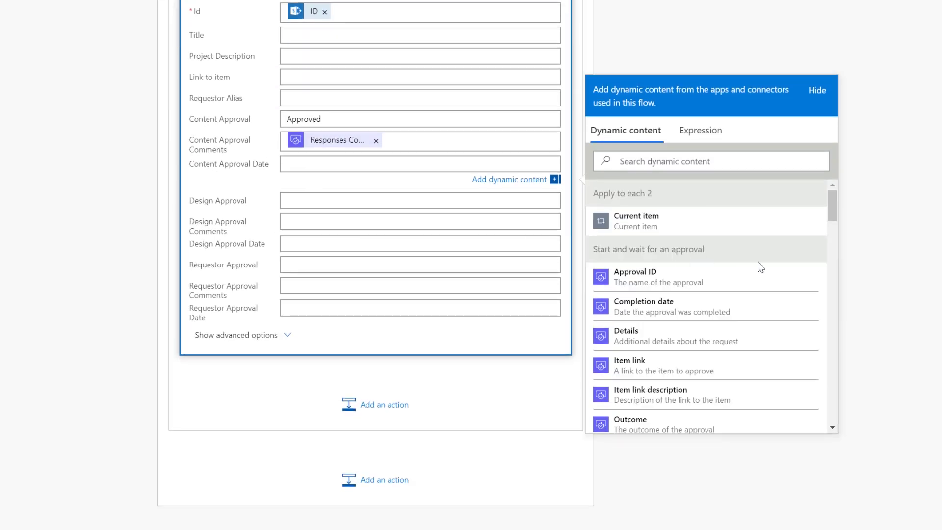
left_click(646, 316)
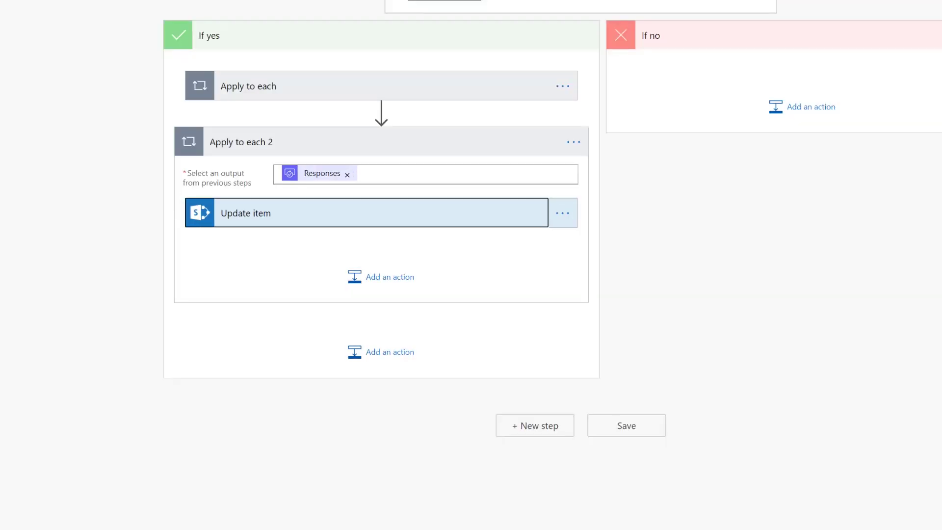
left_click(445, 155)
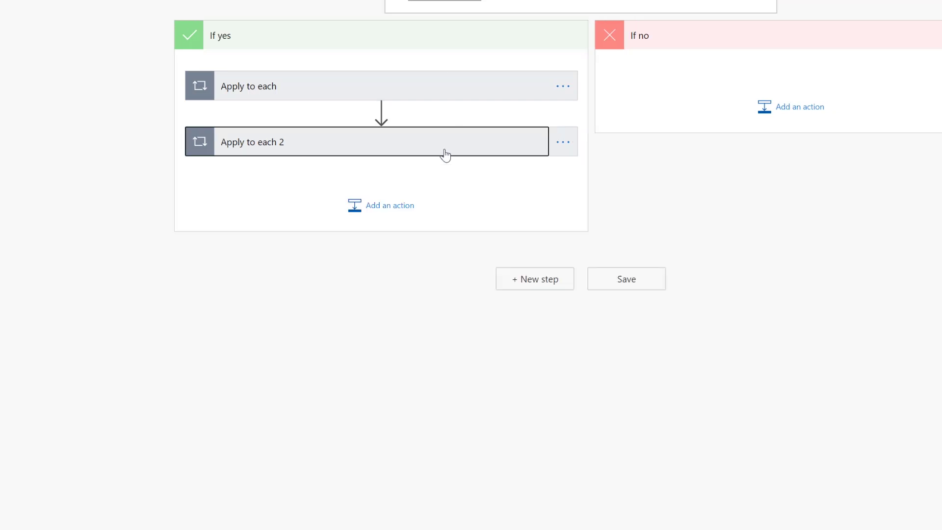
left_click(329, 90)
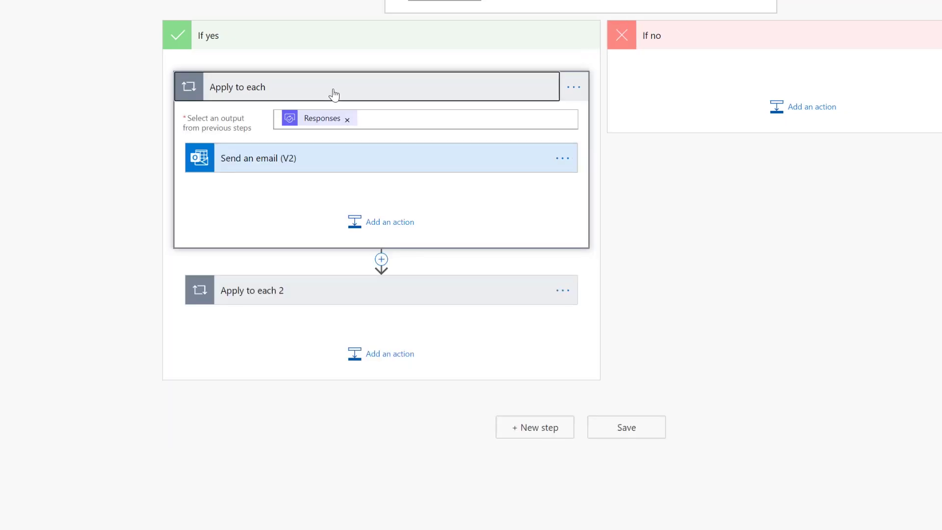
left_click(334, 93)
left_click(338, 153)
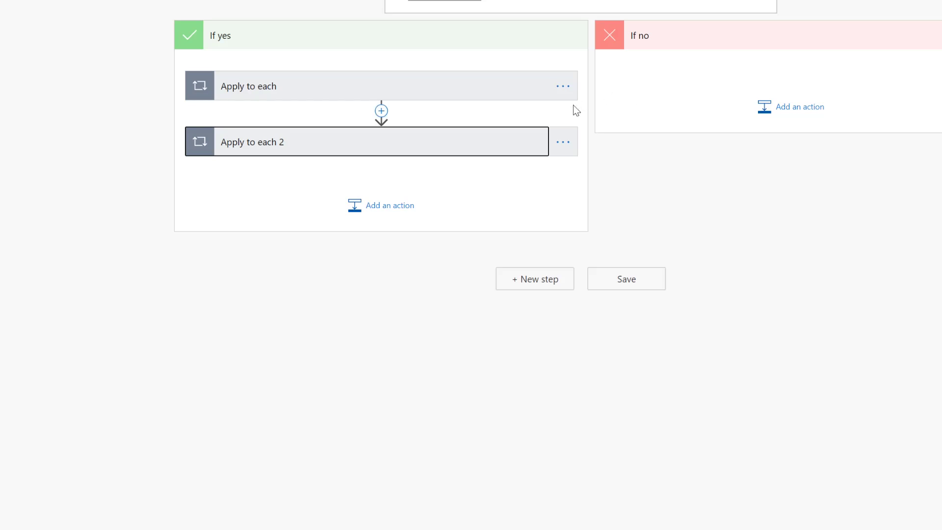
Copy the first Apply to each loop to the clipboard and paste it under If no.
left_click(563, 88)
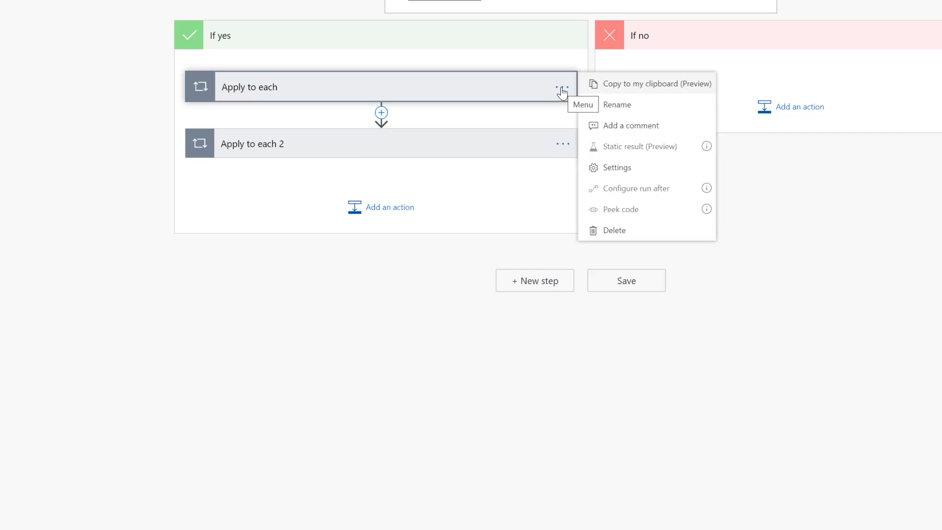
left_click(621, 88)
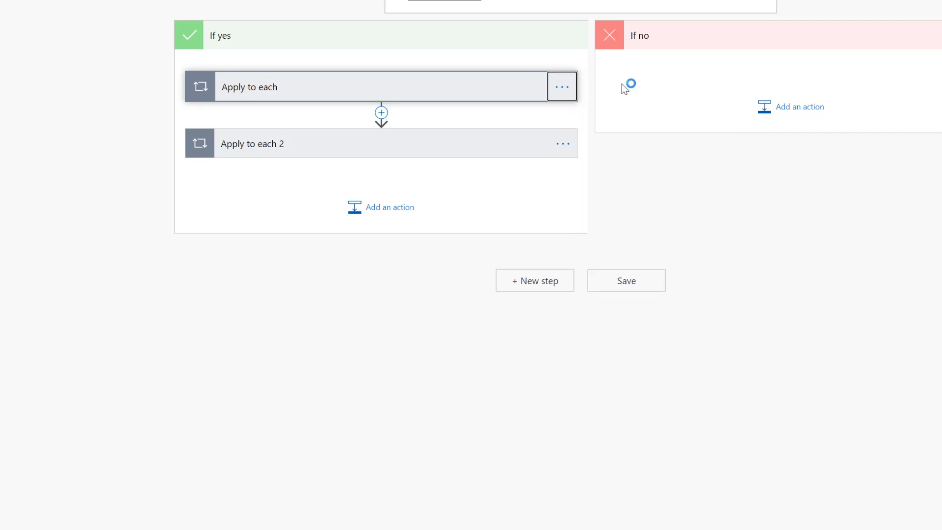
left_click(800, 108)
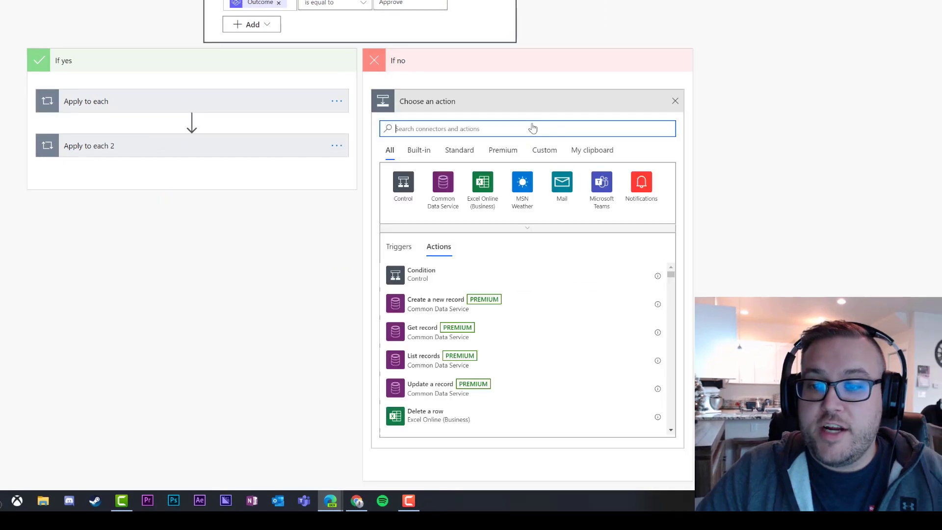
left_click(600, 151)
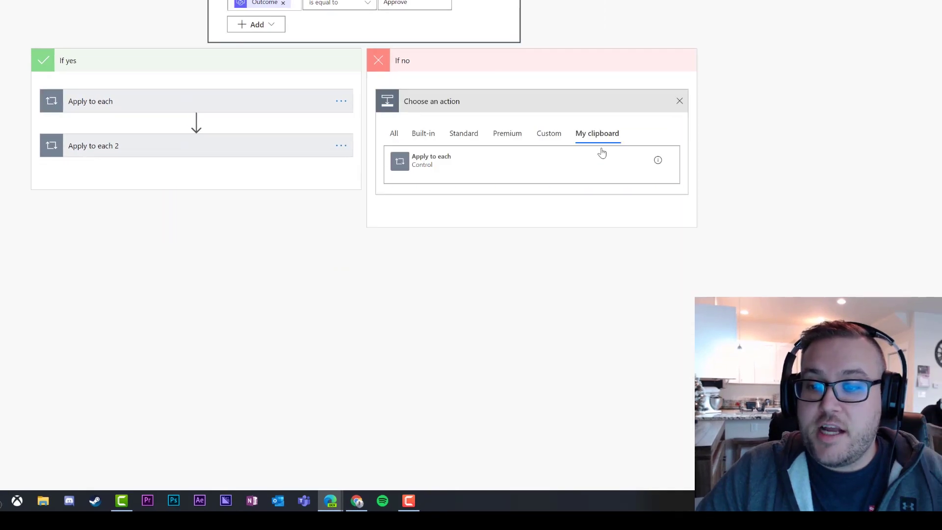
left_click(435, 163)
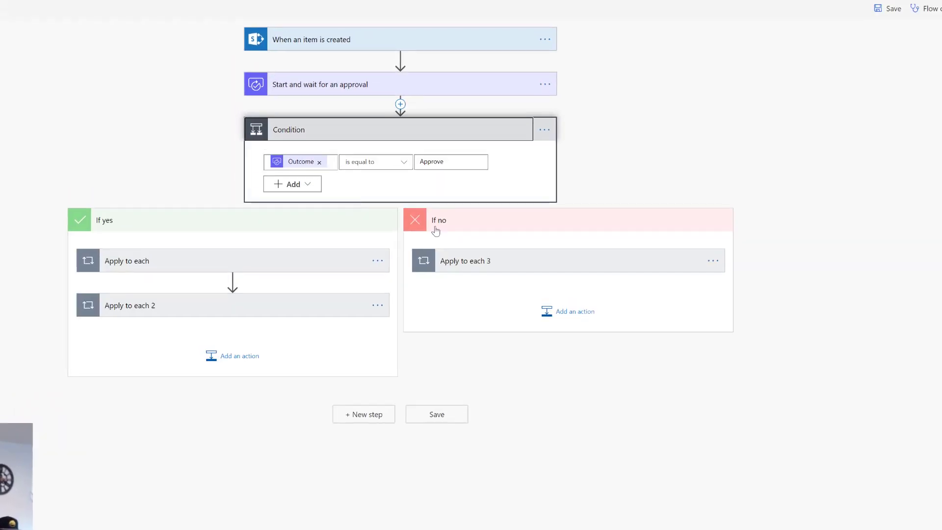
Change the If no email's subject to 'Sorry! Your item did not pass content'.
left_click(484, 260)
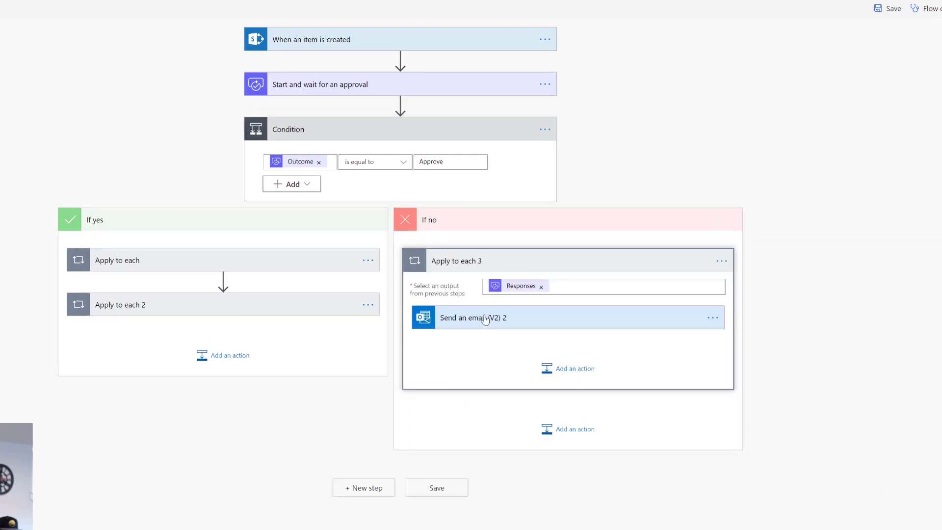
left_click(232, 265)
left_click(549, 324)
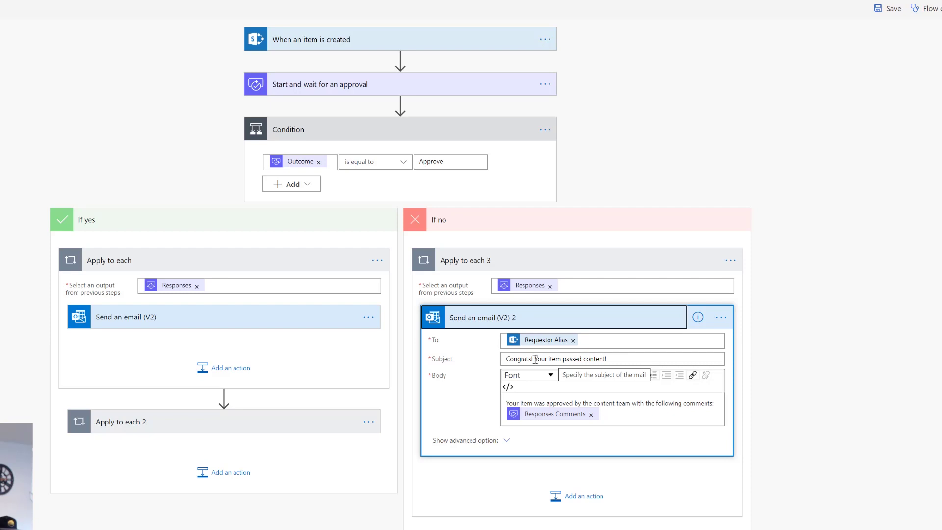
left_click_drag(535, 359, 504, 360)
type("Sorry!")
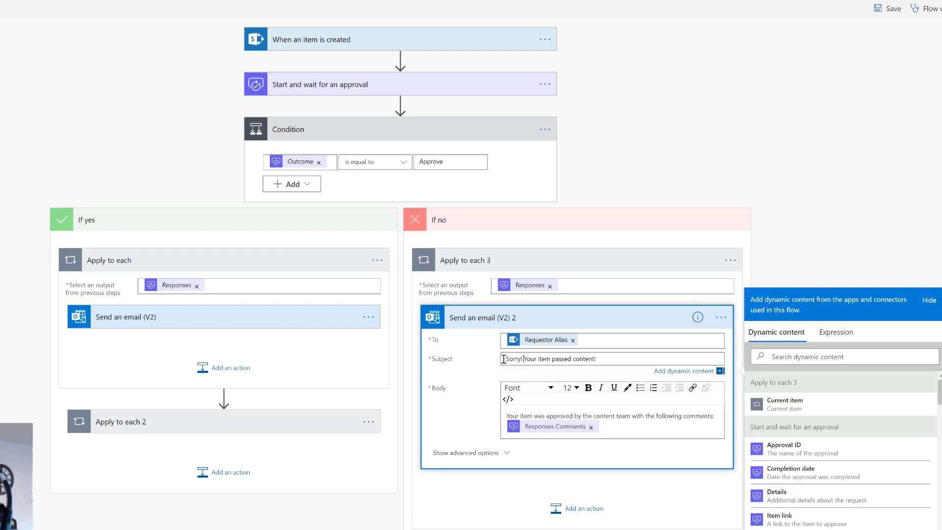
left_click_drag(596, 359, 554, 360)
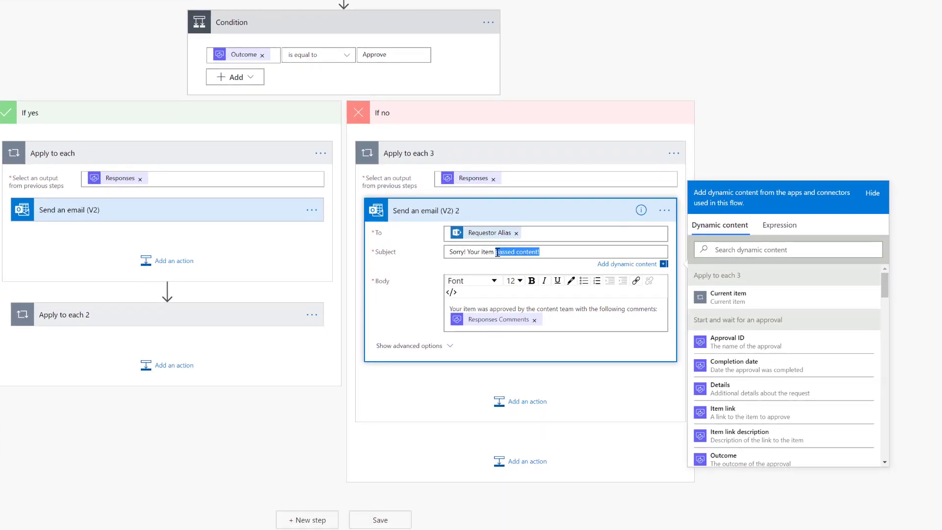
type("d")
type("id not pass content")
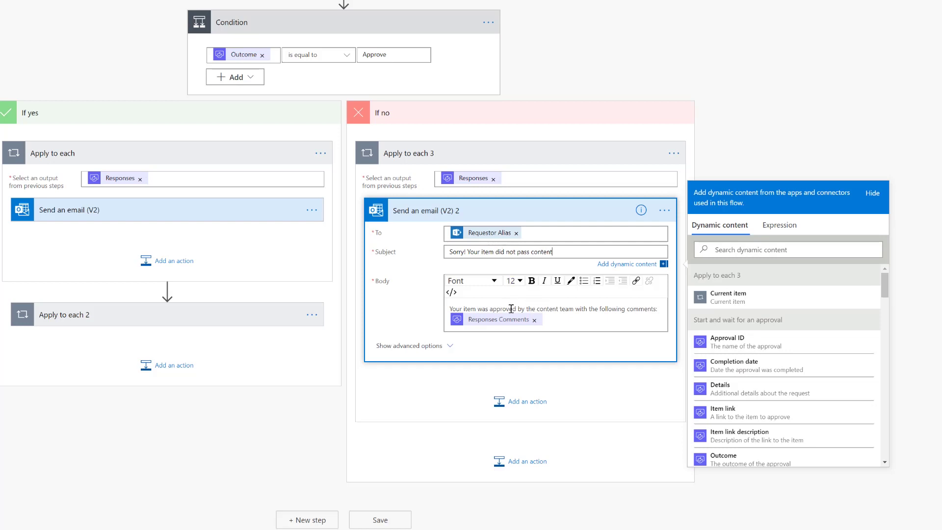
Replace 'approved' with 'rejected' in the rejection email's body.
left_click_drag(517, 309, 493, 300)
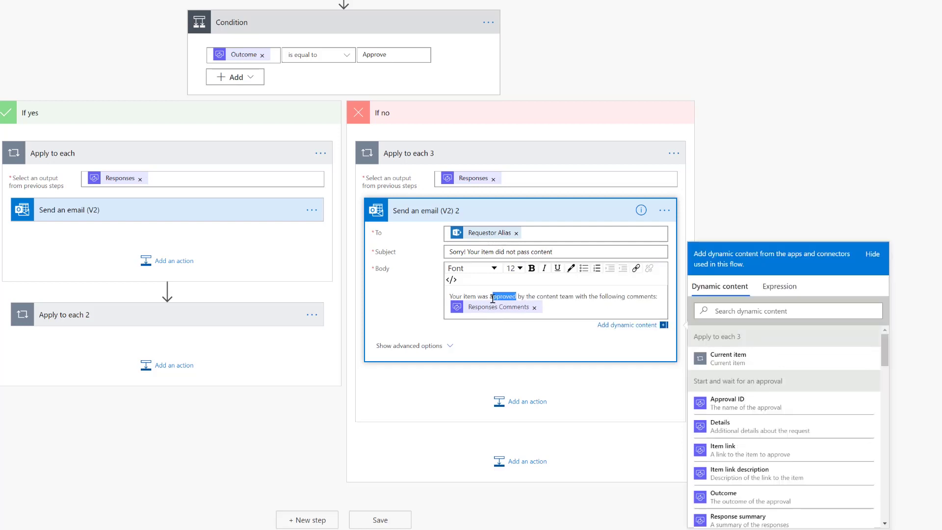
type("rejected")
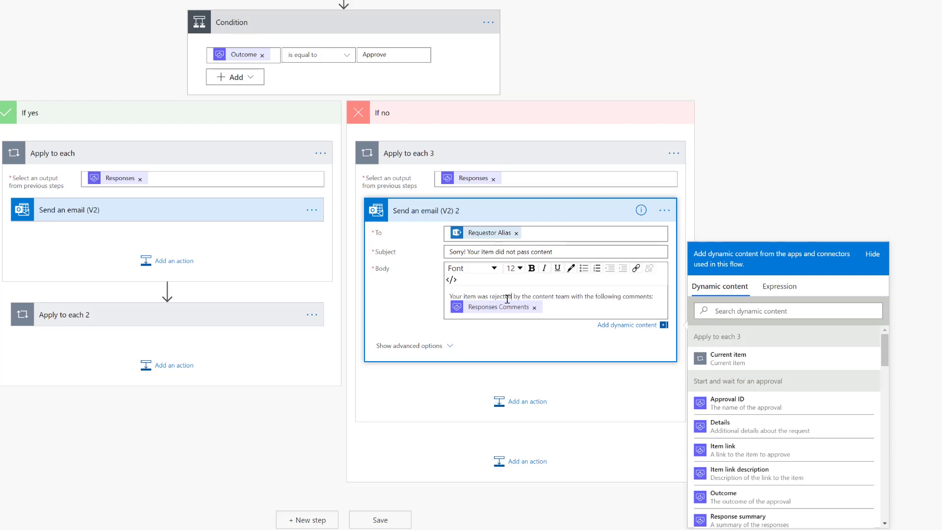
left_click(485, 213)
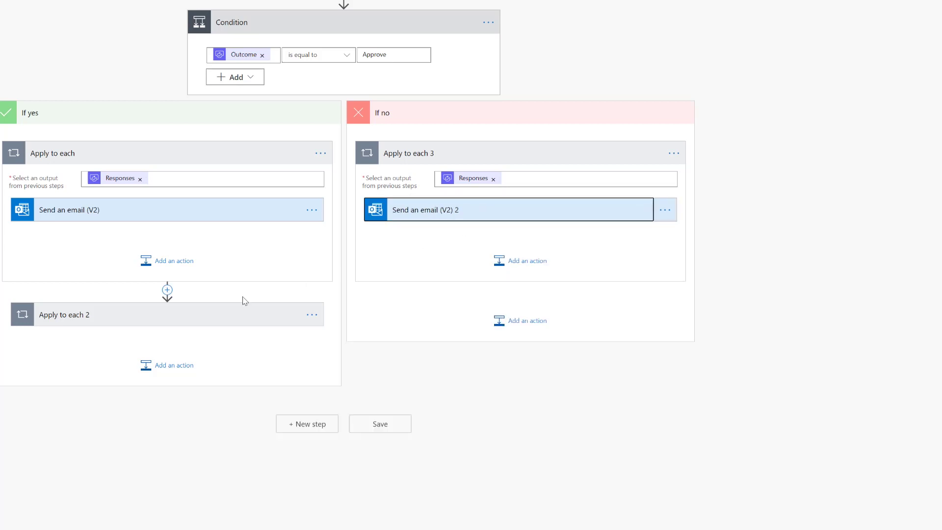
Copy the Apply to each 2 loop and paste it into the If no branch as Apply to each 4.
left_click(311, 314)
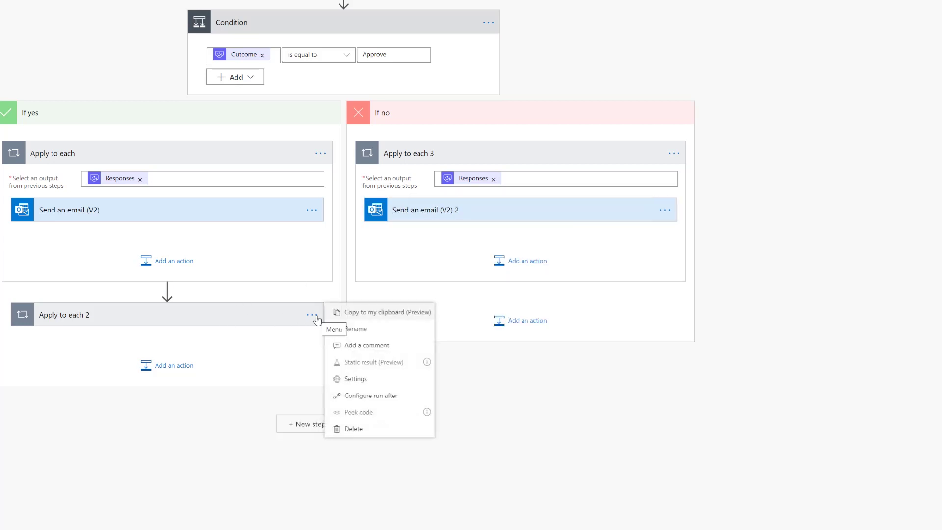
left_click(374, 316)
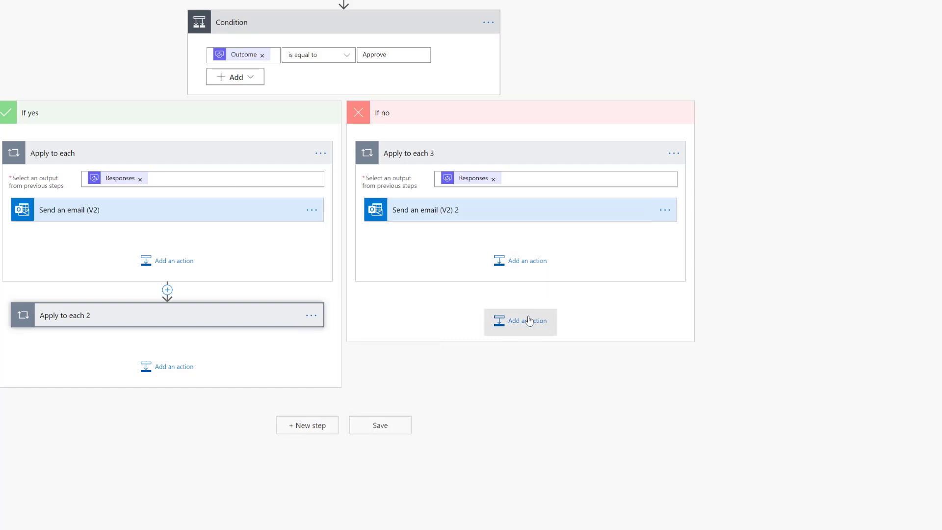
left_click(529, 321)
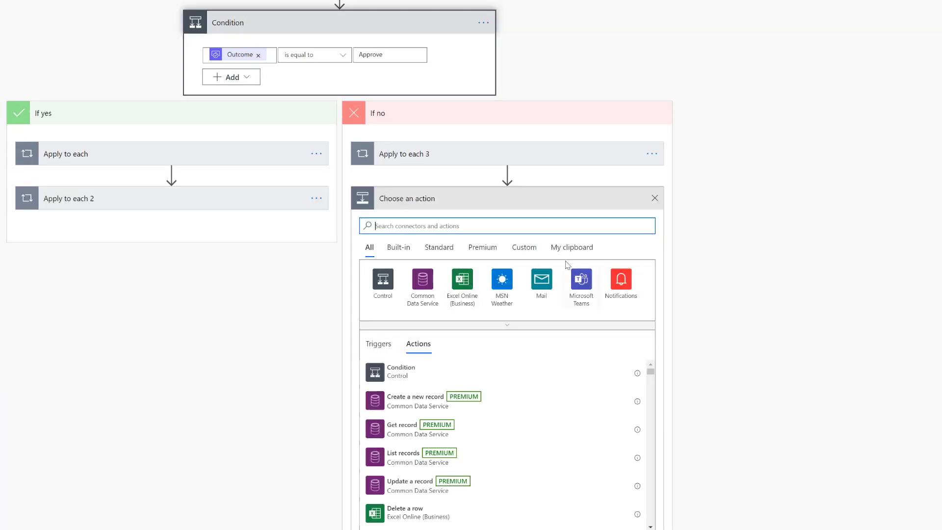
left_click(573, 247)
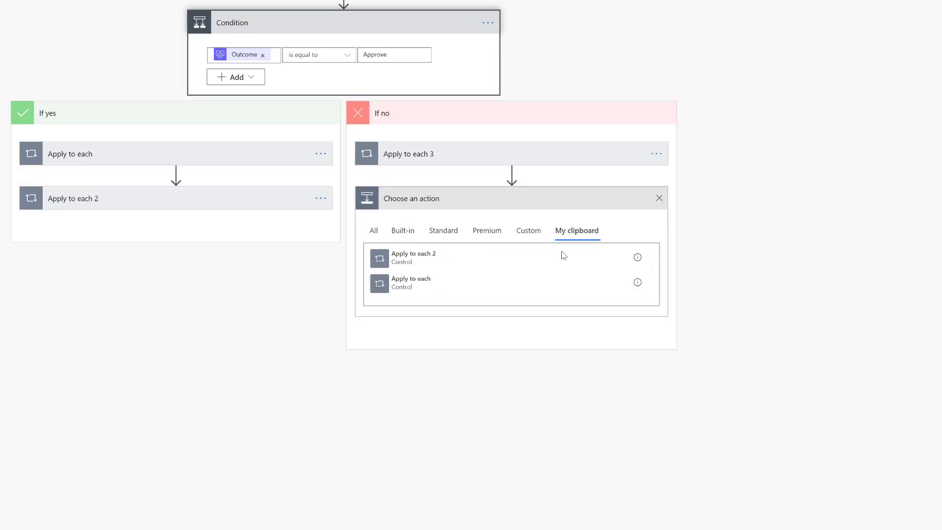
left_click(431, 258)
Change Update item 2's Content Approval value from Approved to Rejected.
left_click(438, 203)
left_click(437, 260)
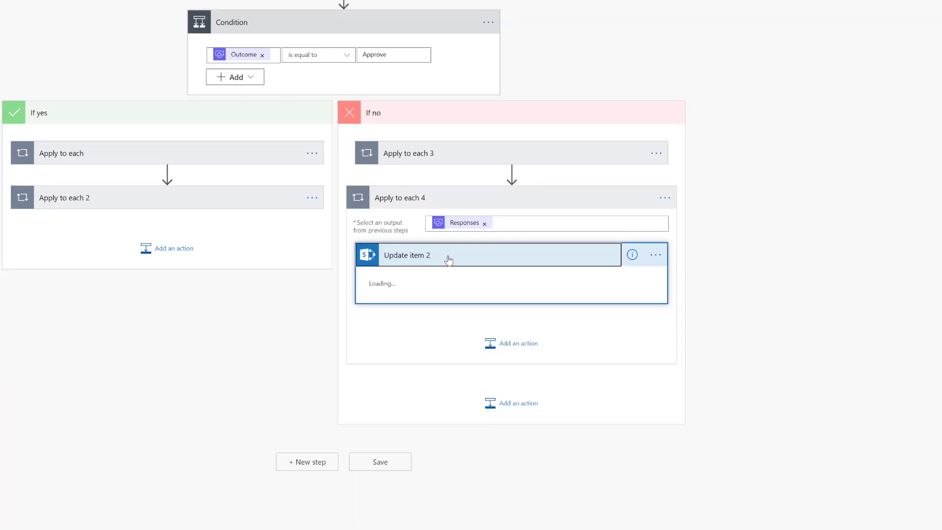
scroll(501, 259, "down", 4)
left_click_drag(471, 221, 399, 226)
type("Rejected")
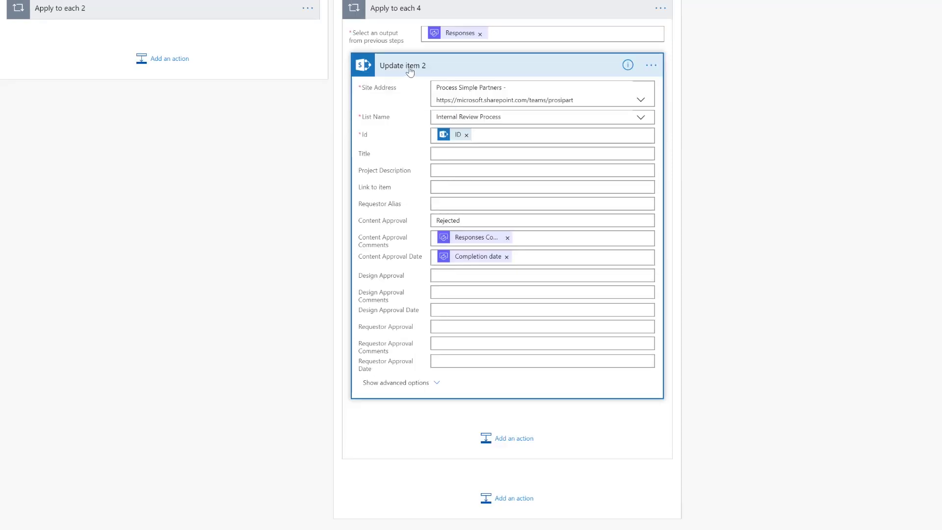
left_click(415, 70)
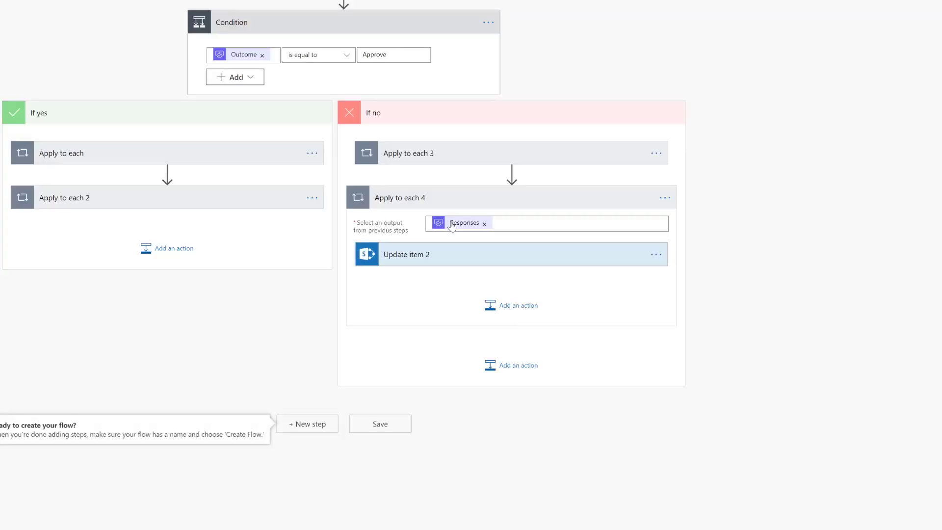
left_click(451, 201)
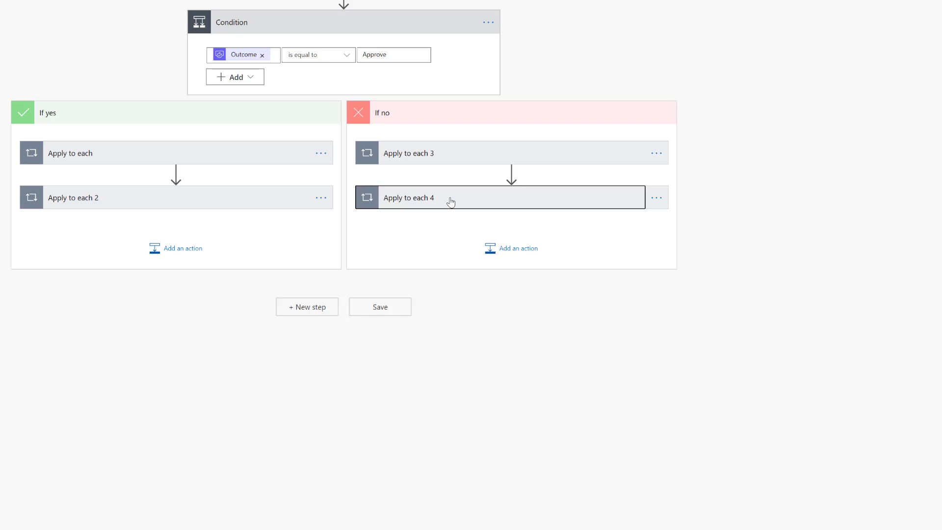
Paste the copied Start and wait for an approval step into the If yes branch.
left_click(179, 254)
left_click(383, 35)
left_click(487, 23)
left_click(488, 23)
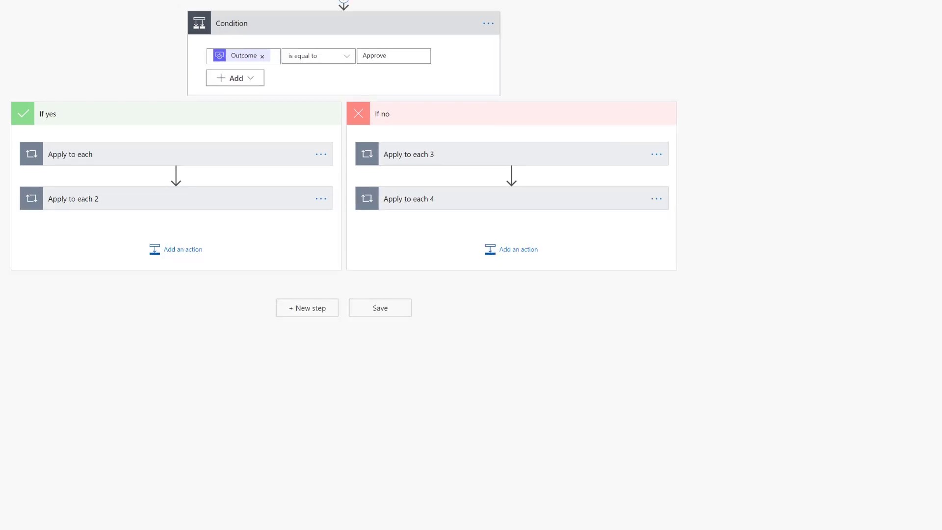
left_click(185, 251)
left_click(231, 292)
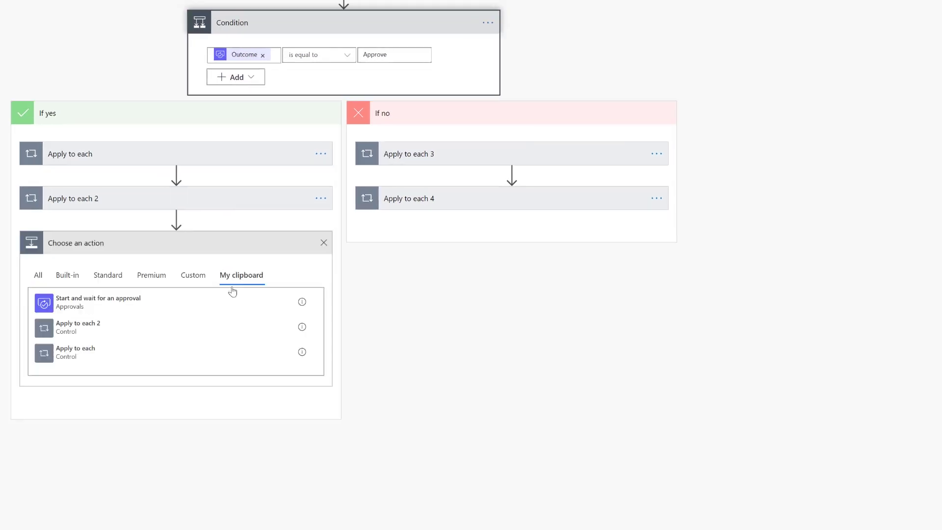
left_click(75, 308)
Retitle the approval 'New Design Request' and change its details to ask for a design review.
left_click(175, 245)
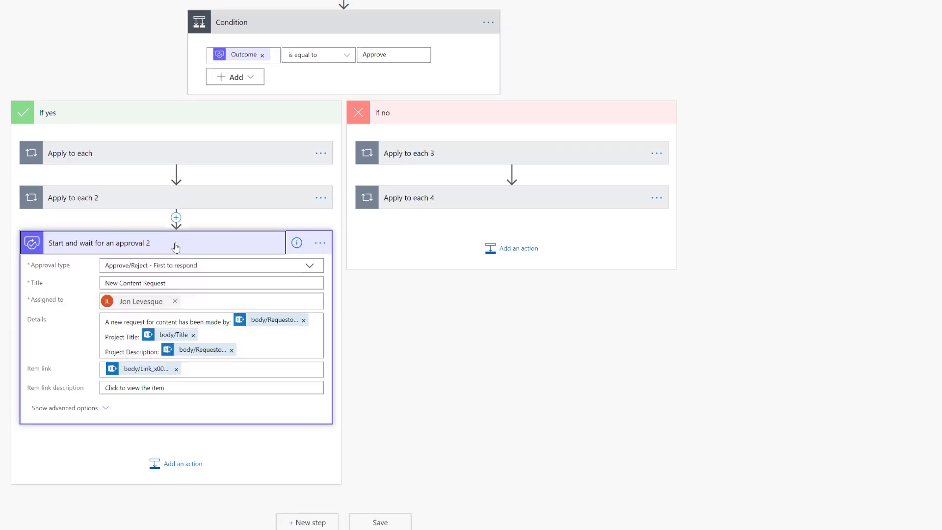
left_click_drag(143, 284, 119, 283)
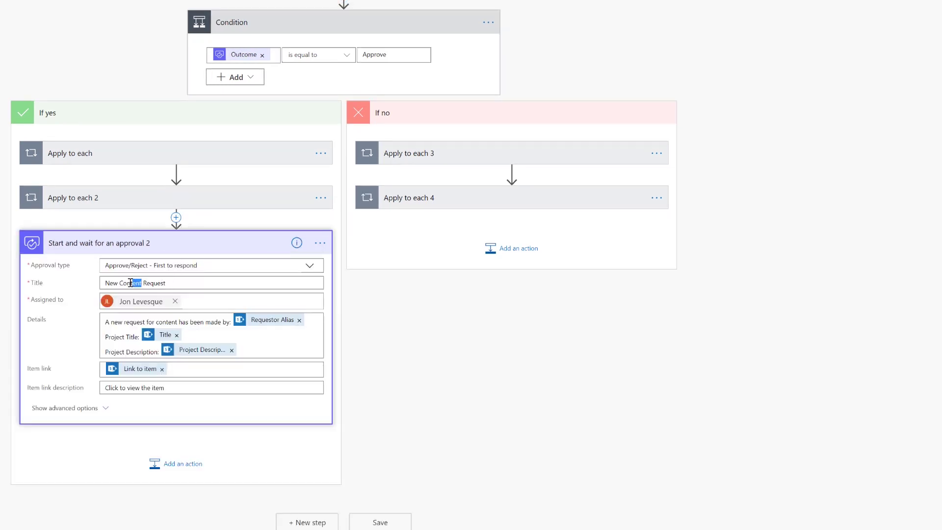
type("Design")
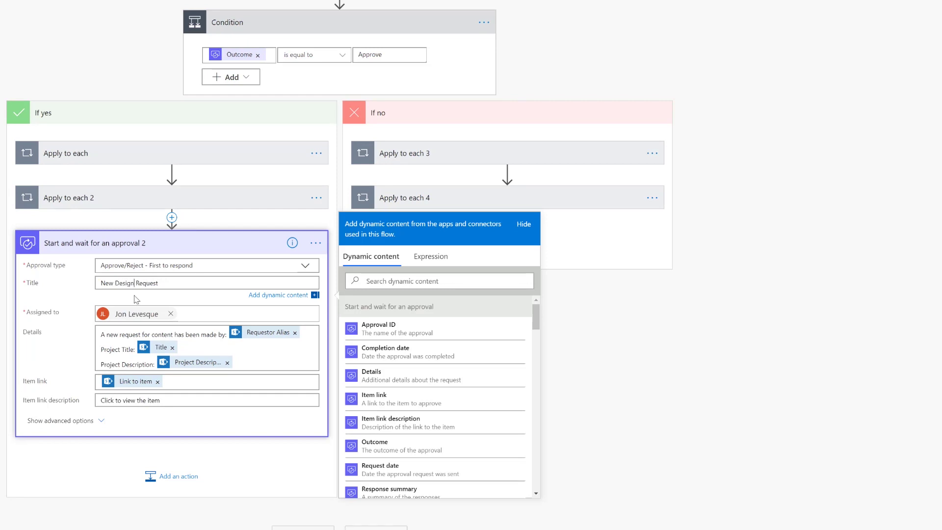
left_click_drag(173, 333, 152, 322)
left_click(173, 322)
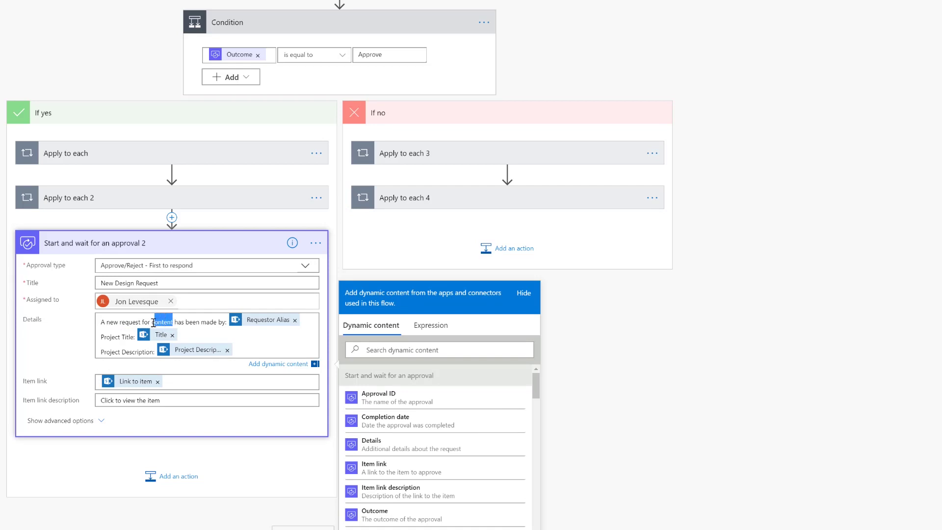
type("design review")
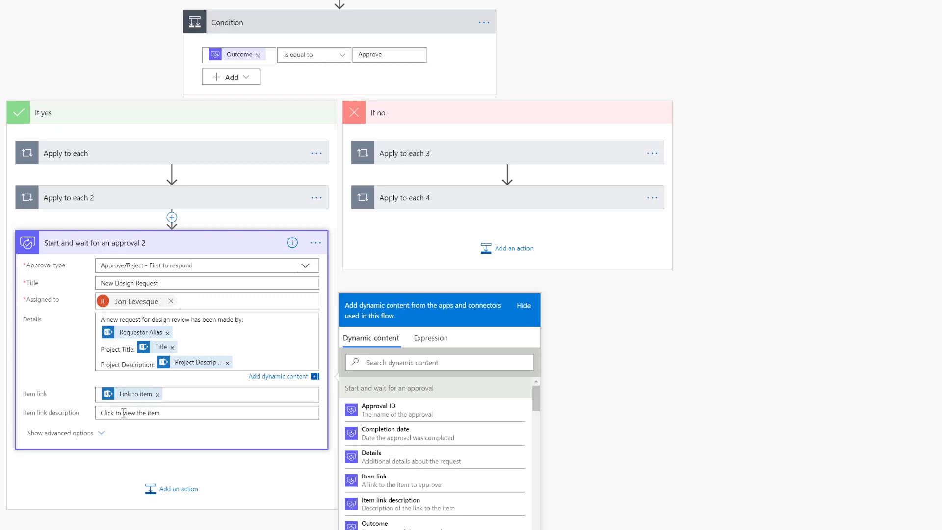
left_click(203, 244)
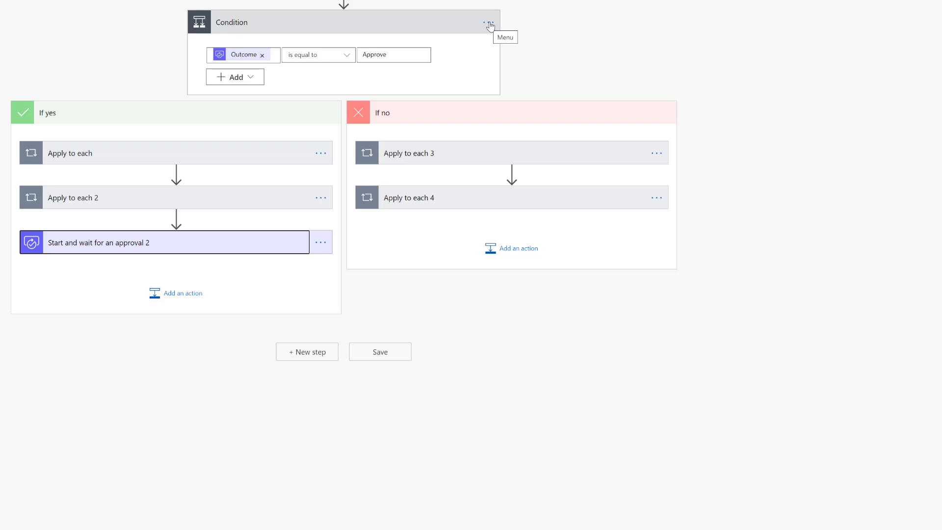
Copy the Condition and paste it below the second approval as Condition 2.
left_click(488, 23)
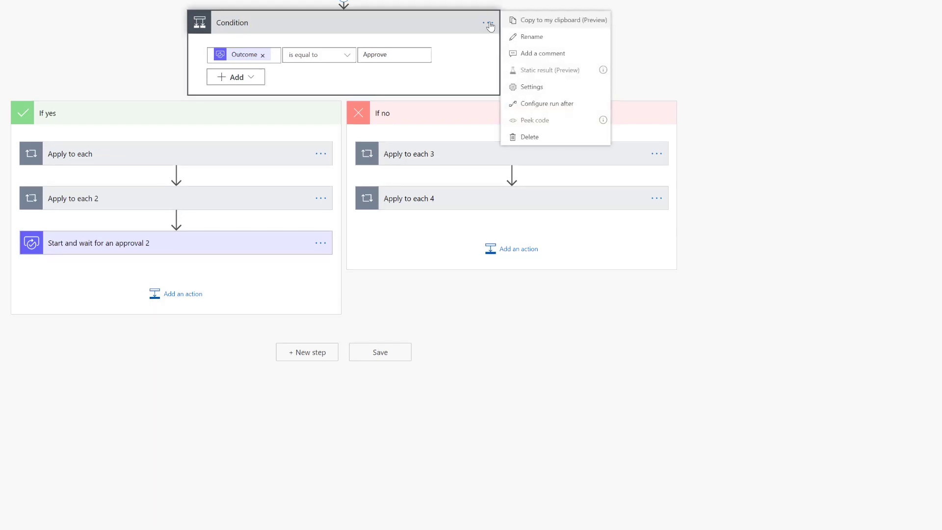
left_click(546, 20)
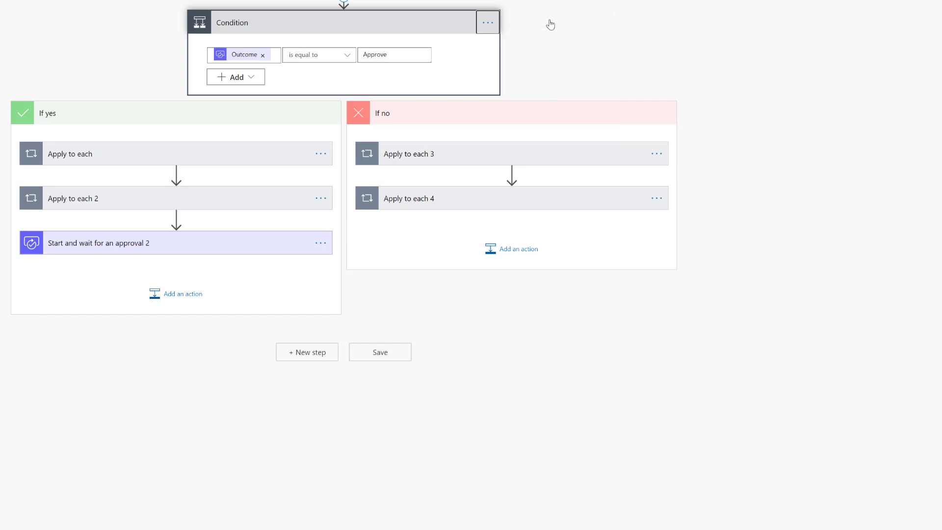
left_click(181, 299)
left_click(236, 336)
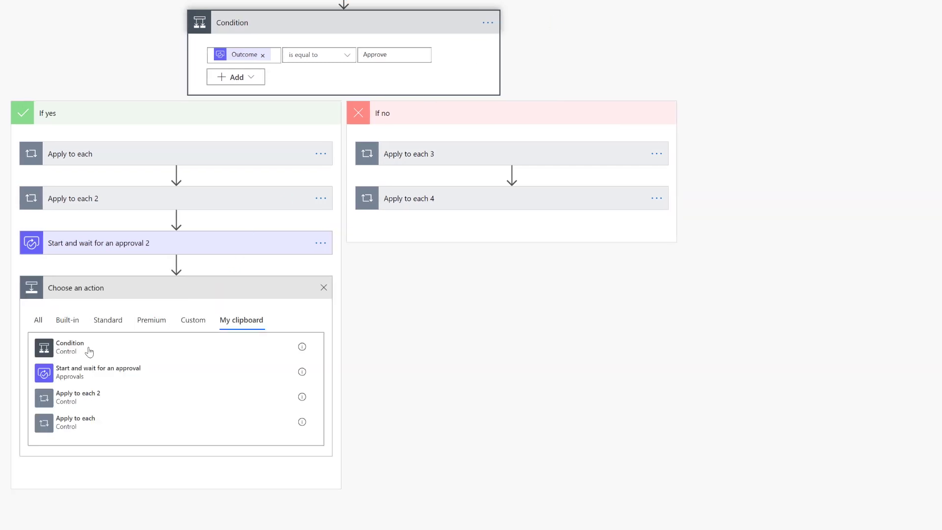
left_click(70, 347)
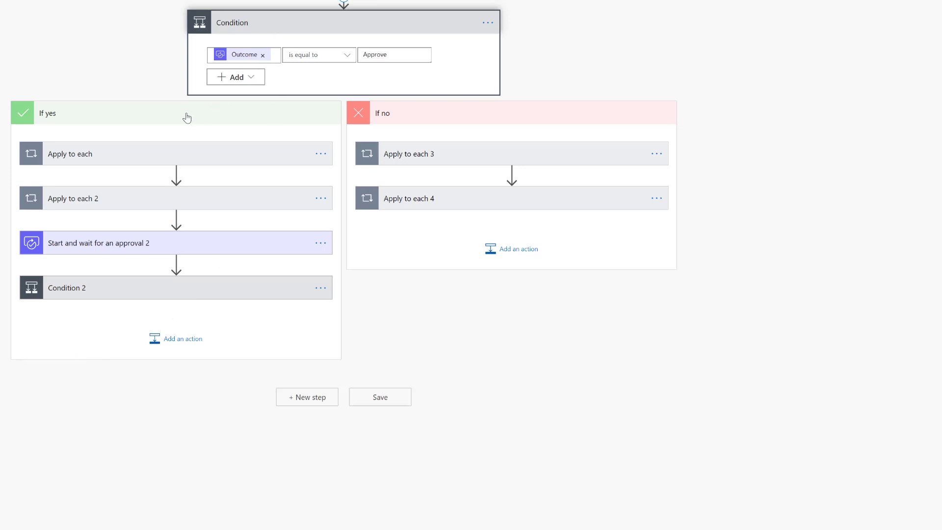
Swap Condition 2's Outcome for the second approval's Outcome, compared as equal to Approve.
left_click(177, 289)
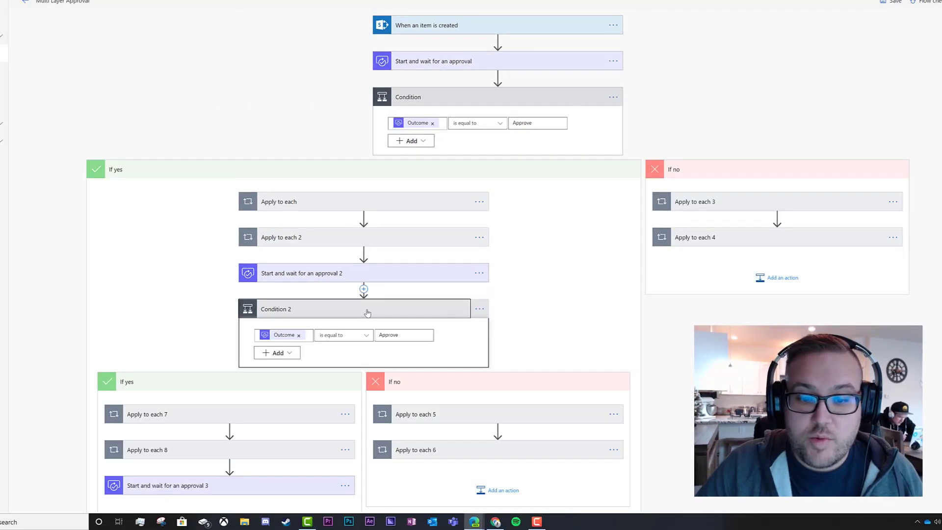
scroll(456, 273, "down", 3)
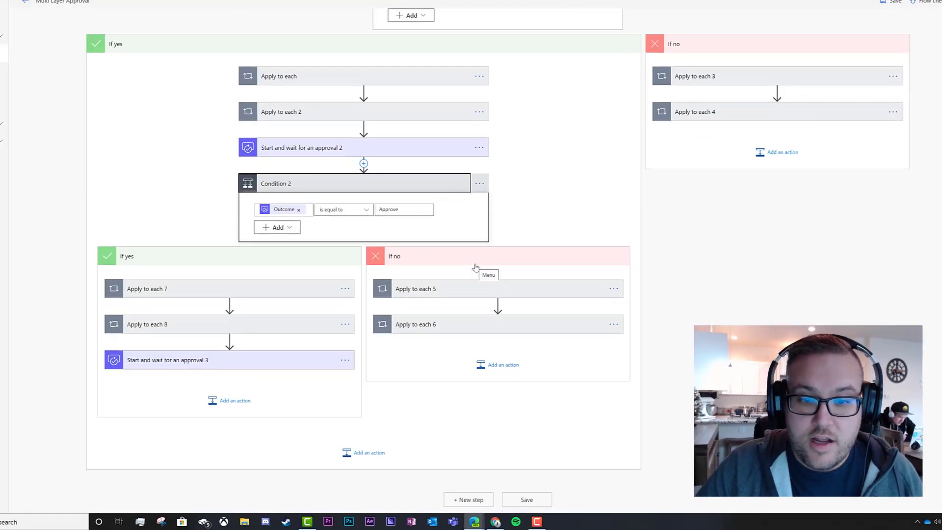
left_click(299, 209)
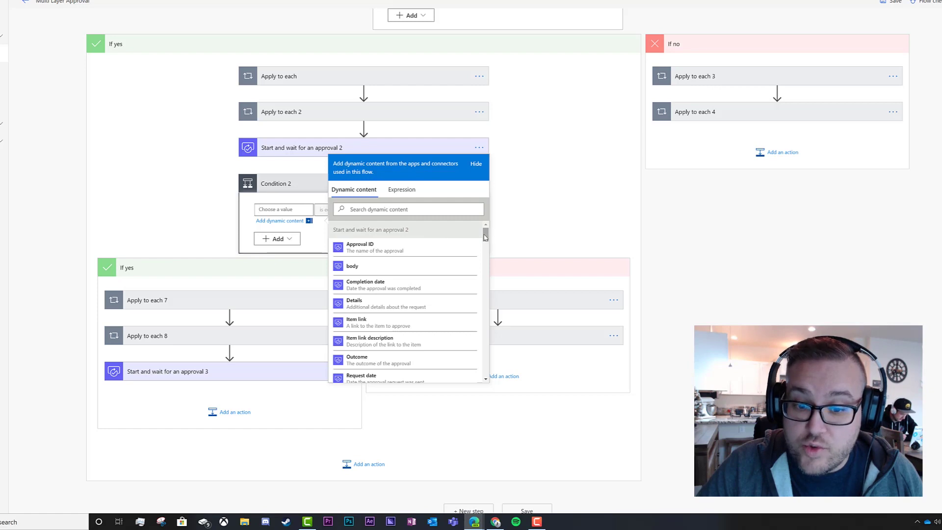
left_click(388, 362)
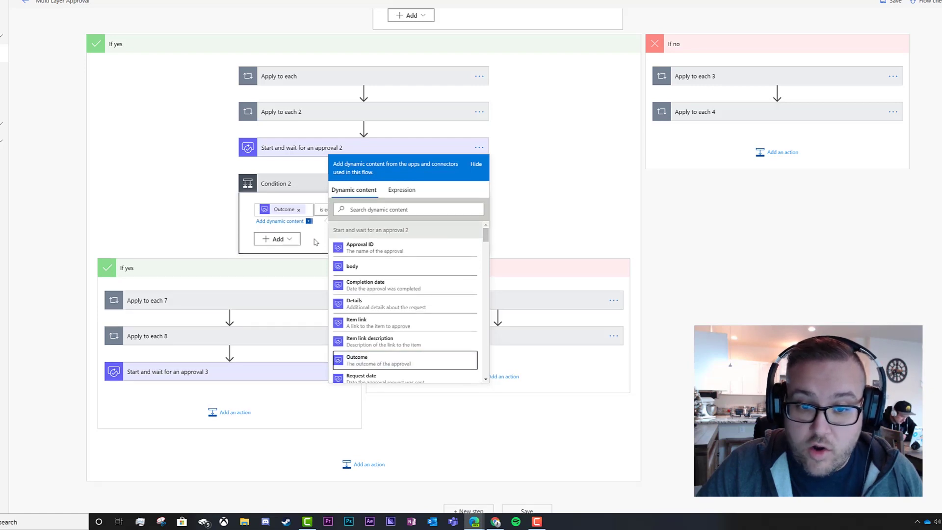
left_click(315, 242)
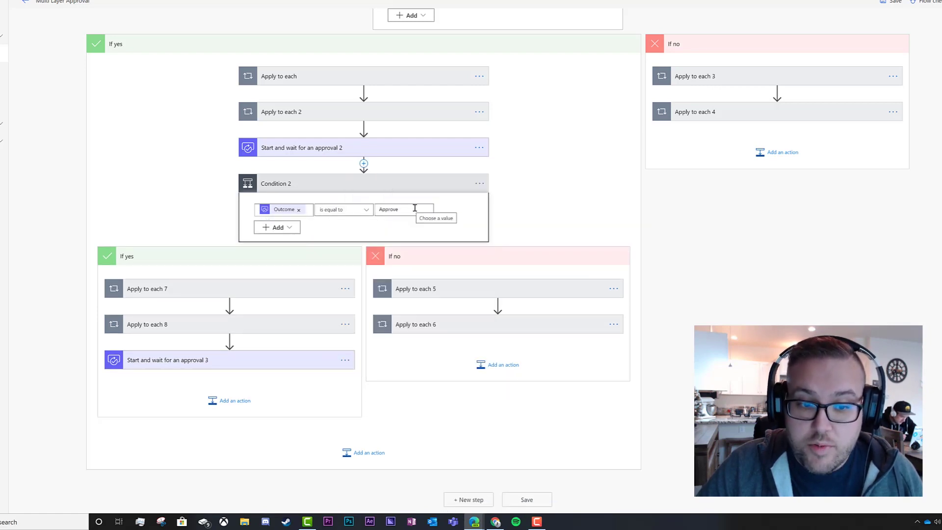
Change 'content' to 'Design' in the subject and body of the Apply to each 7 approval email.
left_click(249, 293)
left_click(194, 337)
left_click_drag(254, 367, 237, 367)
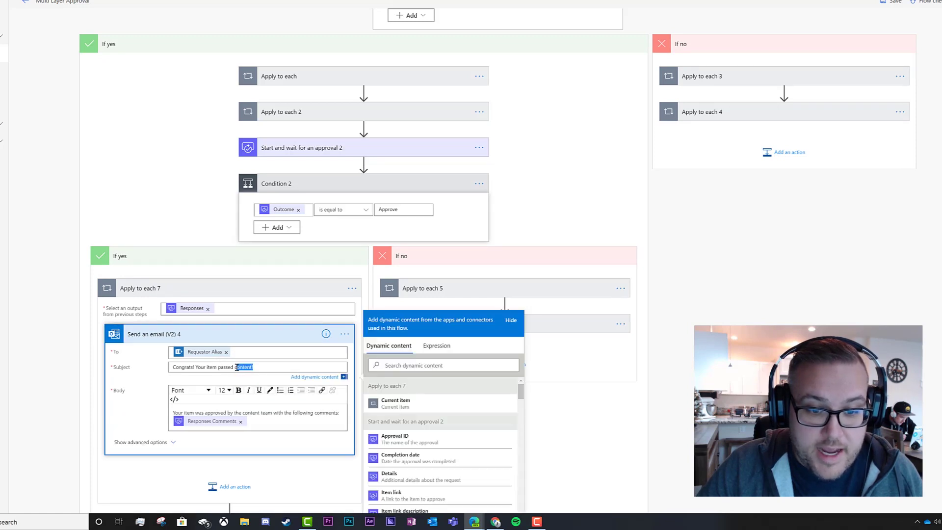
type("Desi")
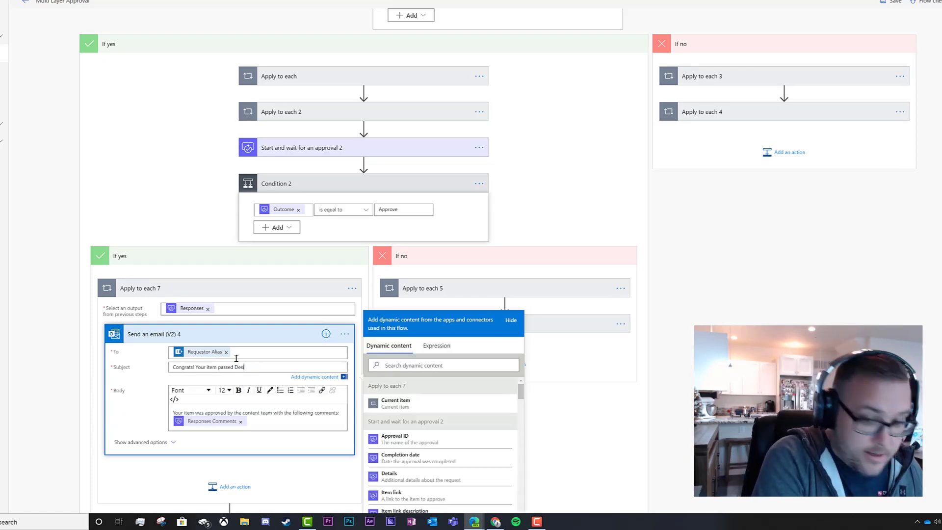
type("gn")
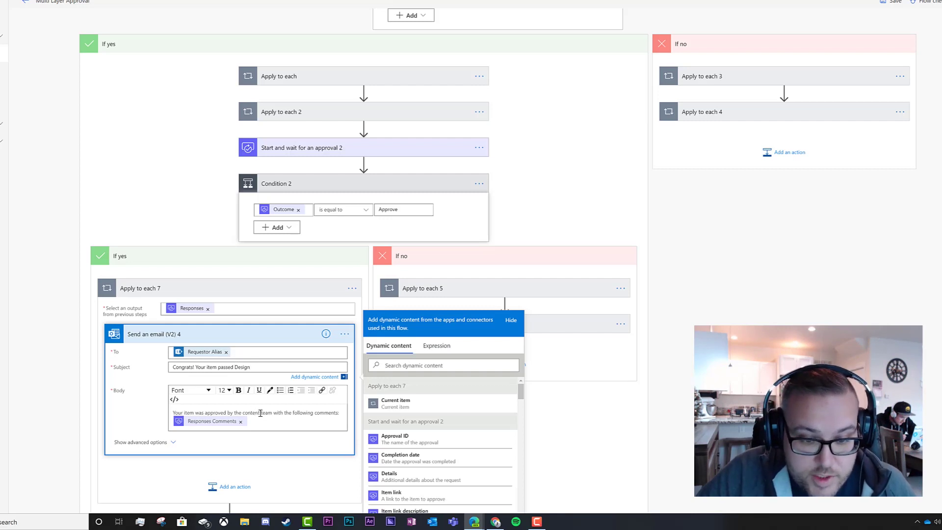
double_click(248, 413)
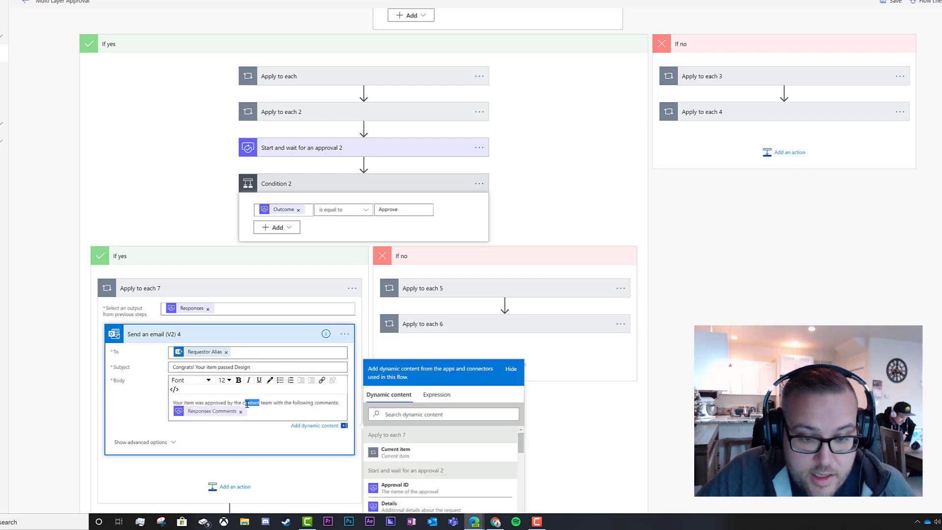
type("sign")
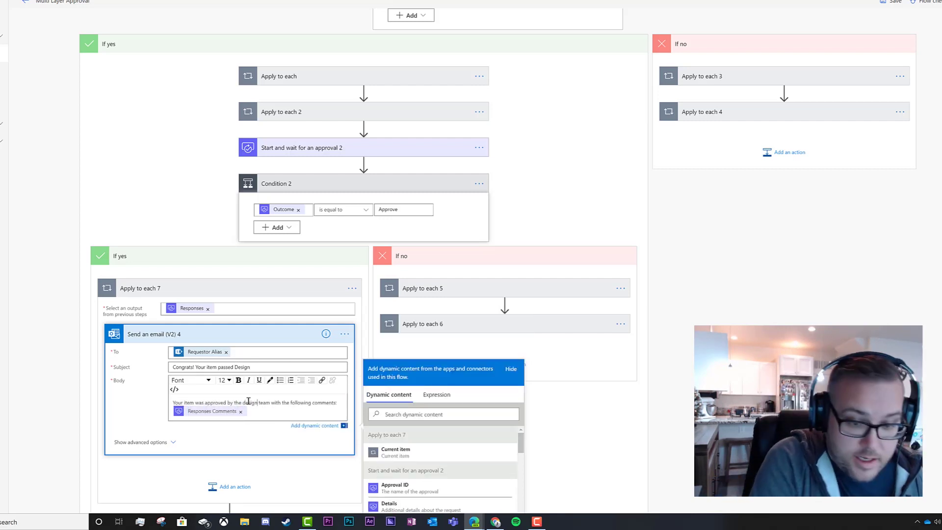
left_click(248, 335)
left_click(244, 290)
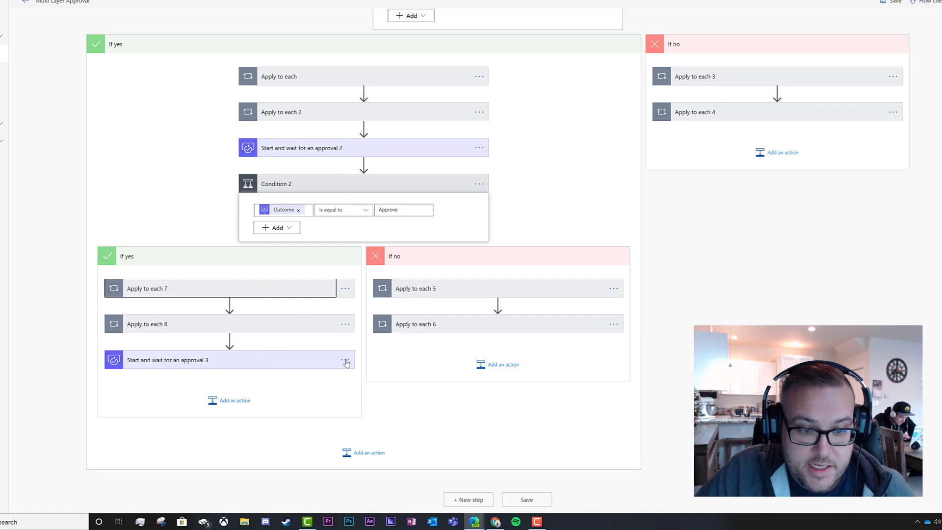
Reword the Apply to each 5 rejection email's subject and body to say design instead of content.
left_click(434, 290)
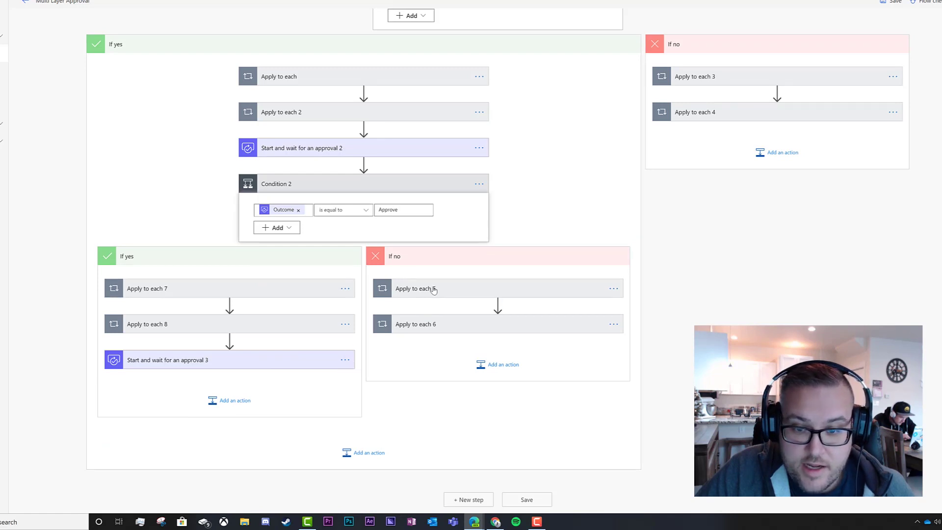
left_click(465, 336)
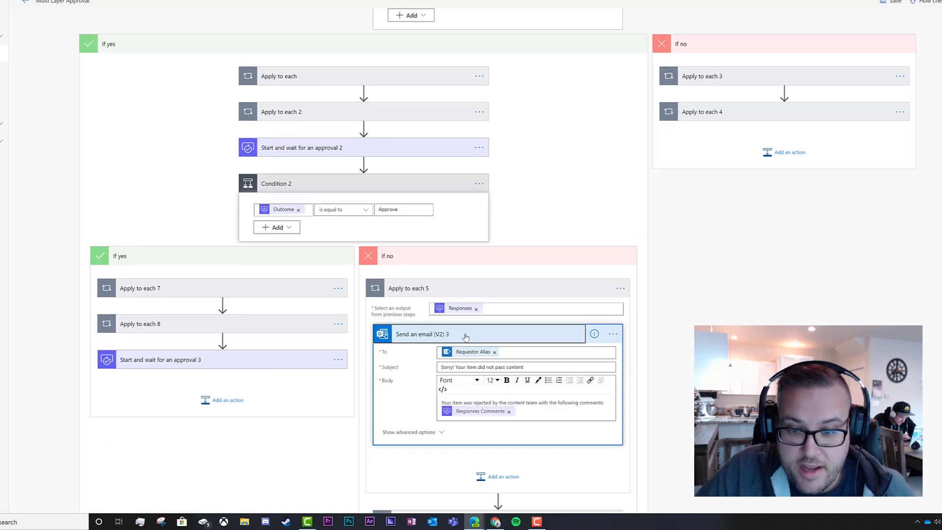
left_click_drag(524, 367, 506, 368)
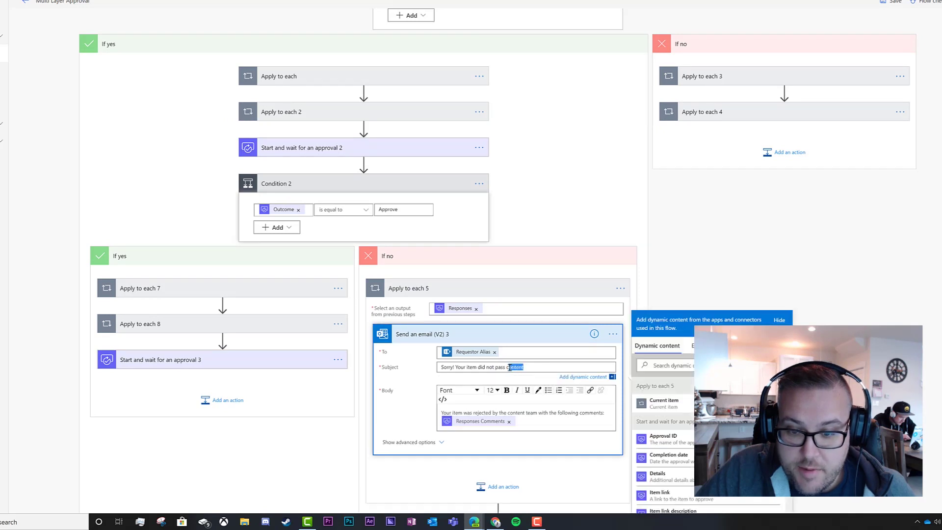
type("c")
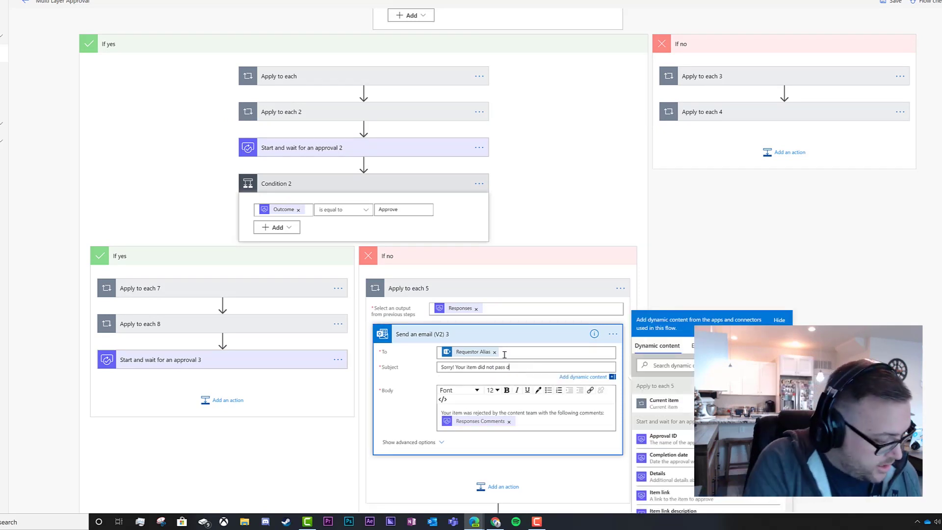
mouse_move(525, 413)
left_mouse_down()
mouse_move(512, 412)
mouse_move(516, 400)
left_mouse_up()
type("design")
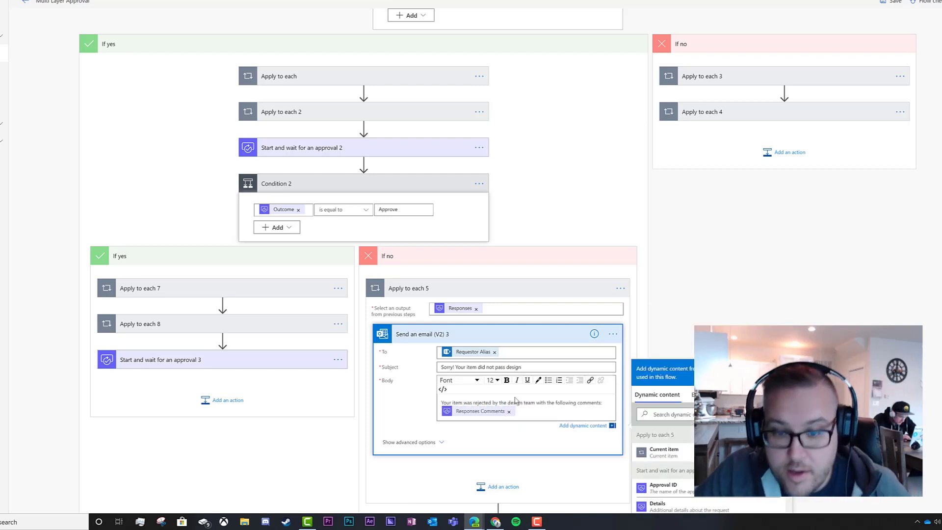
left_click(479, 333)
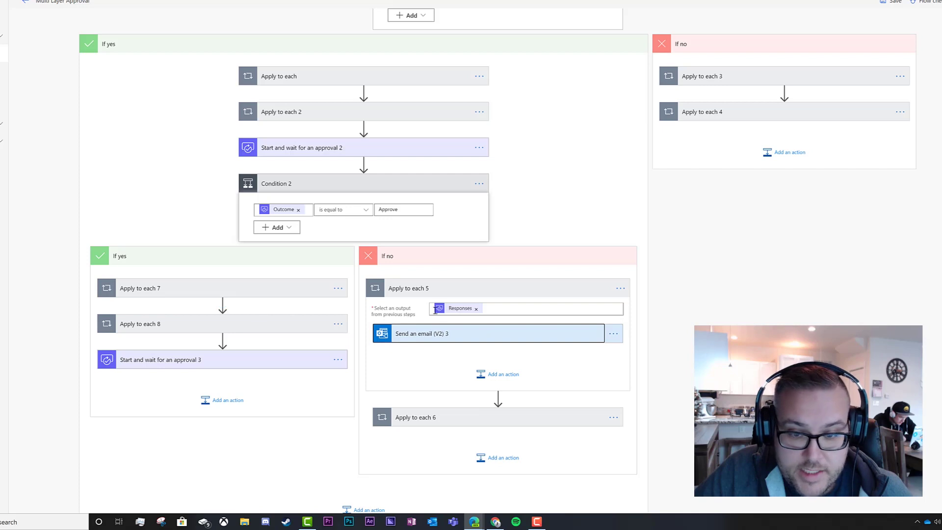
Move the Approved value from Update item 4's Content Approval into Design Approval.
left_click(423, 294)
left_click(251, 324)
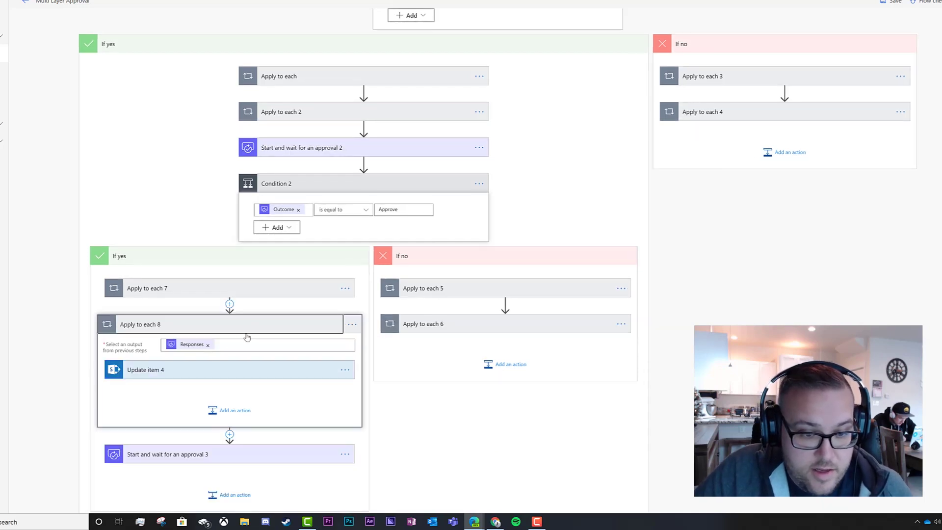
left_click(202, 371)
scroll(260, 341, "down", 6)
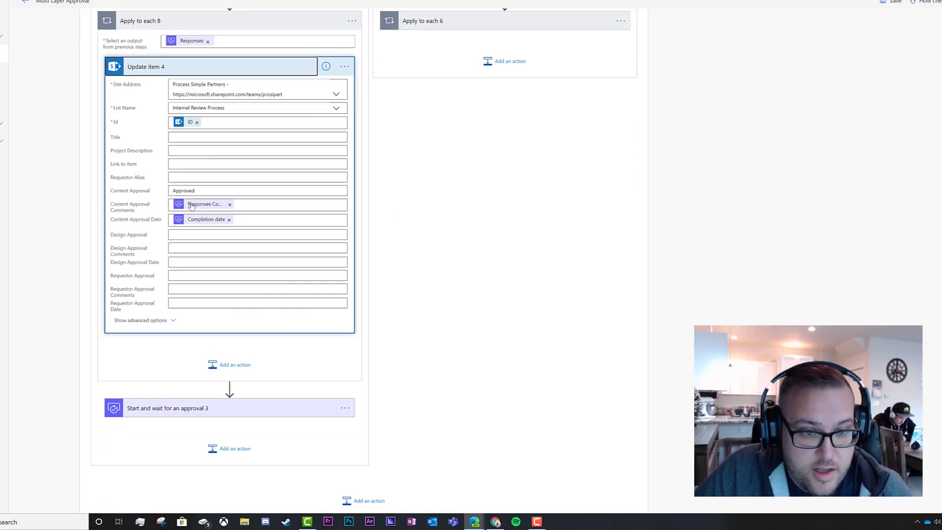
left_click(197, 190)
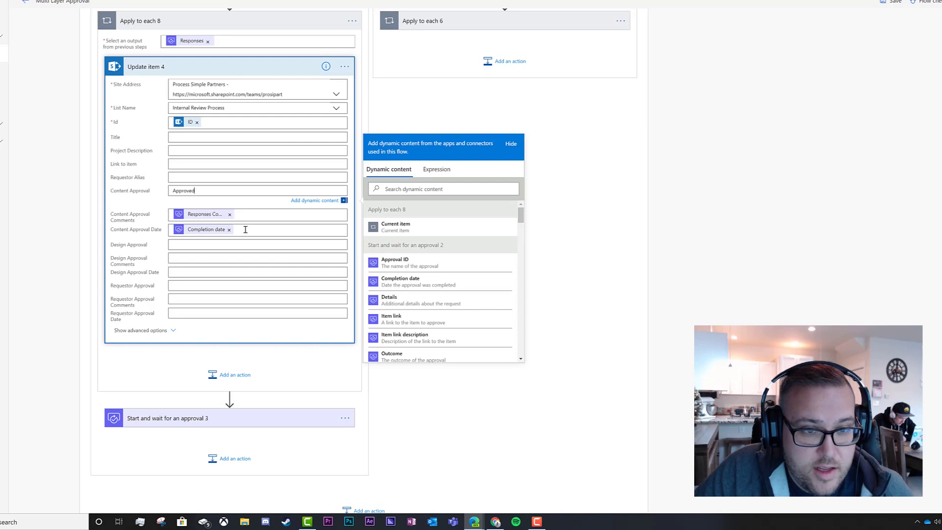
left_click_drag(195, 190, 172, 191)
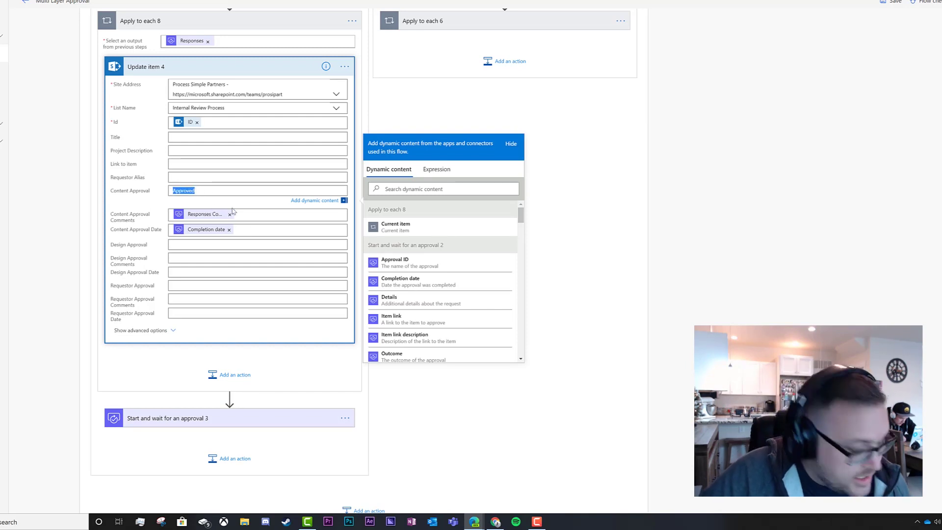
key("BackSpace")
left_click(192, 246)
key("ctrl+z")
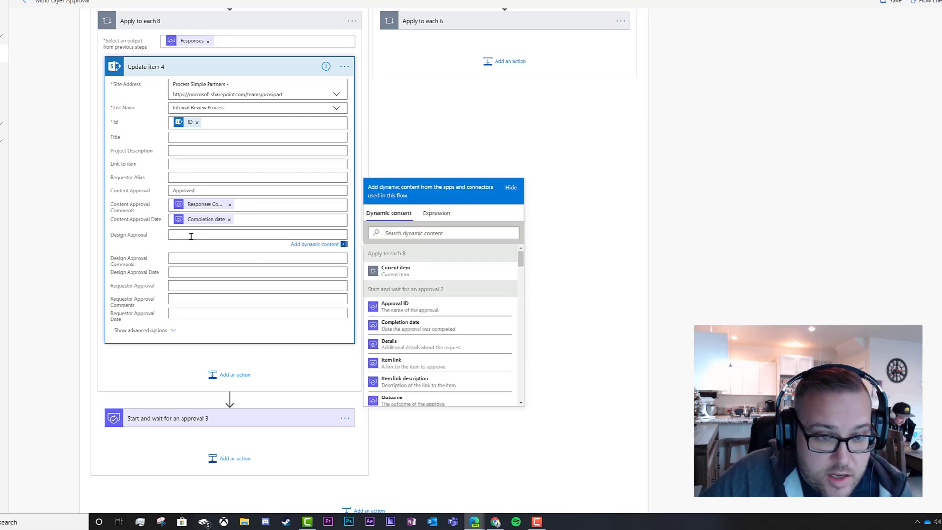
left_click_drag(201, 189, 156, 192)
key("ctrl+c")
key("BackSpace")
left_click(190, 233)
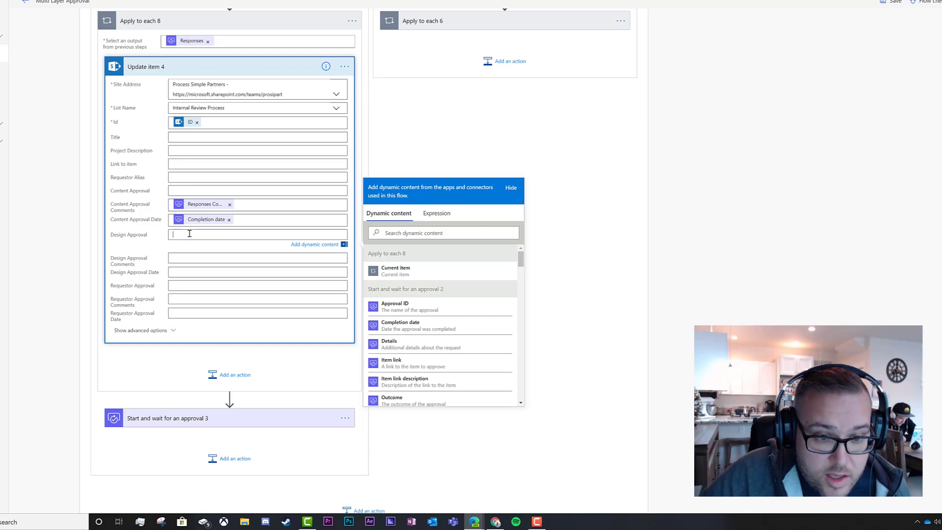
key("ctrl+v")
Clear the comments and Completion date tokens from Update item 4's Content Approval fields.
left_click(209, 206)
key("BackSpace")
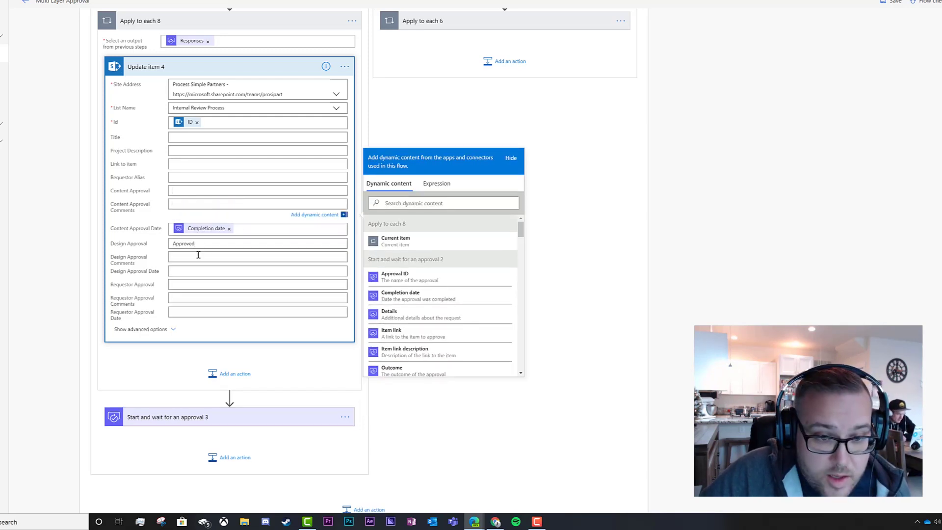
key("ctrl+z")
left_click(206, 205)
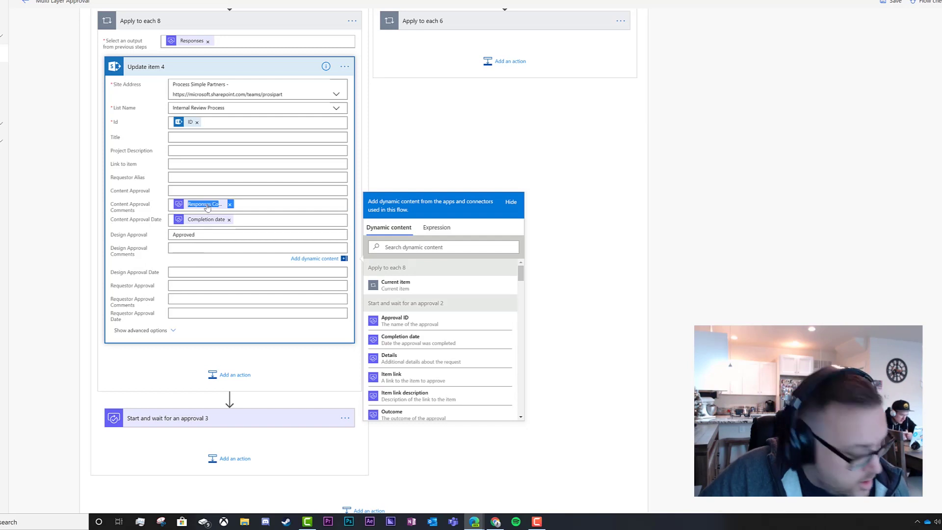
key("BackSpace")
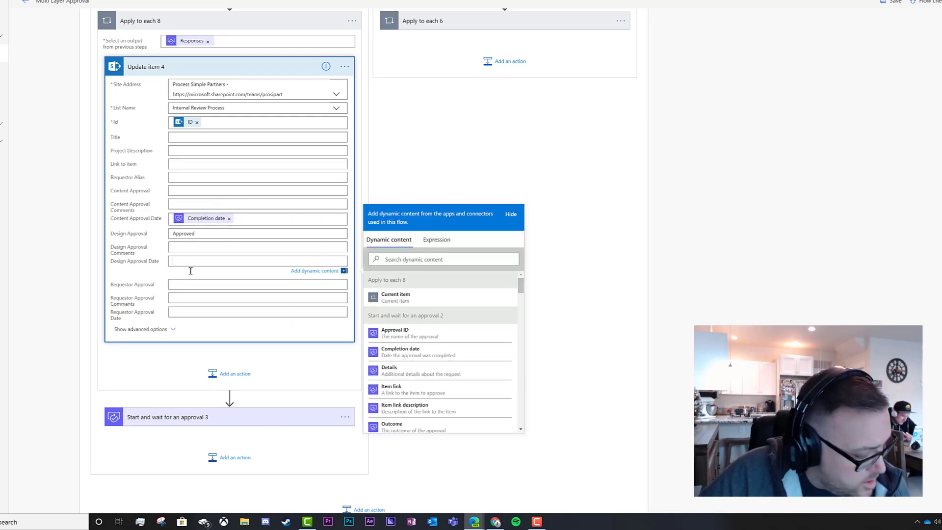
key("ctrl+v")
left_click(208, 223)
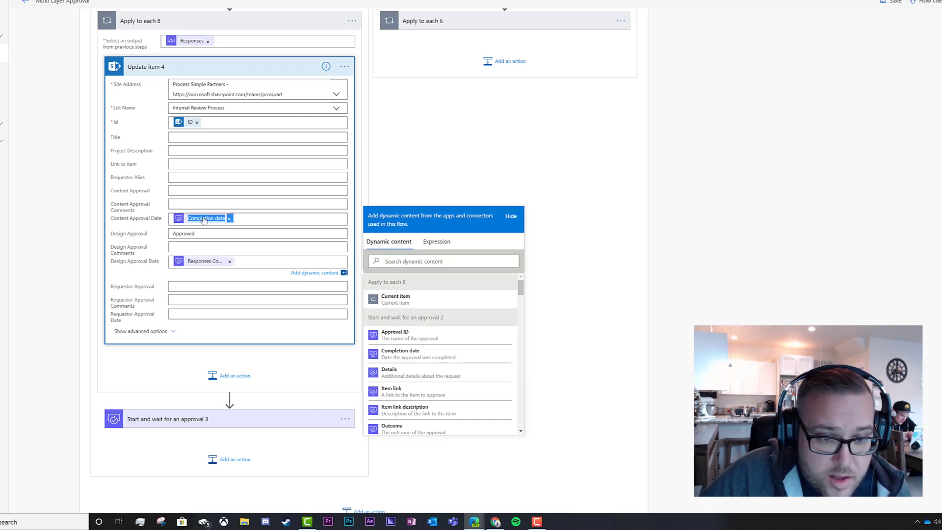
key("BackSpace")
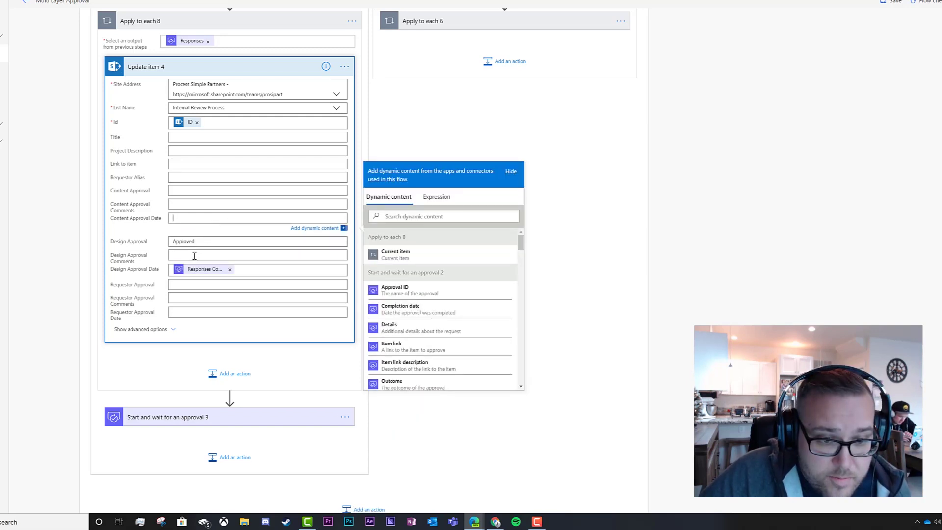
left_click(194, 255)
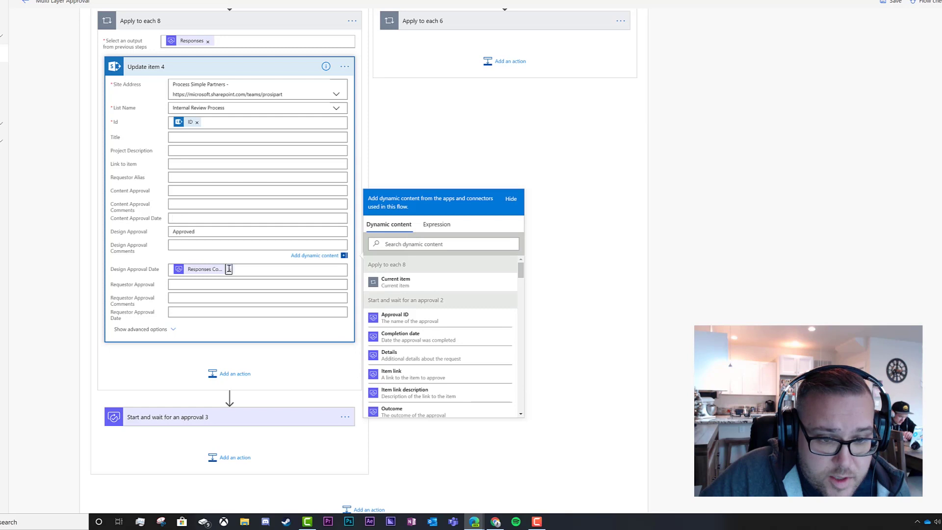
left_click(230, 270)
left_click(194, 243)
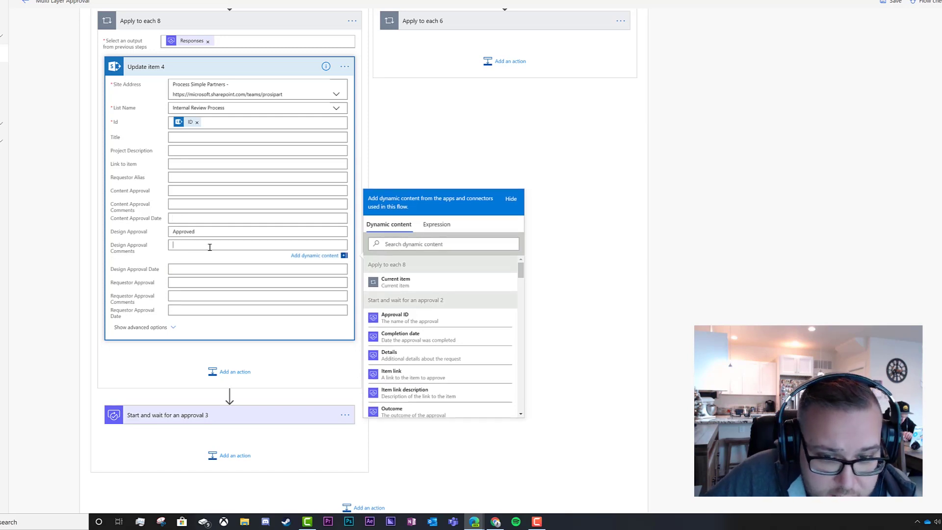
Insert Responses Comments into Design Approval Comments and delete the extra Apply to each 9 loop.
left_click_drag(522, 273, 521, 301)
left_click(421, 316)
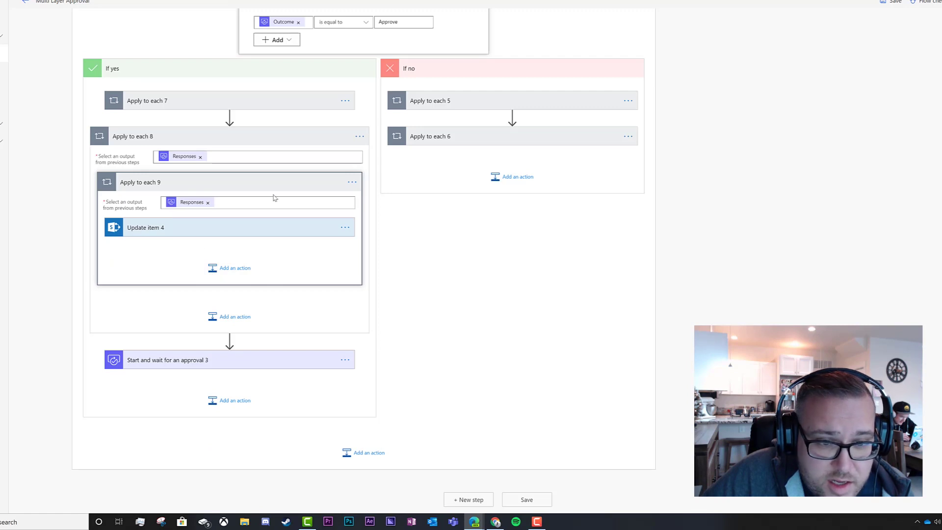
left_click(352, 183)
left_click(380, 277)
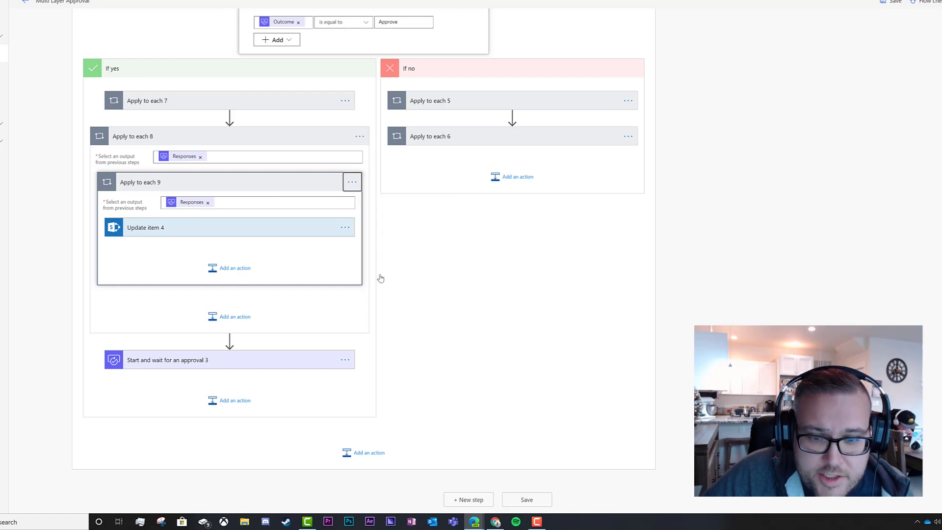
left_click(462, 263)
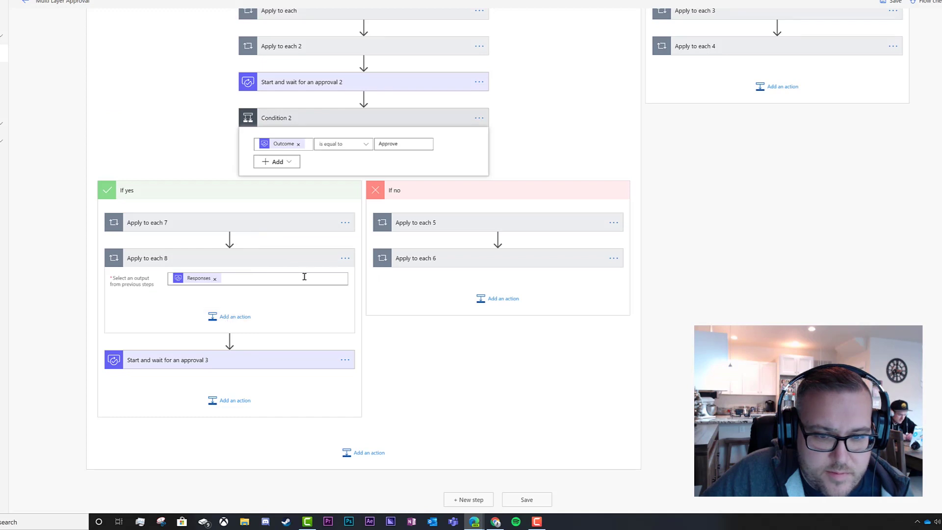
Delete Apply to each 8 and begin inserting a new step below Apply to each 7.
left_click(339, 260)
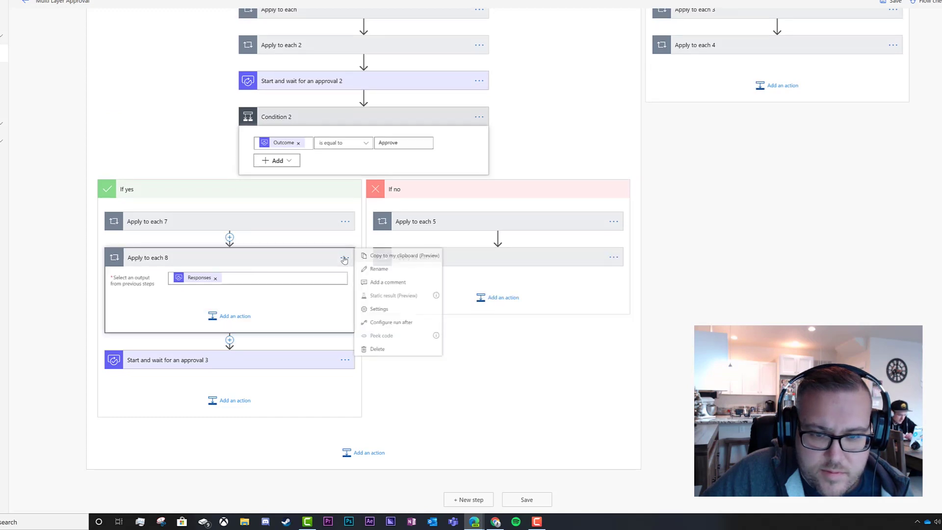
left_click(373, 344)
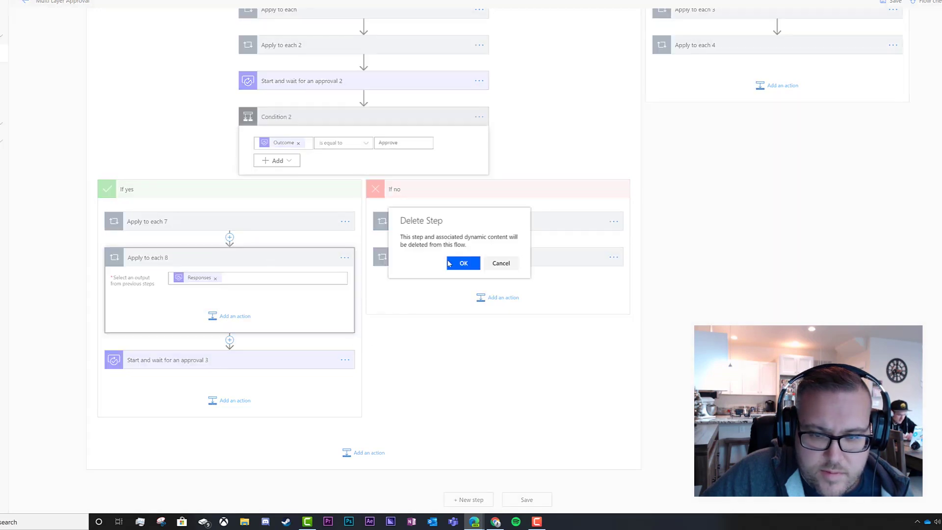
key("Return")
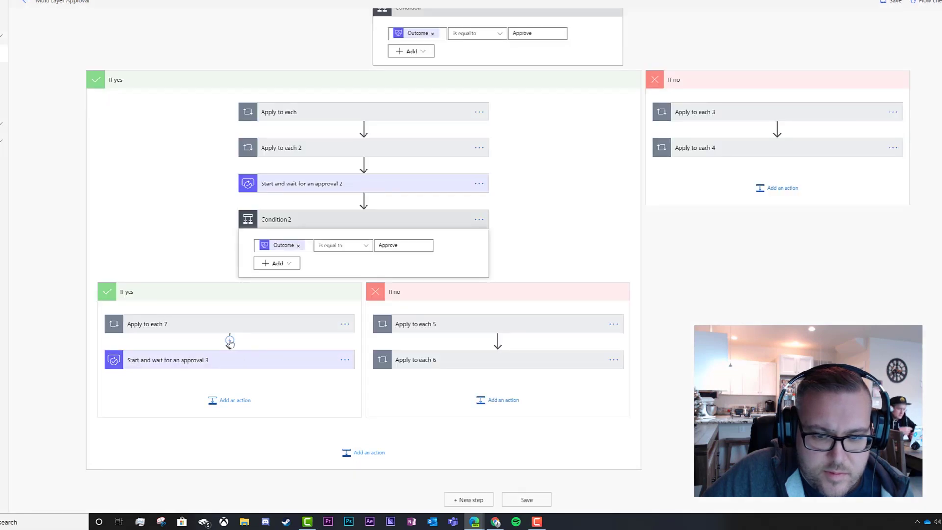
left_click(229, 341)
Add a SharePoint Update item action for site Process Simple Partners and list Internal Review Process.
left_click(230, 351)
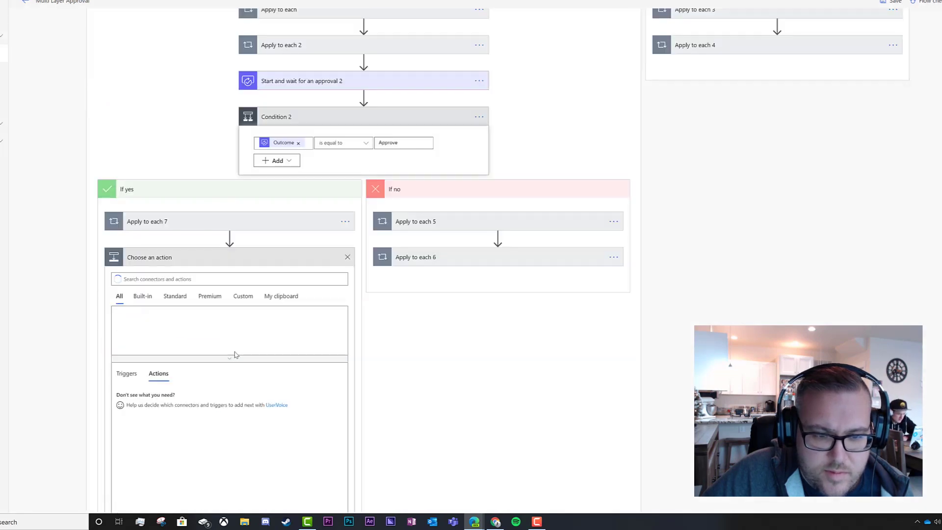
type("upd")
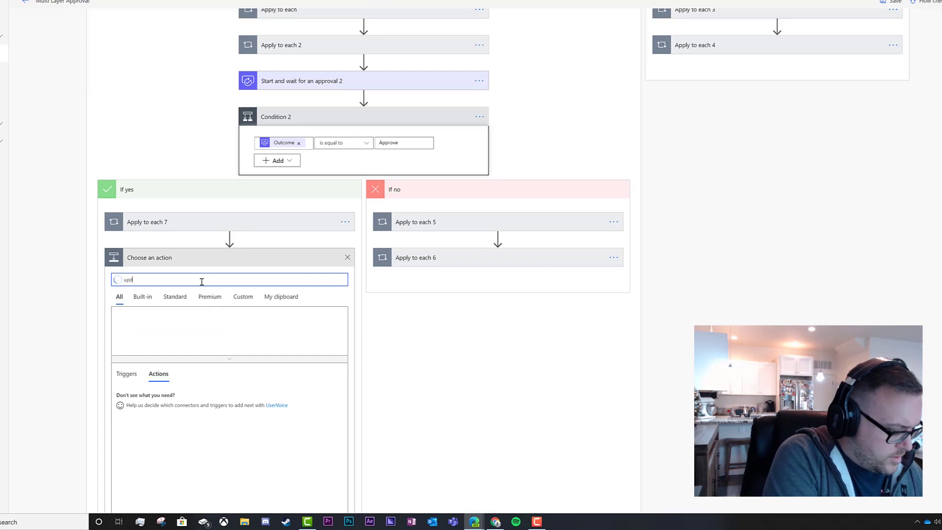
type("ate item")
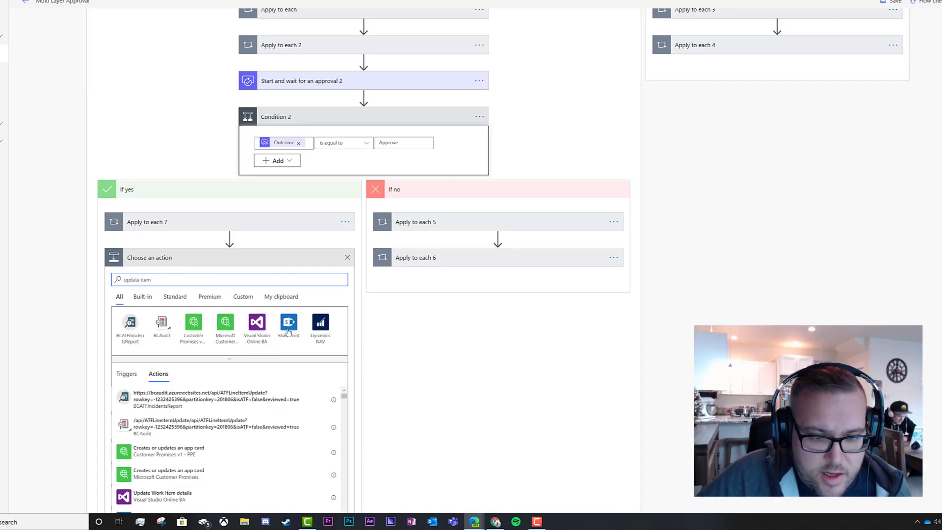
left_click(288, 328)
scroll(213, 391, "down", 10)
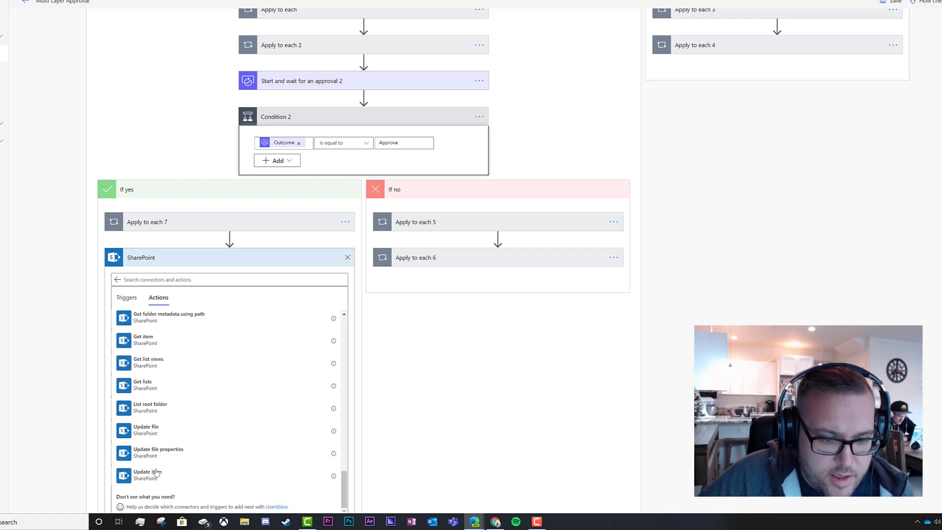
left_click(155, 478)
left_click(337, 277)
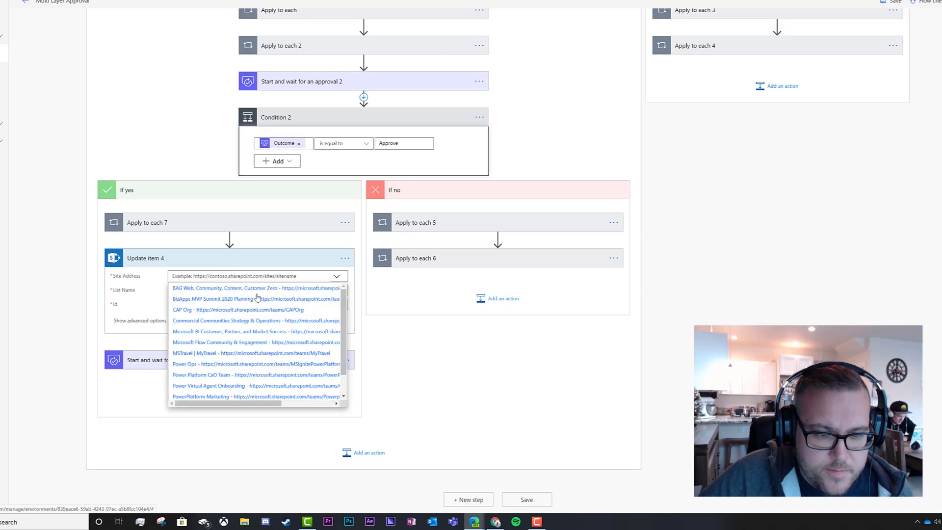
scroll(251, 390, "down", 2)
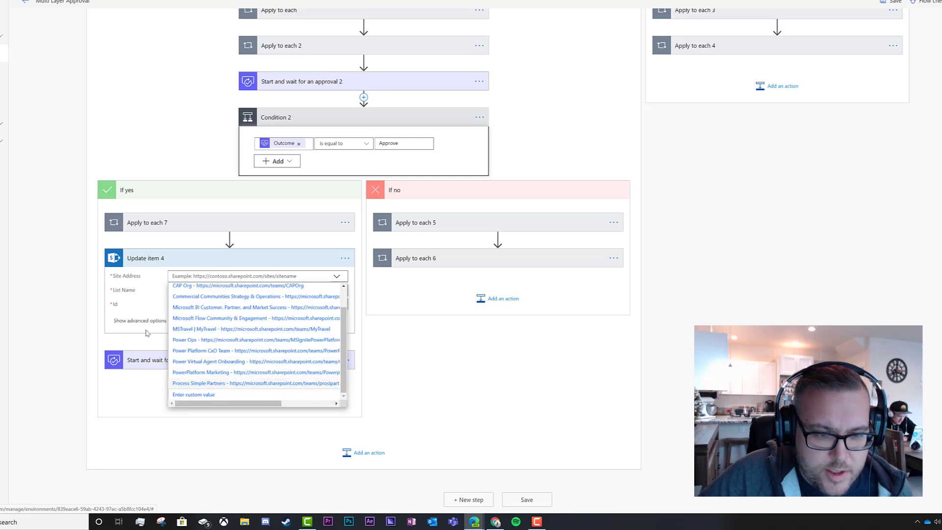
left_click(255, 384)
left_click(336, 300)
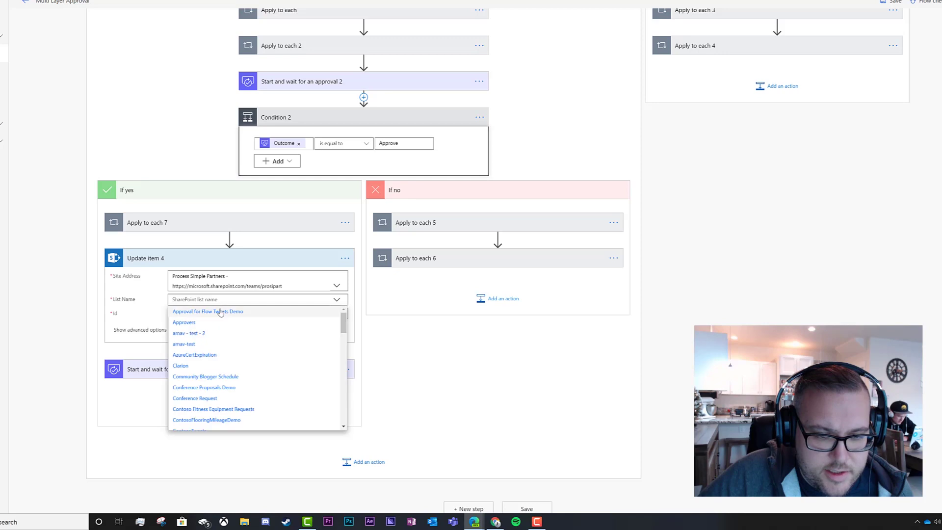
scroll(225, 361, "down", 5)
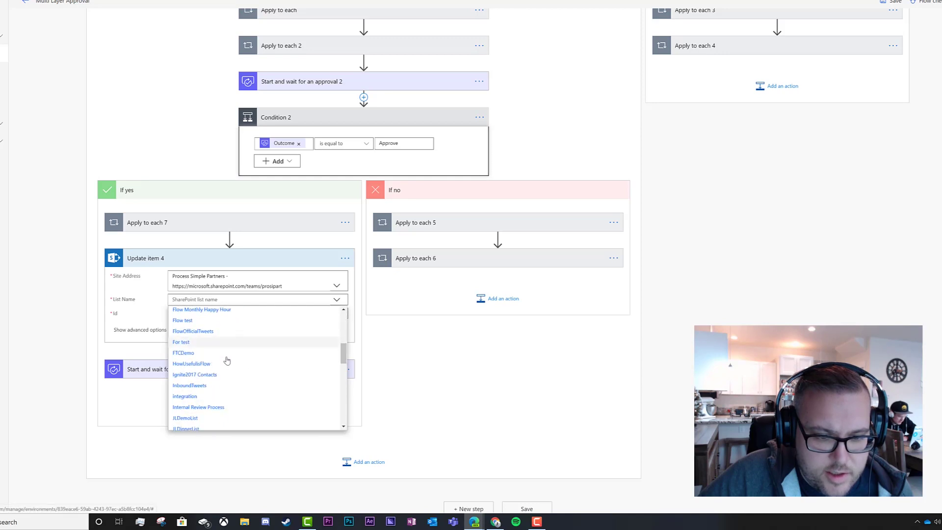
left_click(208, 407)
Set Id to the item's ID, Design Approval to 'Approved', and comments to Responses Comments.
left_click(247, 316)
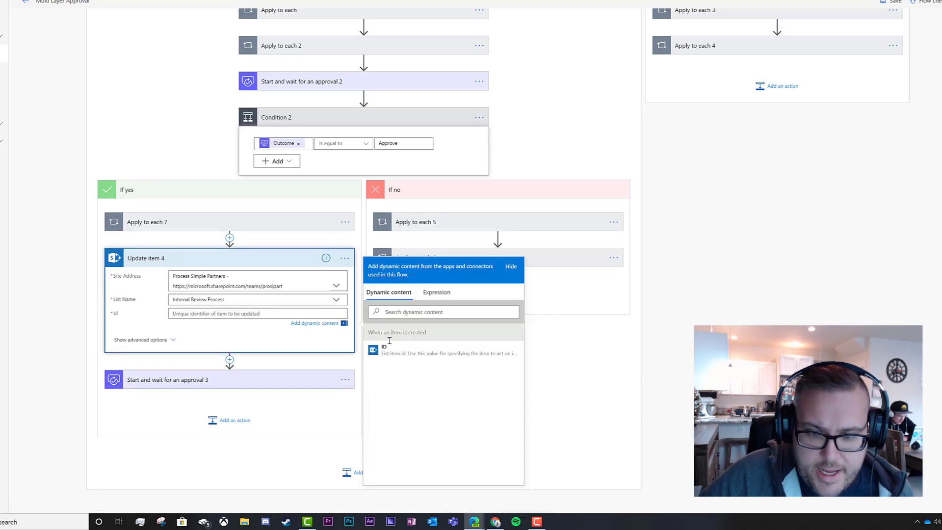
left_click(384, 349)
scroll(95, 379, "down", 4)
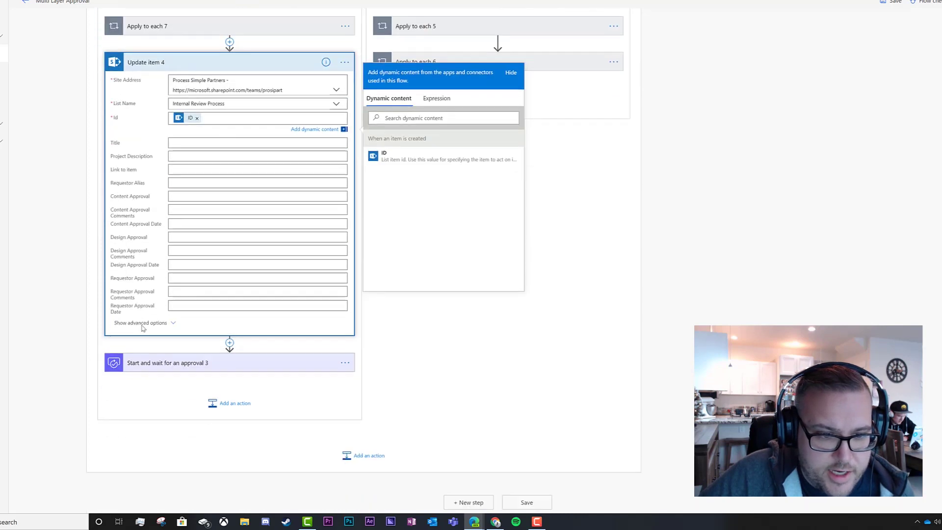
left_click(184, 234)
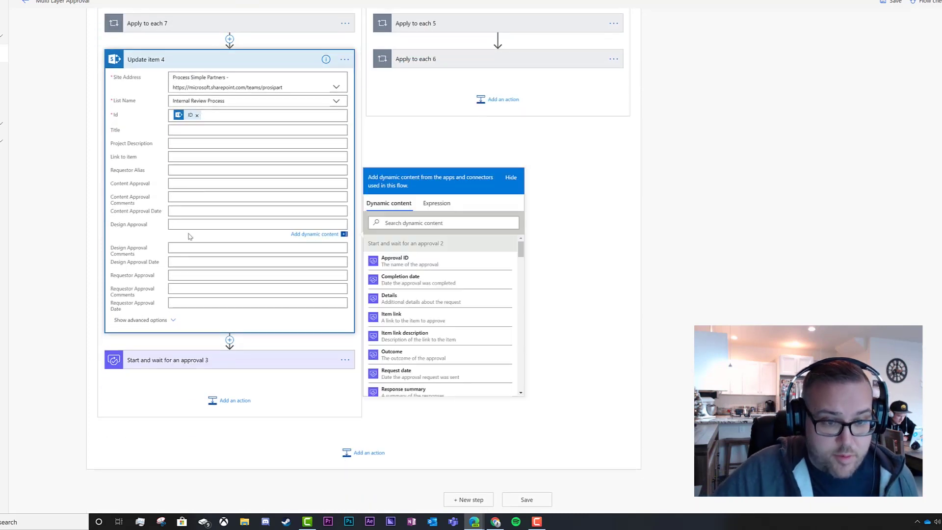
type("Approved")
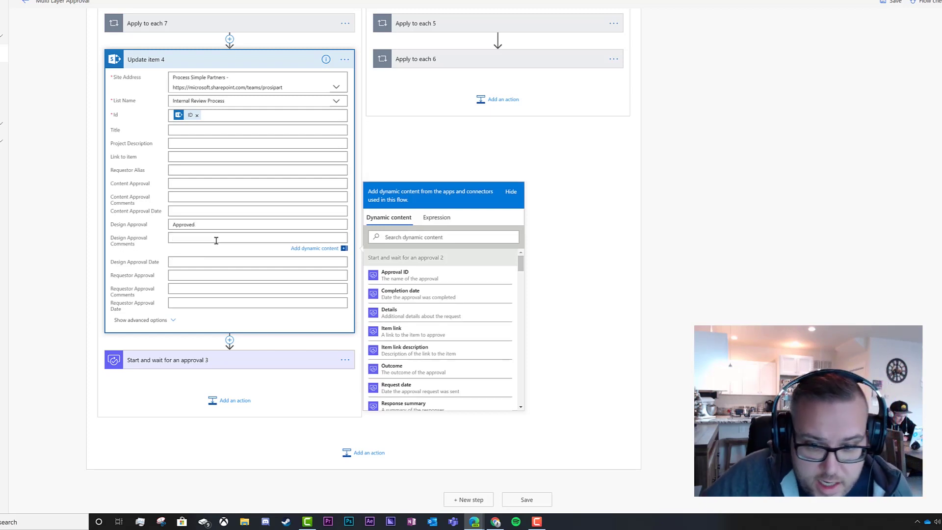
left_click_drag(522, 269, 523, 274)
scroll(427, 302, "down", 5)
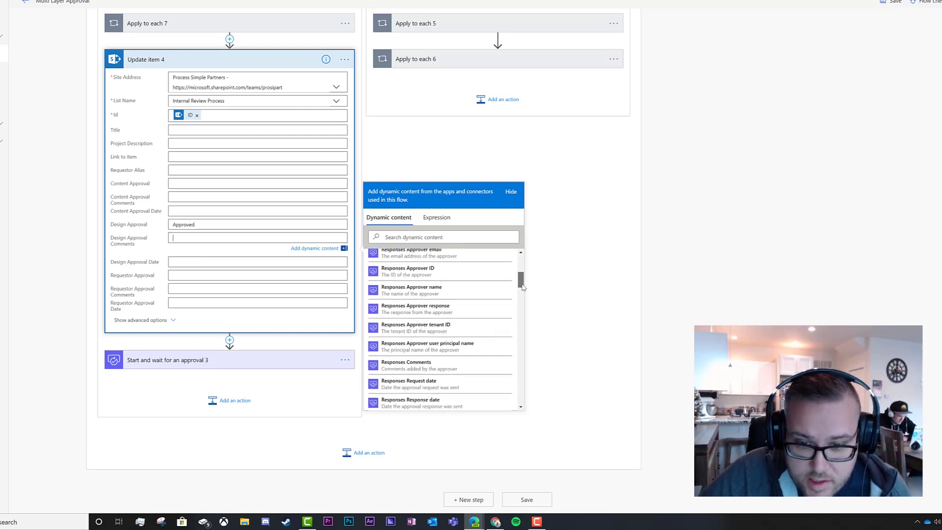
left_click(426, 300)
Set Design Approval Date to Completion date and collapse the finished Update item 4.
left_click(198, 278)
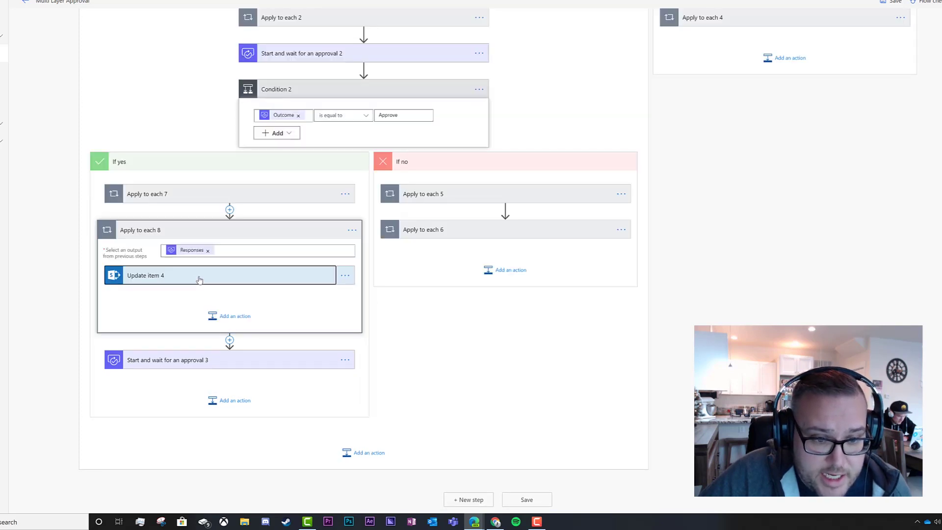
left_click(188, 306)
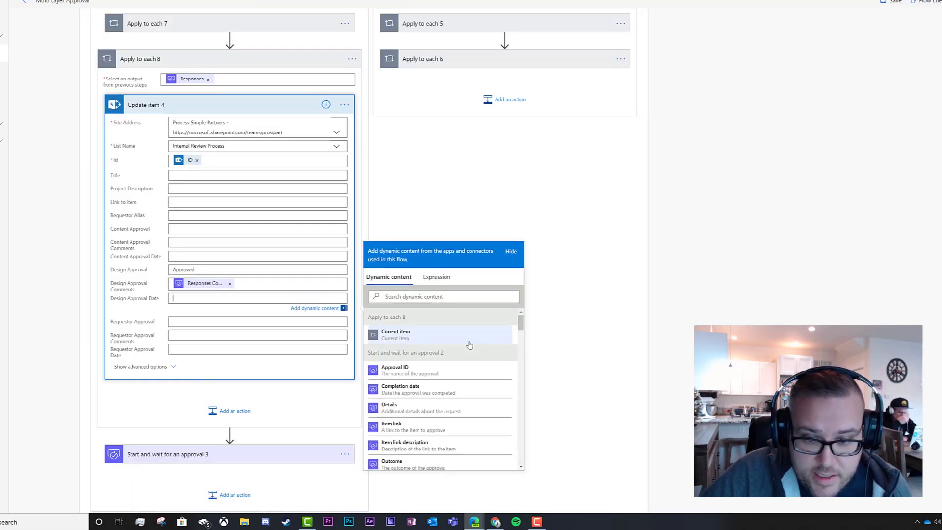
left_click(412, 390)
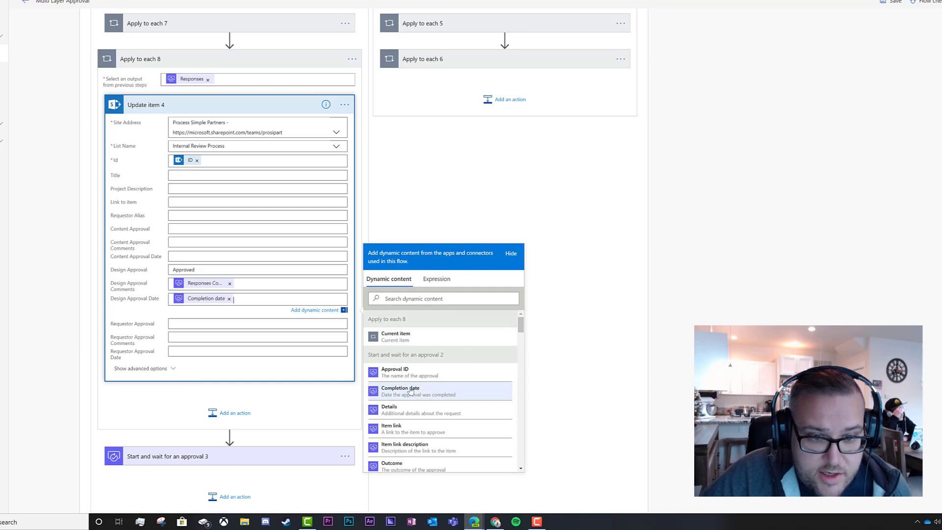
left_click(177, 106)
left_click(267, 238)
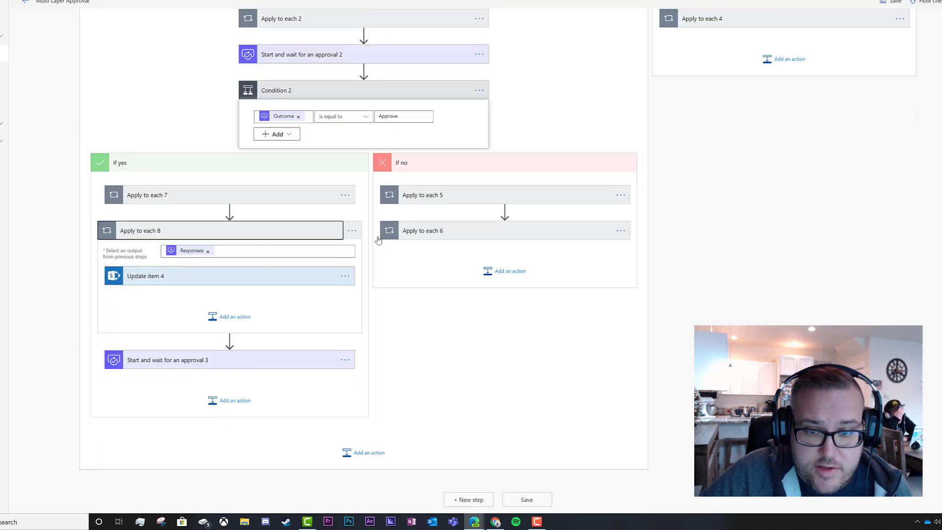
left_click(444, 325)
In Update item 3, move Rejected, the comments token and Completion date into the Design Approval fields.
left_click(444, 314)
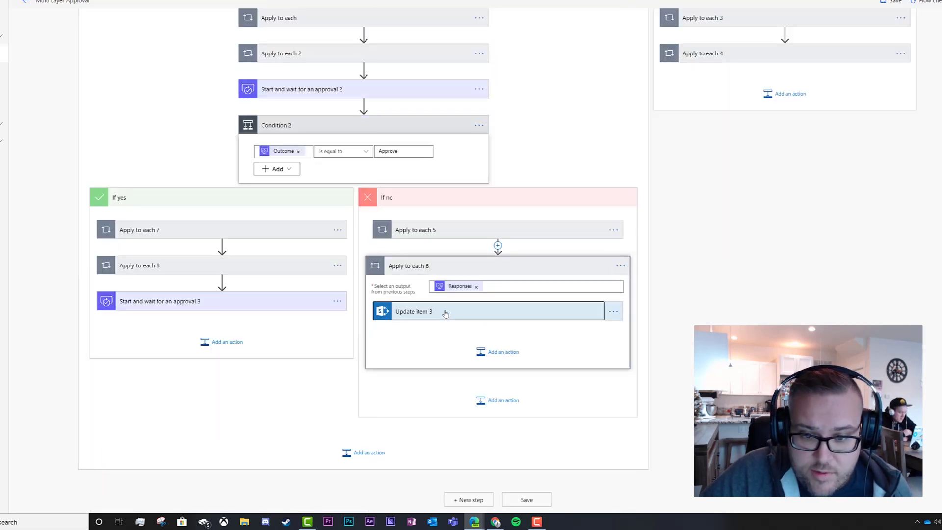
left_click_drag(469, 228, 436, 231)
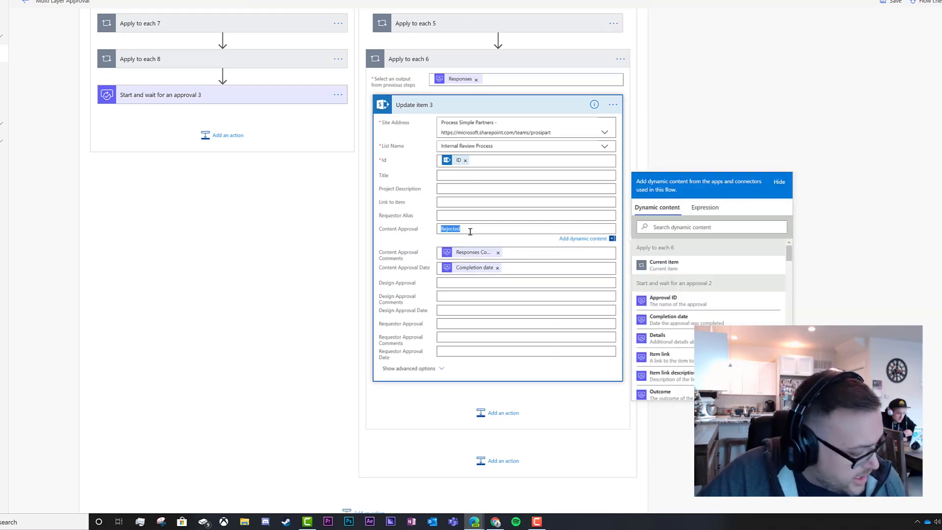
key("BackSpace")
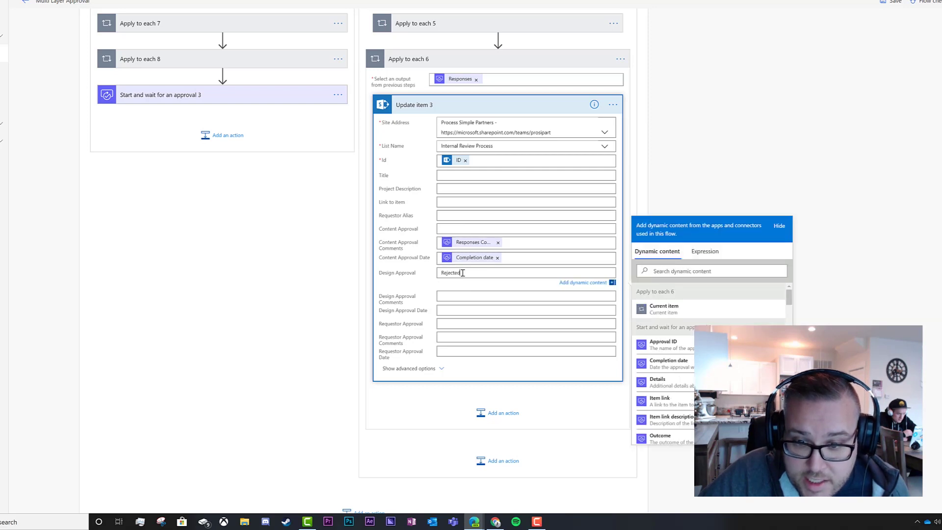
left_click(470, 246)
key("BackSpace")
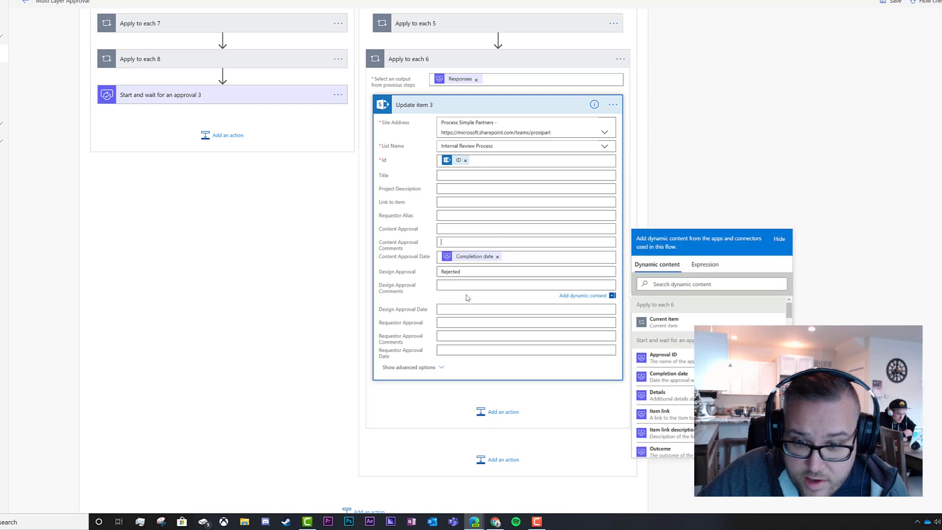
key("ctrl+v")
left_click(472, 260)
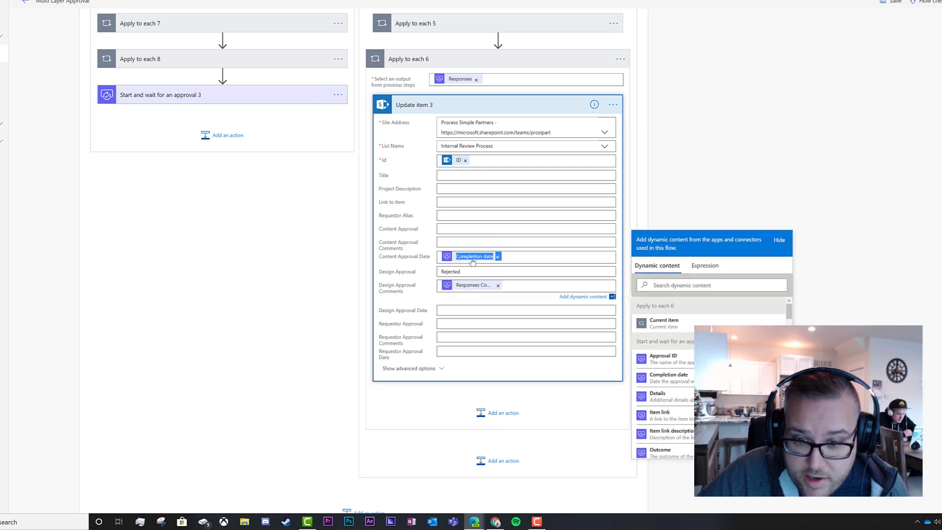
key("ctrl+x")
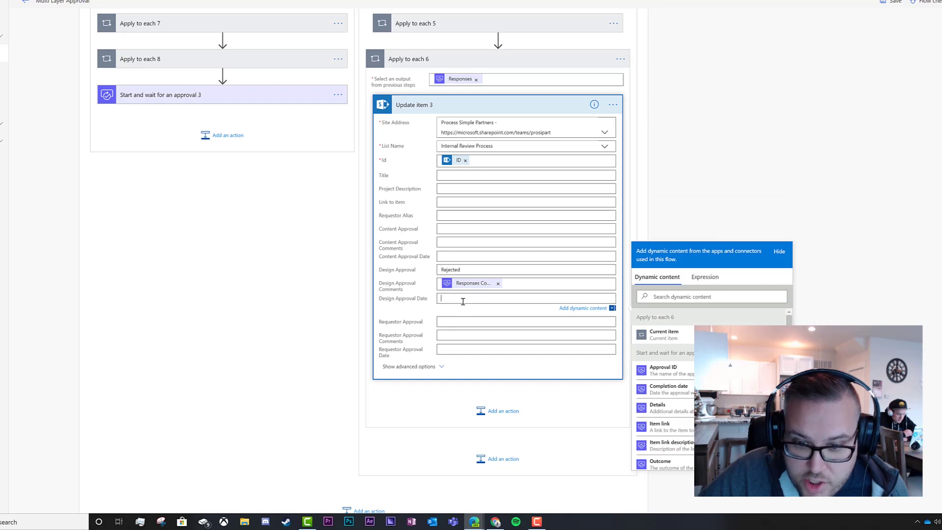
key("ctrl+v")
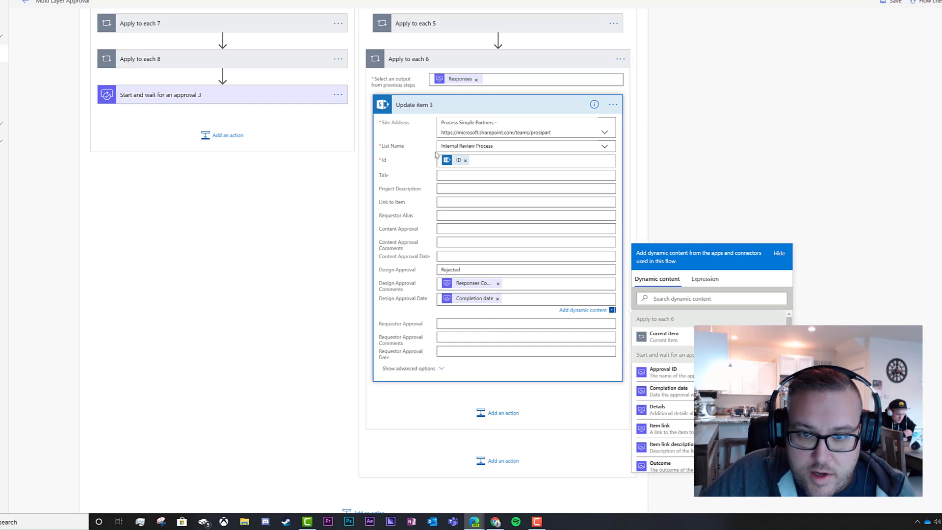
left_click(422, 105)
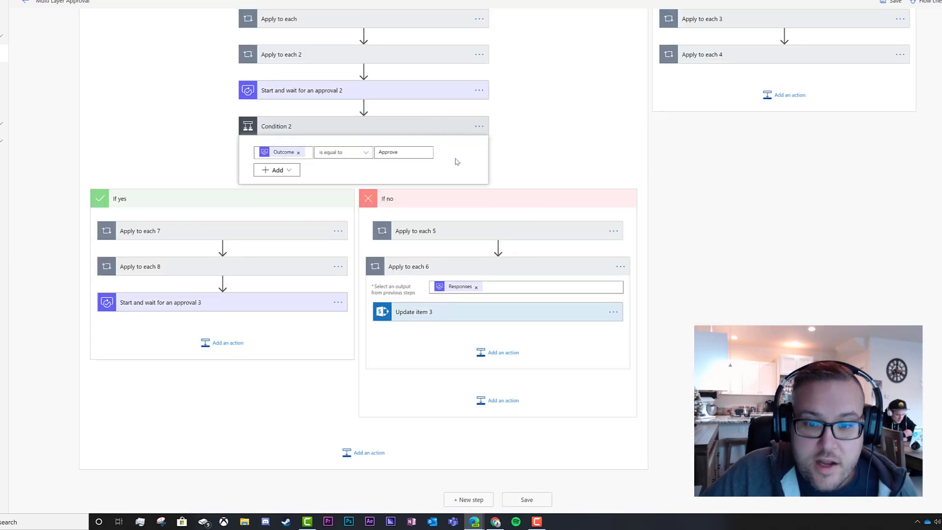
left_click(424, 269)
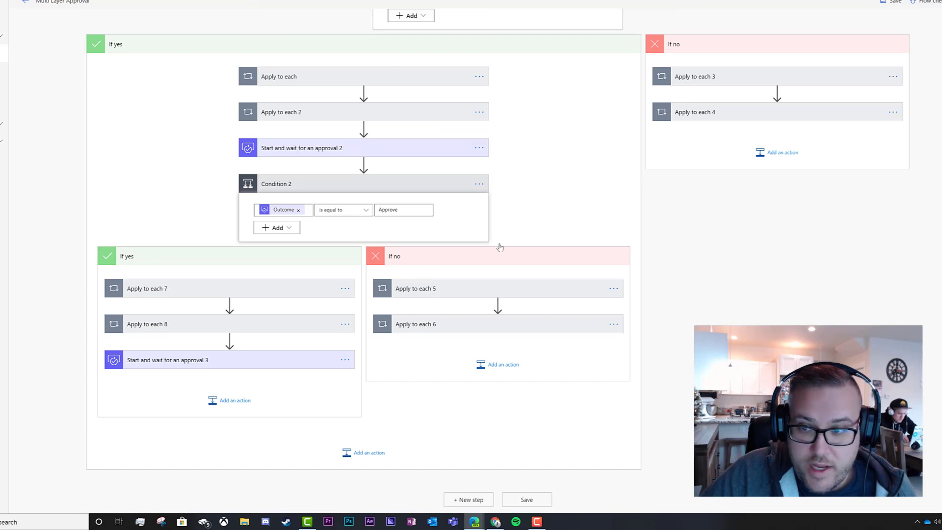
scroll(702, 189, "up", 3)
left_click(734, 204)
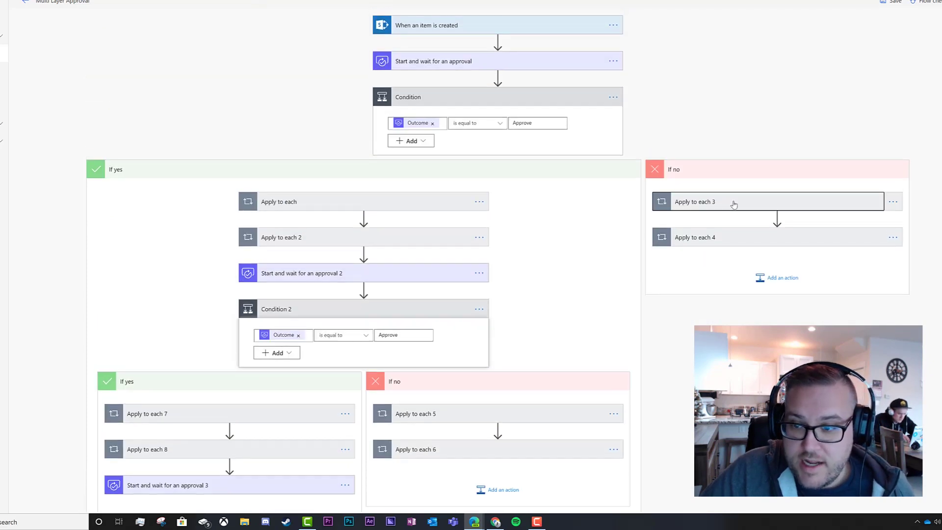
left_click(730, 252)
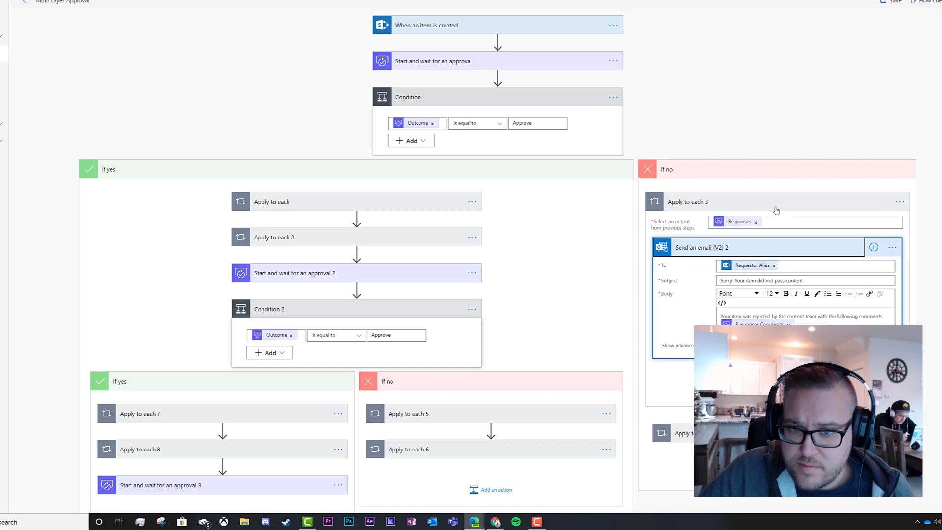
scroll(773, 210, "down", 5)
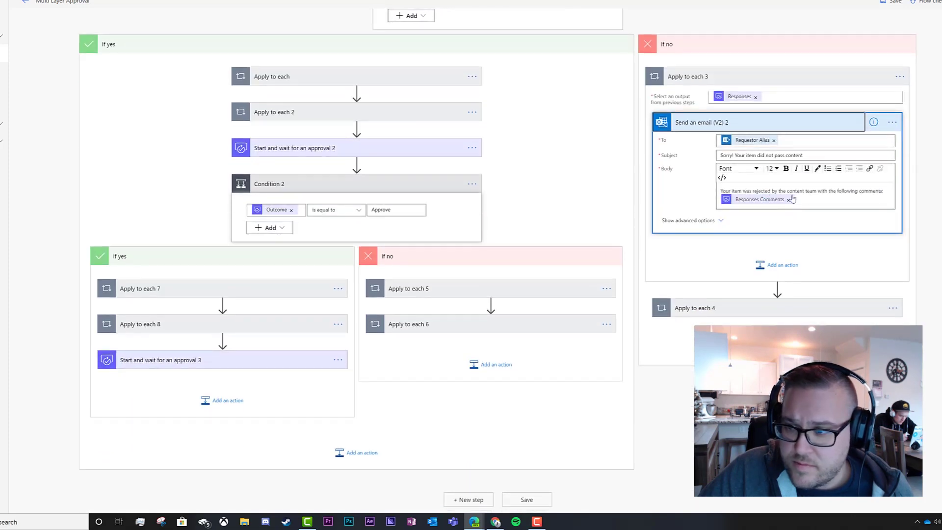
left_click(777, 124)
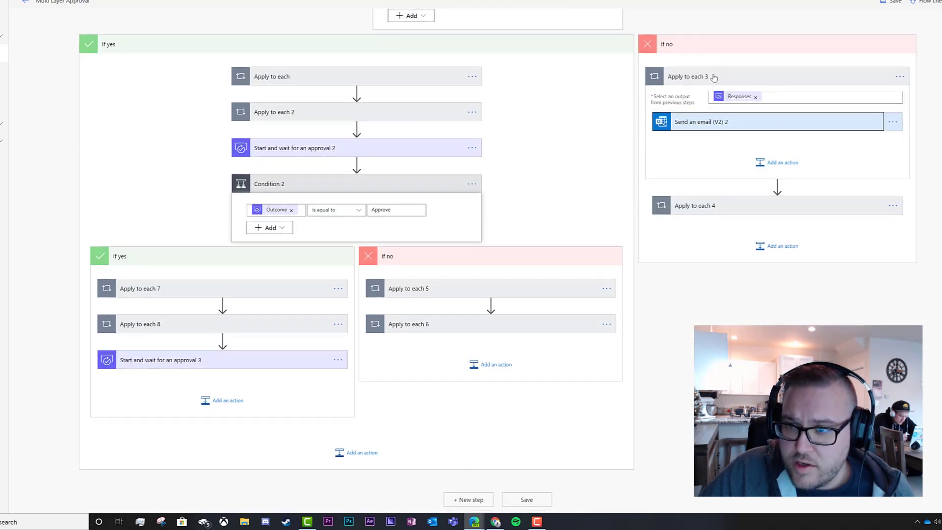
left_click(714, 78)
left_click(693, 44)
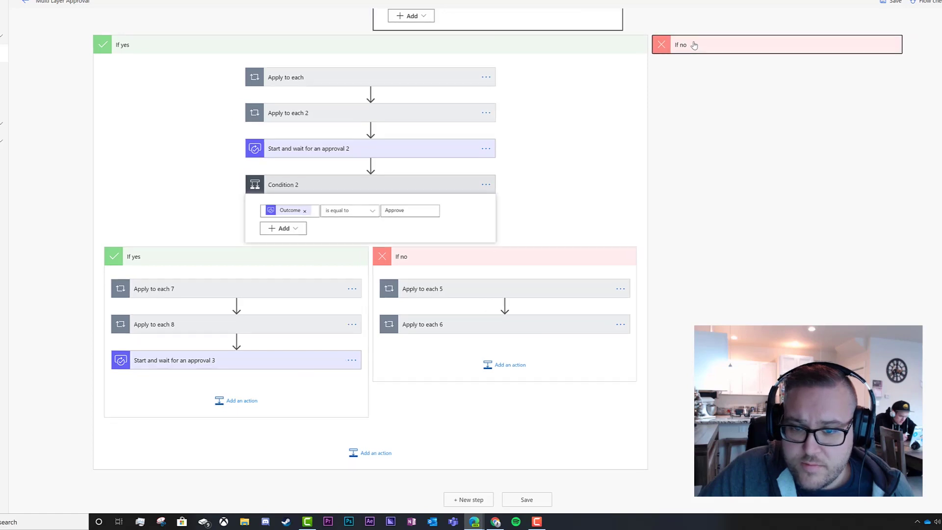
left_click(456, 295)
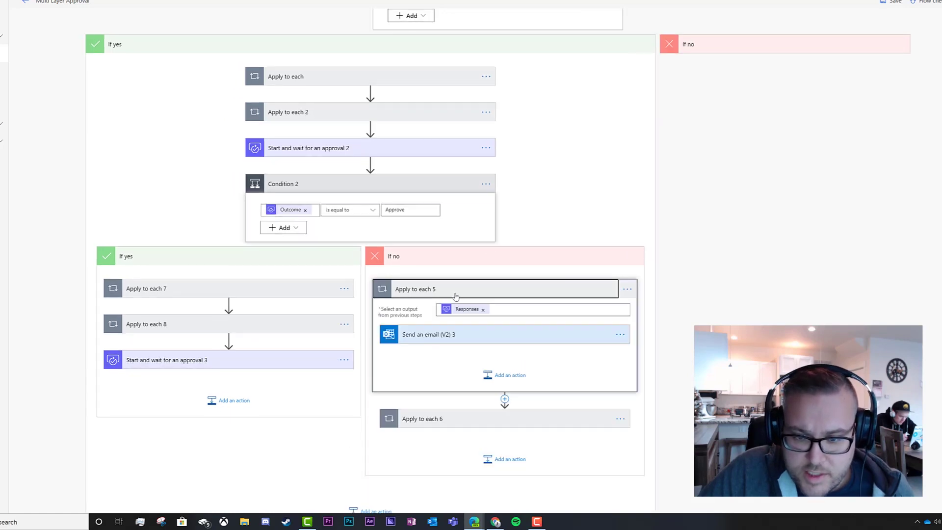
left_click(469, 335)
scroll(536, 231, "down", 3)
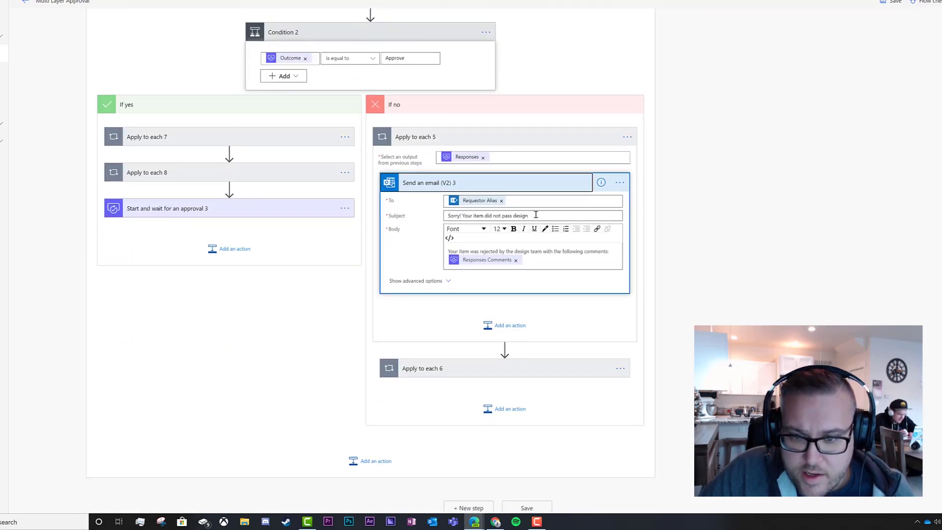
left_click(495, 184)
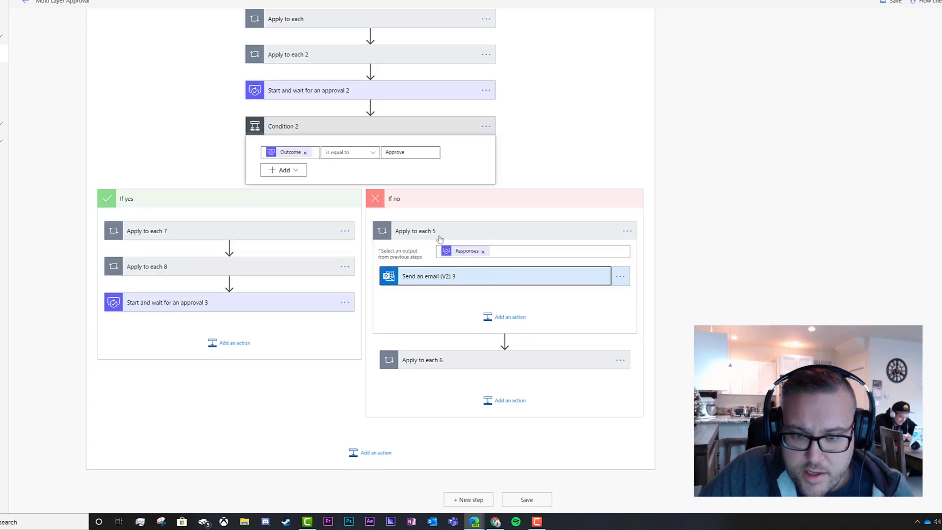
left_click(439, 234)
left_click(450, 325)
left_click(476, 312)
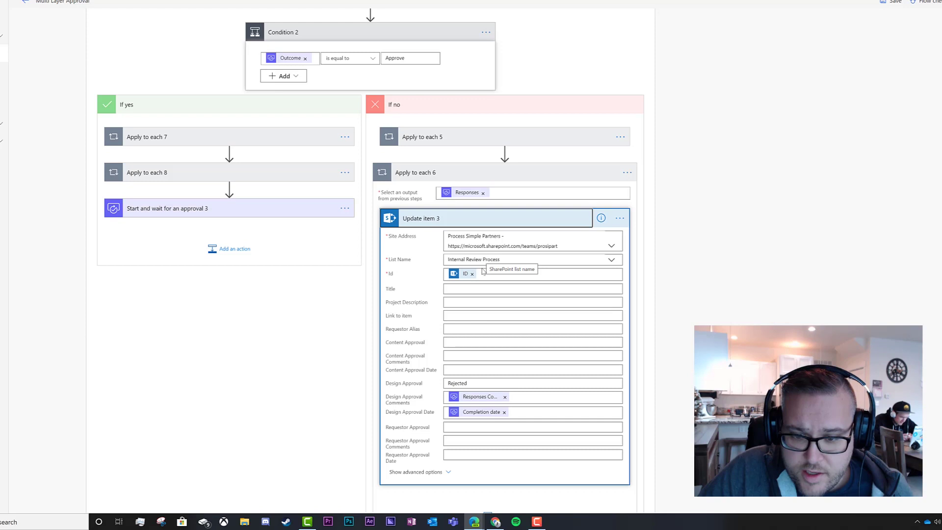
left_click(428, 222)
left_click(423, 269)
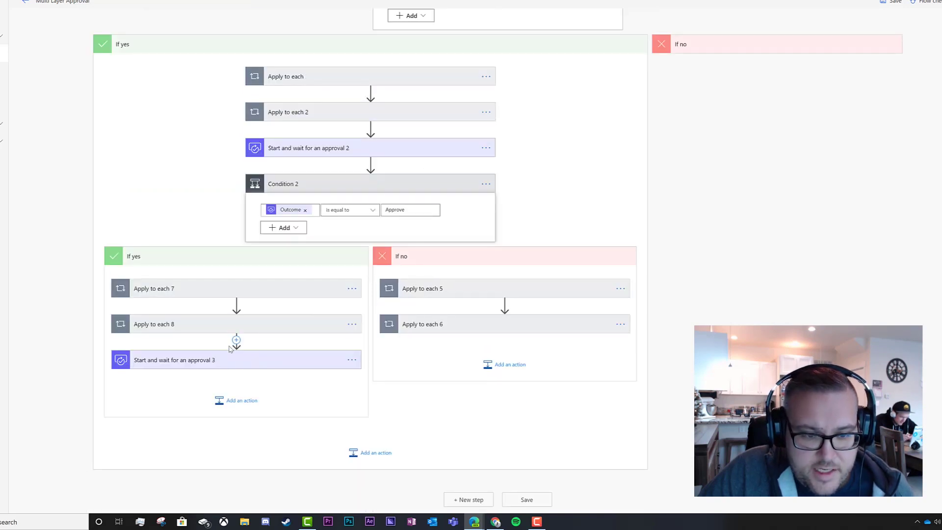
Retitle the third approval step to 'Final Approval Request'.
left_click(241, 363)
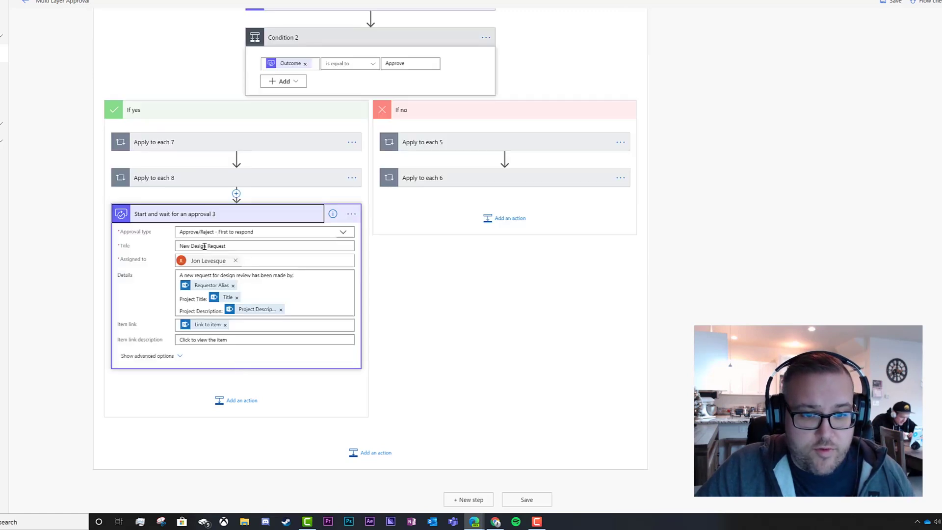
double_click(200, 245)
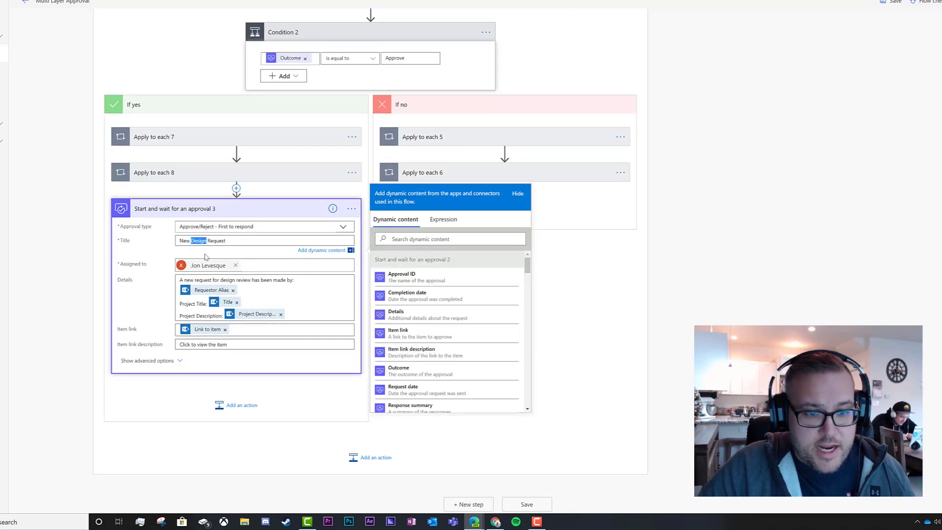
type("F")
key("BackSpace")
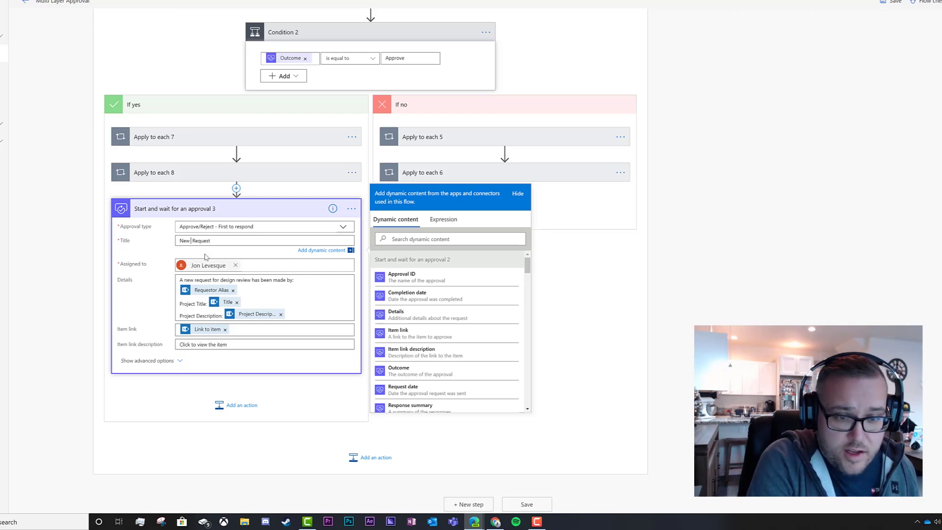
key("BackSpace")
key("BackSpace")
key("BackSpace")
type("Final A")
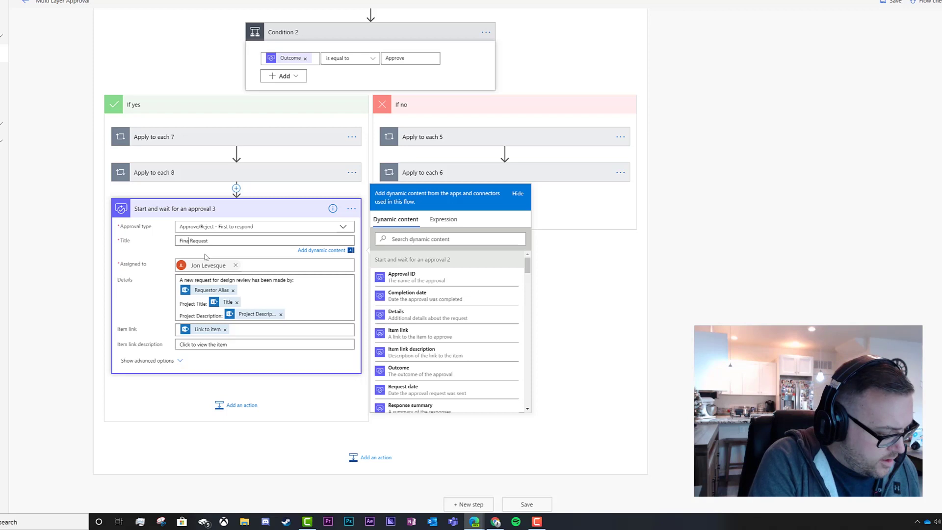
type("pproval")
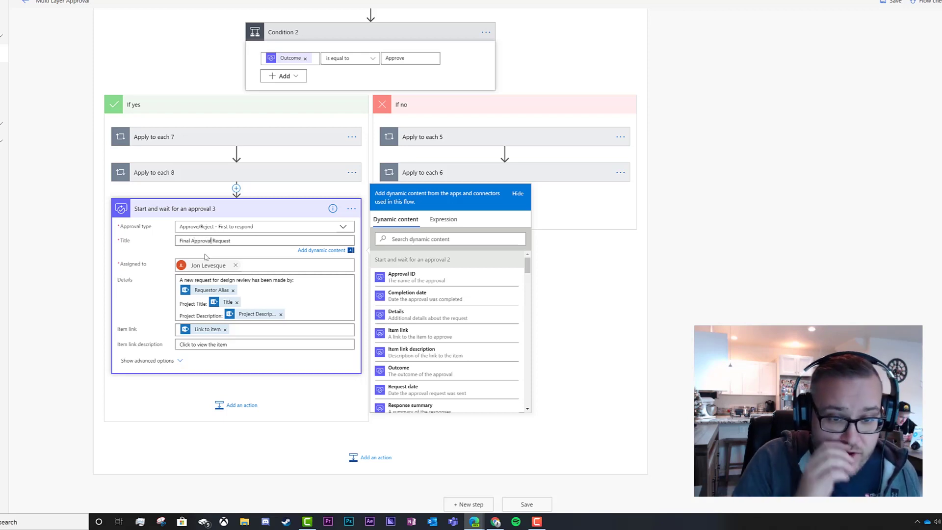
Change its details to read 'A new request for final approval has been made by:'.
double_click(234, 281)
key("BackSpace")
type("final approval")
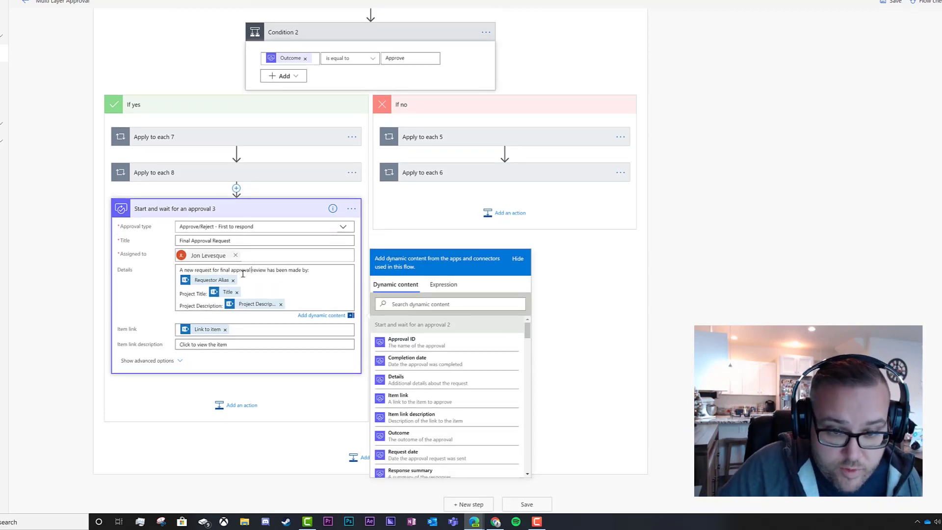
left_click_drag(266, 270, 254, 270)
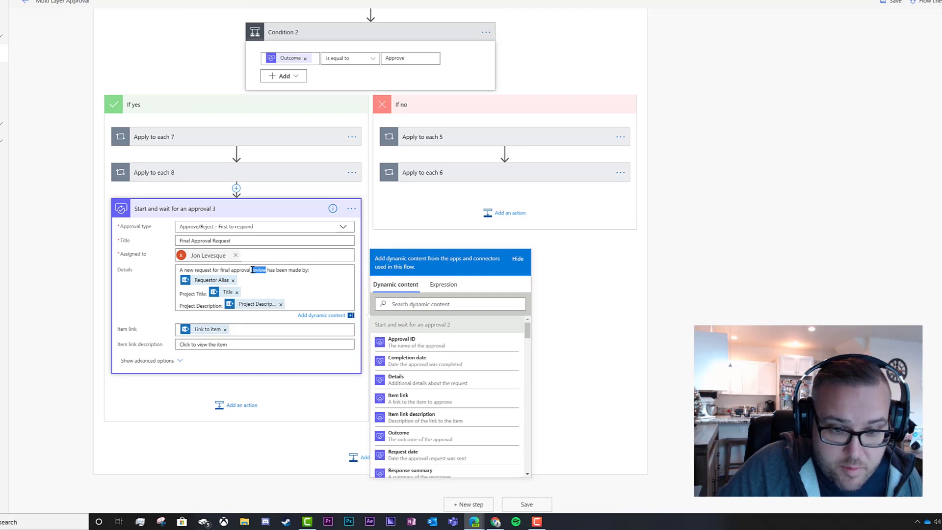
key("BackSpace")
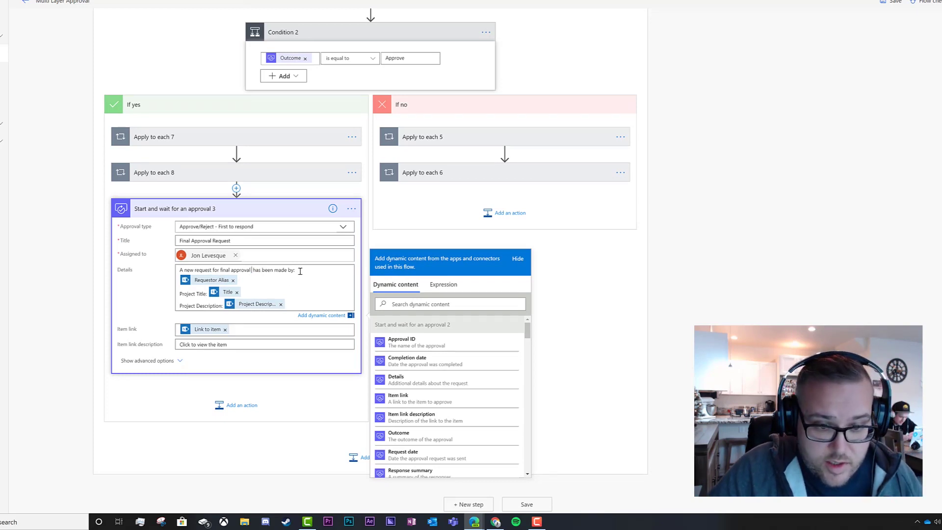
left_click(300, 304)
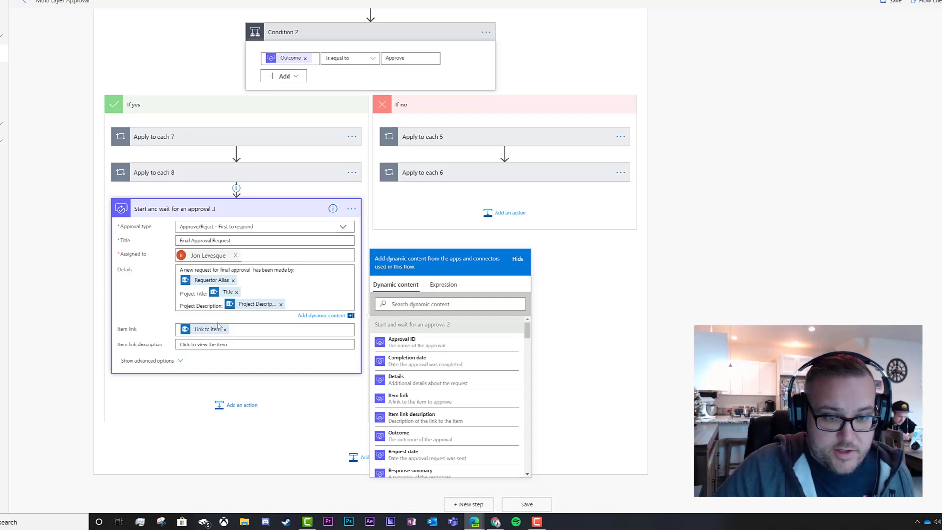
Copy Condition 2 and paste it as Condition 3 after the third approval.
left_click(277, 213)
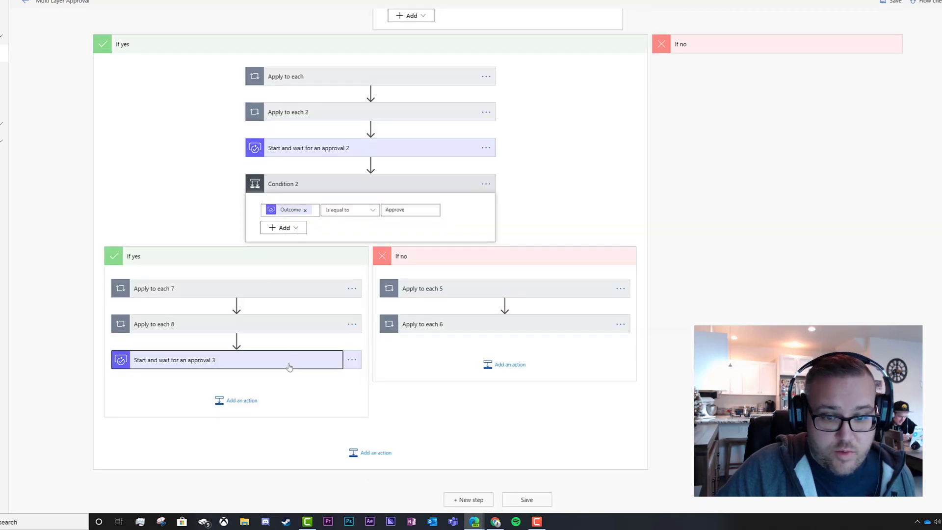
left_click(486, 185)
left_click(486, 185)
left_click(486, 185)
left_click(518, 183)
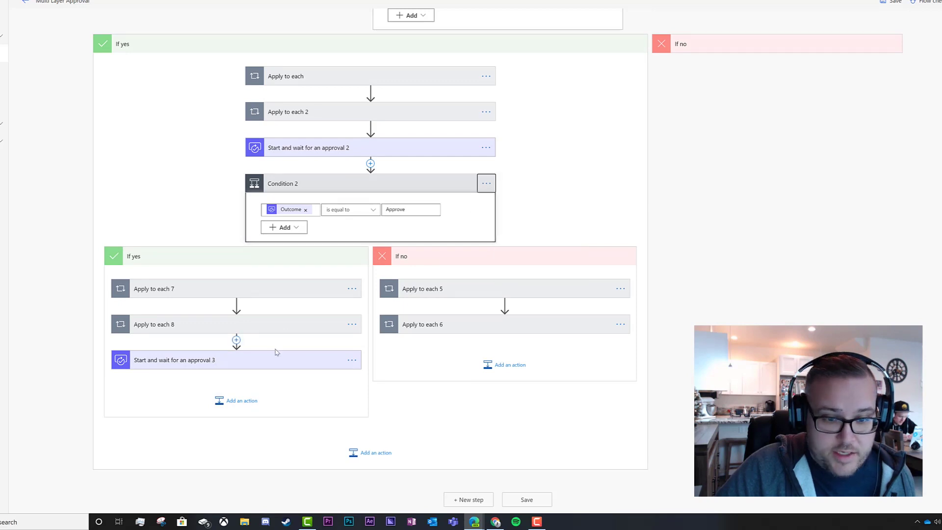
left_click(238, 400)
left_click(289, 283)
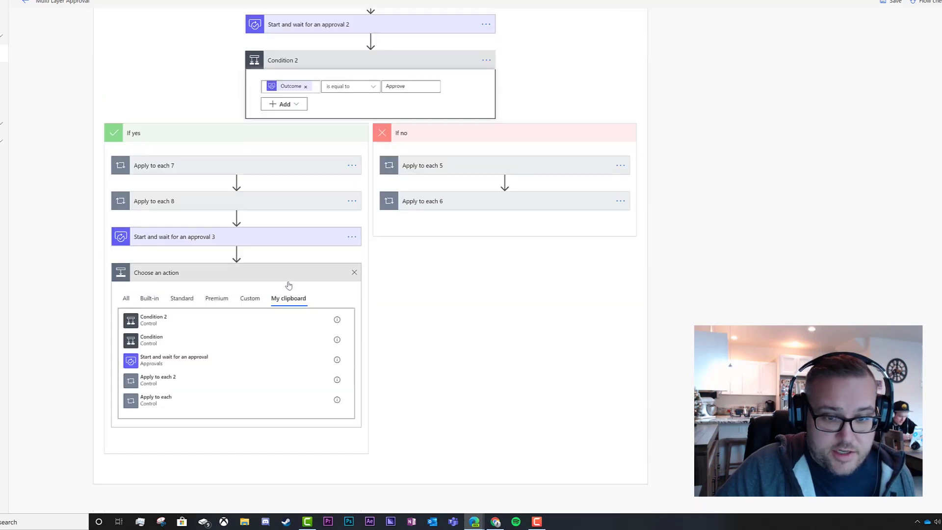
left_click(172, 323)
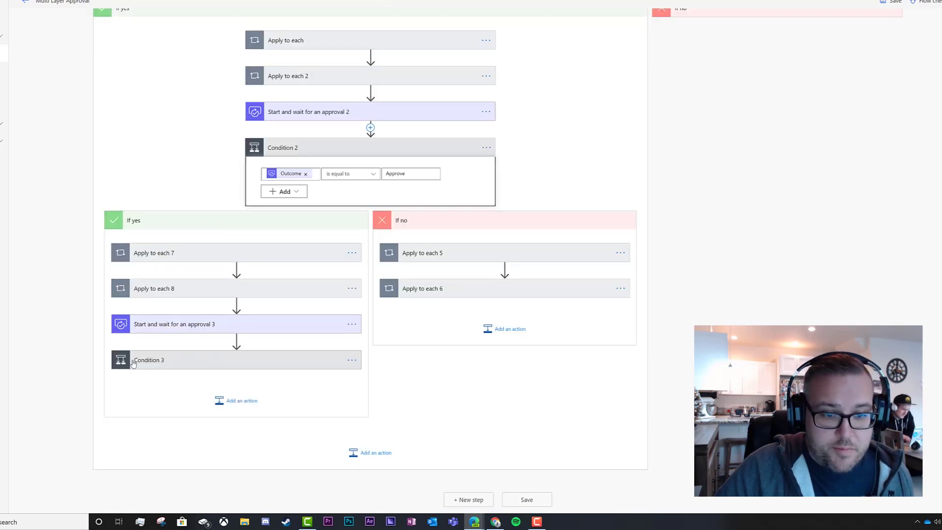
left_click(185, 365)
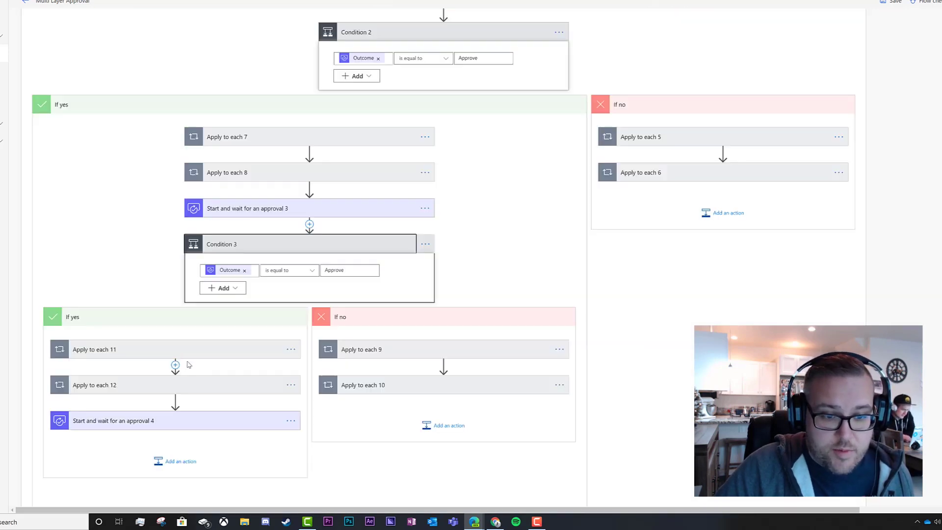
Delete the nested Start and wait for an approval 4 step from Condition 3.
left_click(291, 423)
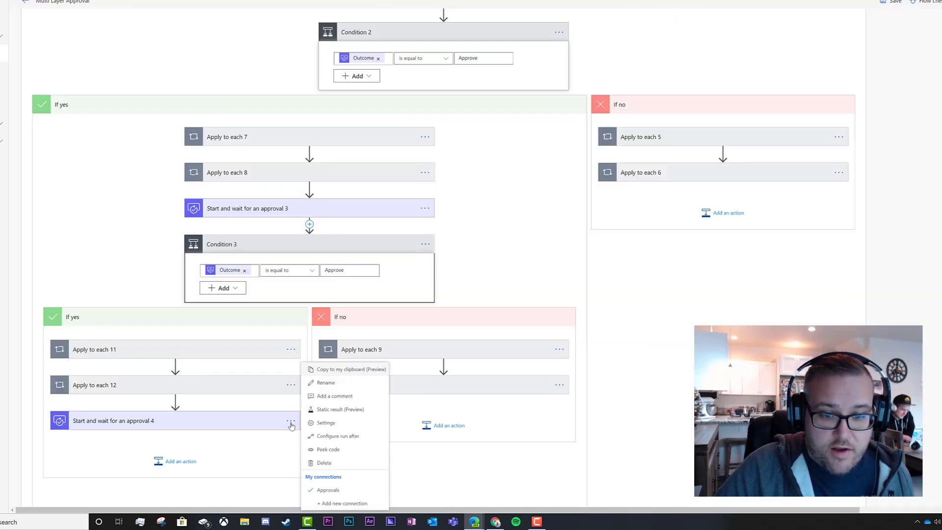
left_click(324, 462)
left_click(462, 264)
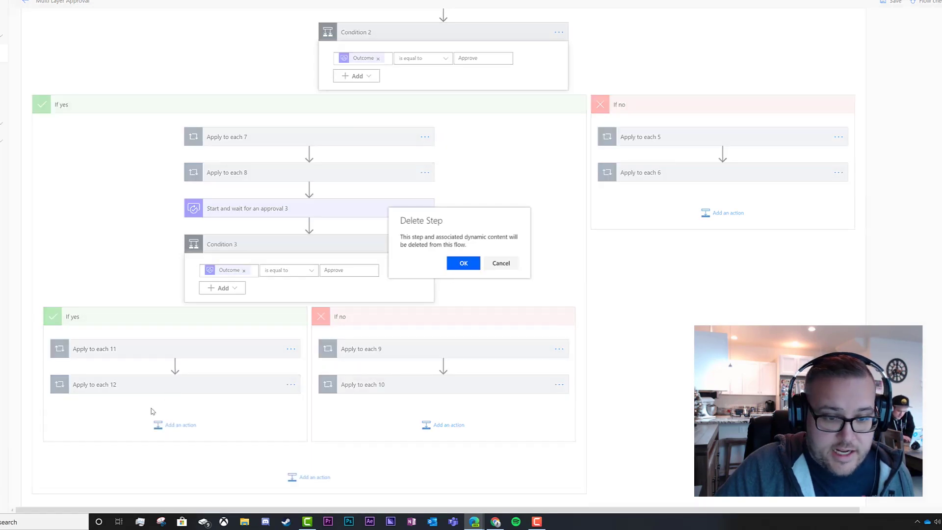
scroll(444, 289, "up", 5)
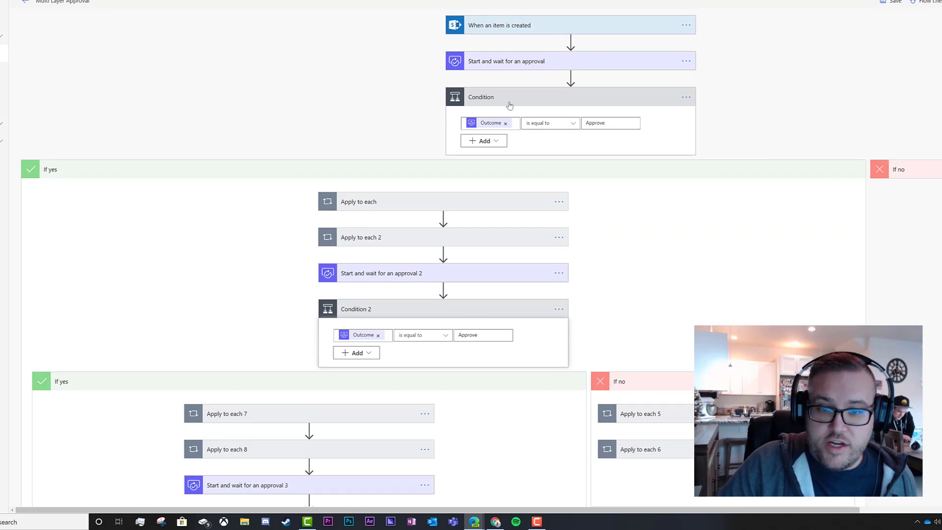
scroll(512, 98, "down", 3)
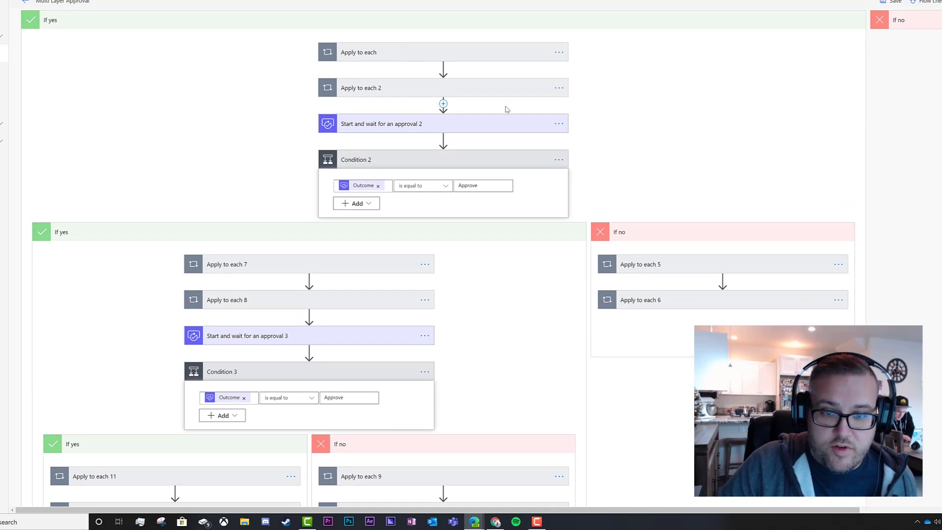
scroll(444, 104, "down", 3)
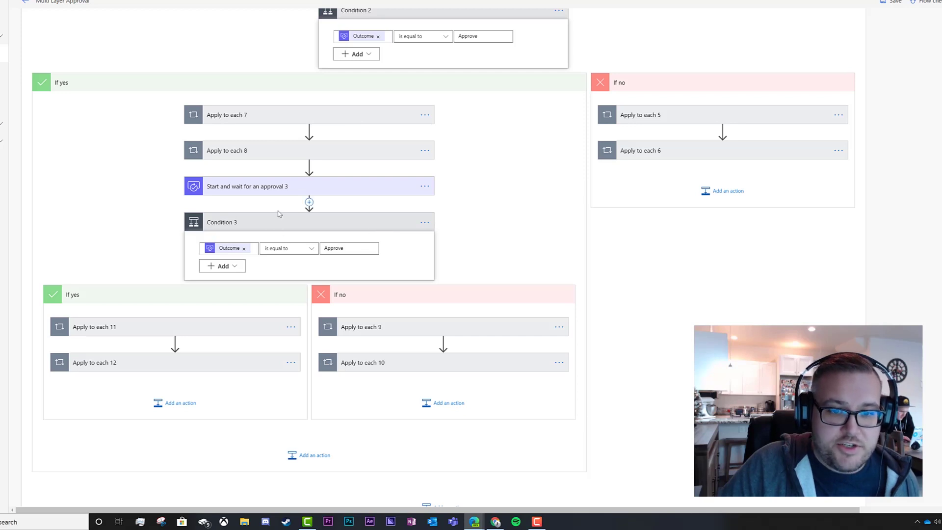
scroll(309, 204, "down", 1)
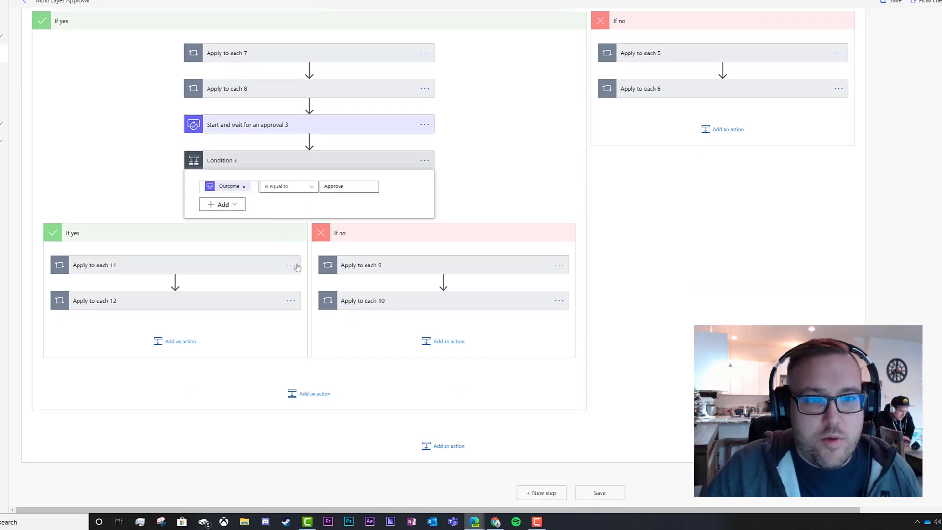
Change Send an email (V2) 6's subject to say it has achieved final approval and is ready to share!
left_click(152, 272)
left_click(156, 315)
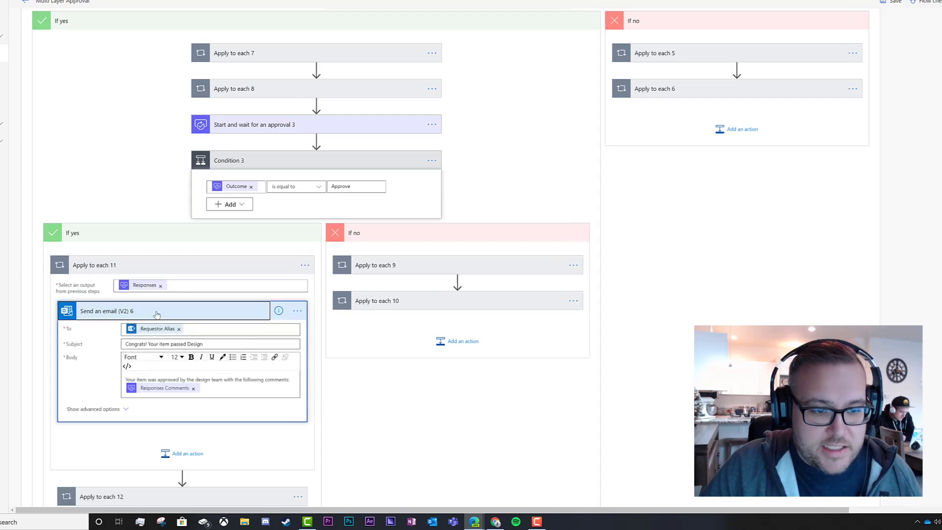
left_click(208, 344)
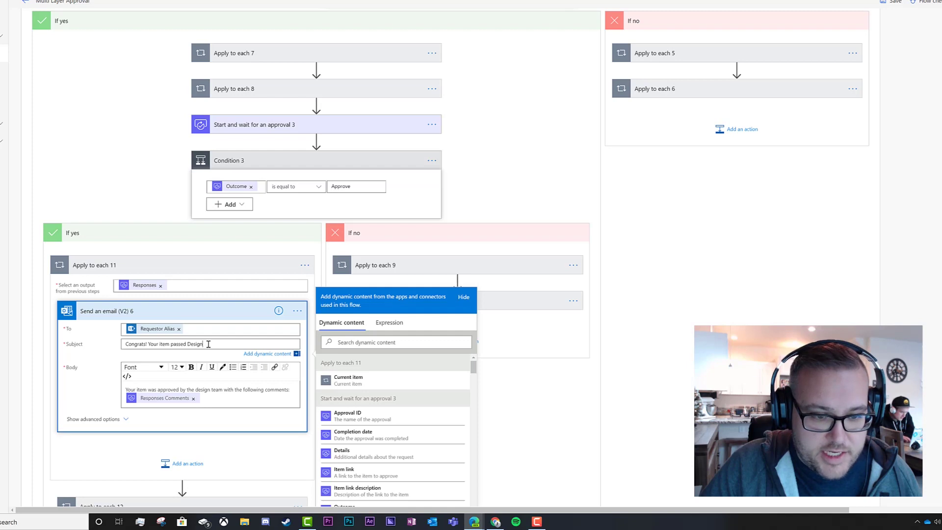
left_click_drag(210, 344, 176, 343)
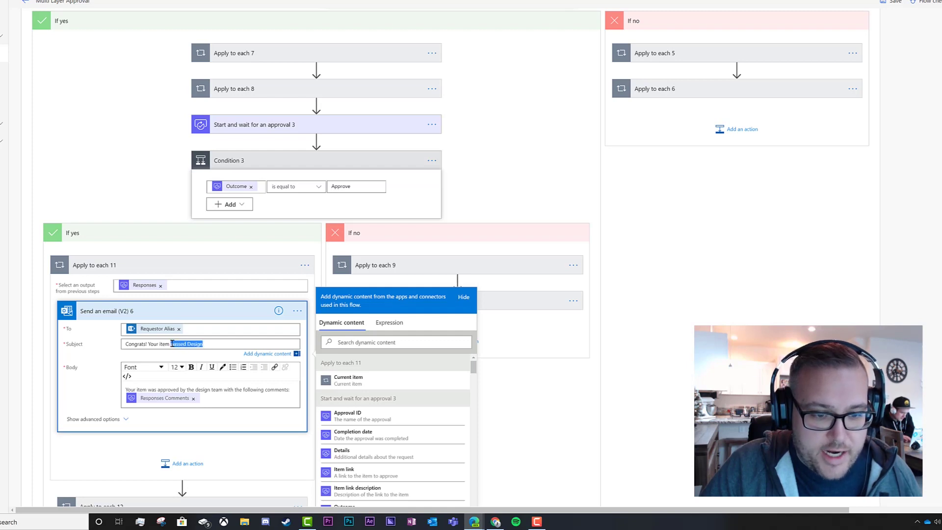
type("has")
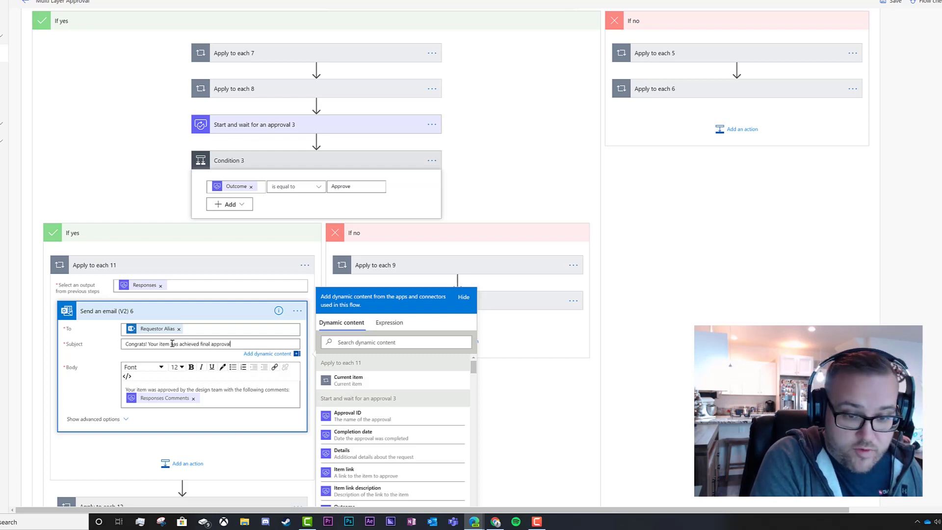
type("achieved final approval and is ready to share!")
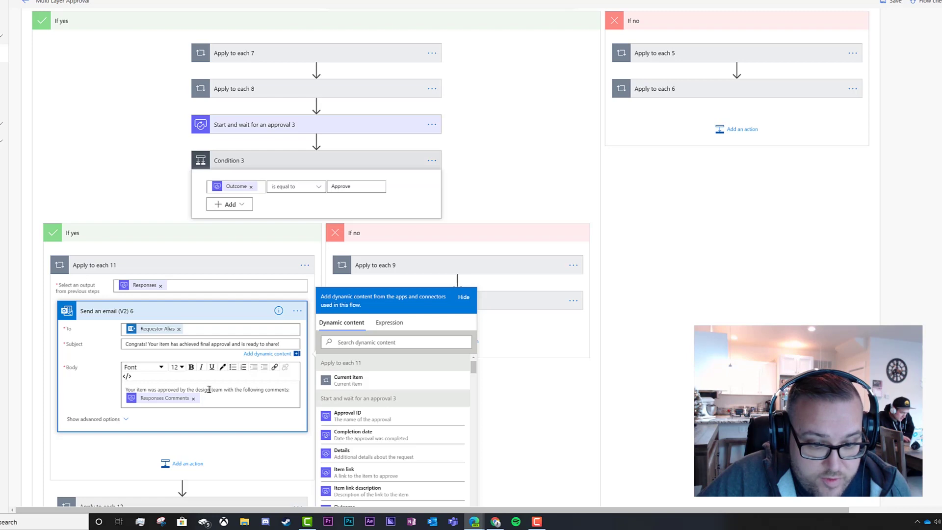
Replace 'design team' with 'final approver' in that email's body.
left_click(209, 389)
left_click_drag(199, 389, 197, 379)
left_click(211, 379)
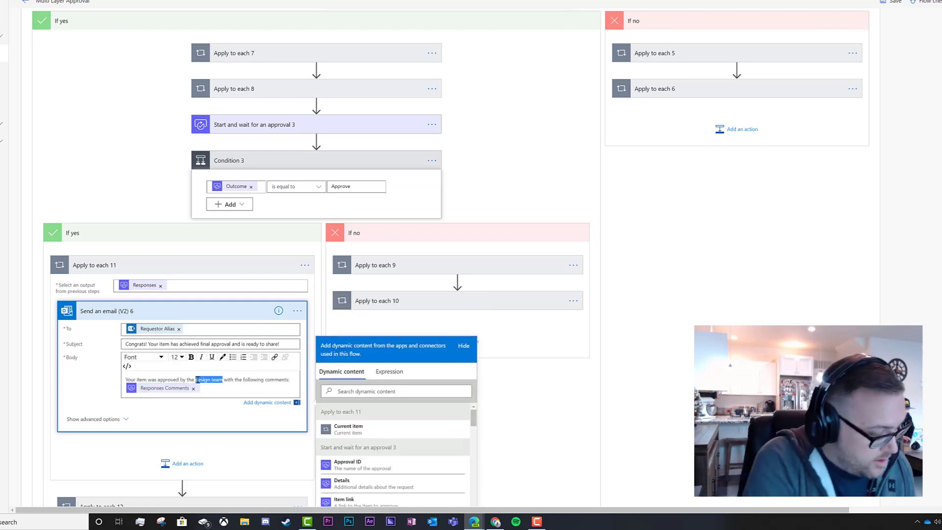
type("final approver")
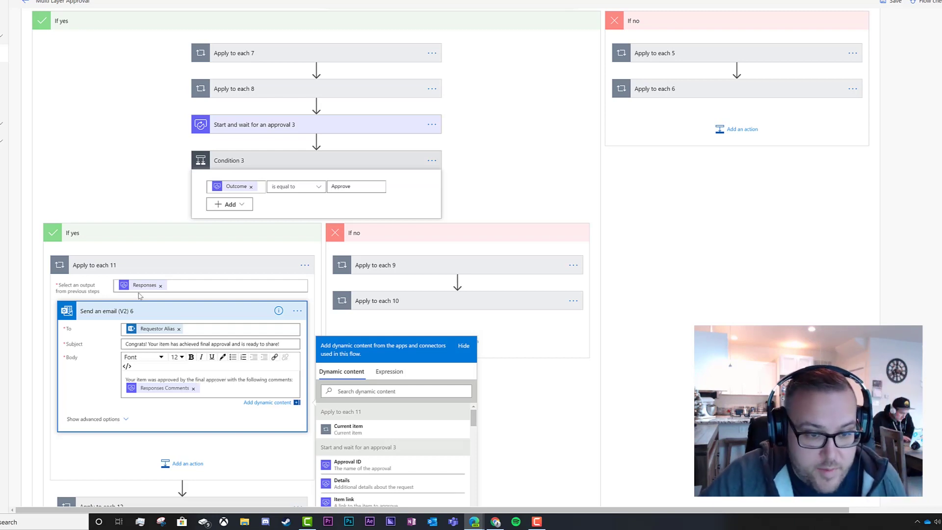
left_click(143, 312)
left_click(176, 398)
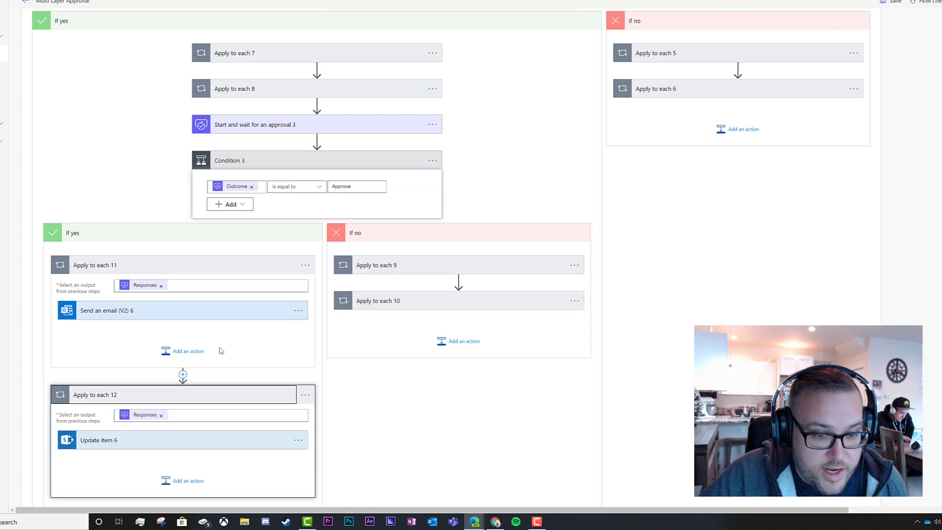
In Update item 6, move Approved from Design Approval to Requestor Approval.
scroll(167, 294, "down", 4)
left_click(221, 254)
scroll(222, 254, "down", 5)
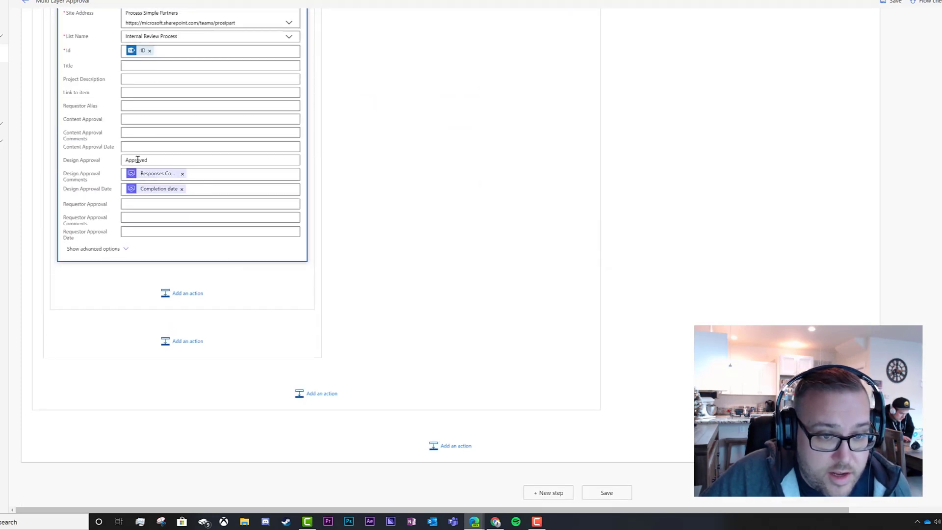
left_click_drag(150, 162, 112, 159)
key("ctrl+c")
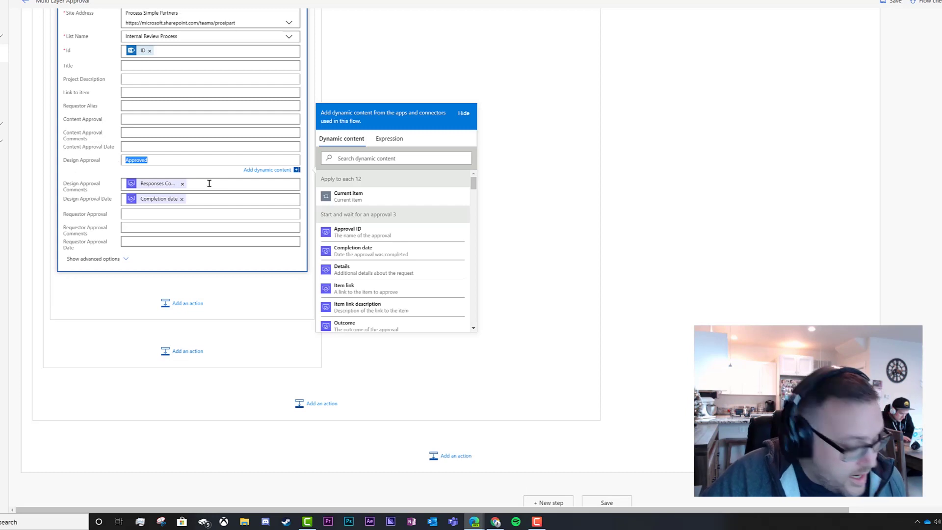
key("BackSpace")
left_click(156, 213)
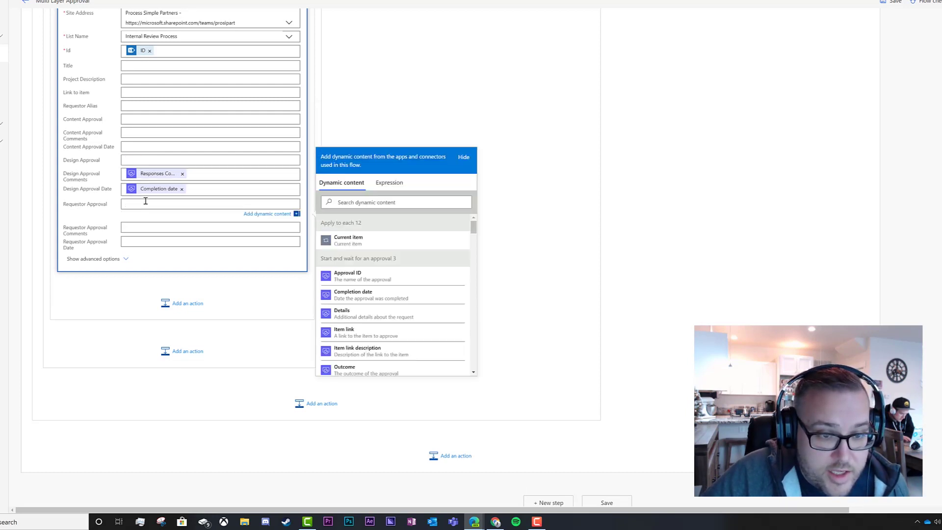
key("ctrl+v")
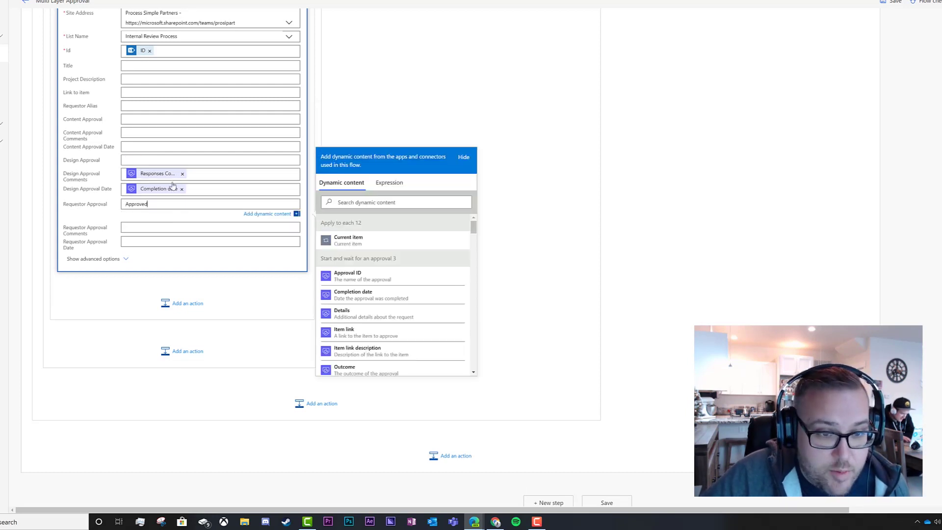
Move the response comments and Completion date tokens into Requestor Approval Comments and Date.
left_click(162, 174)
key("BackSpace")
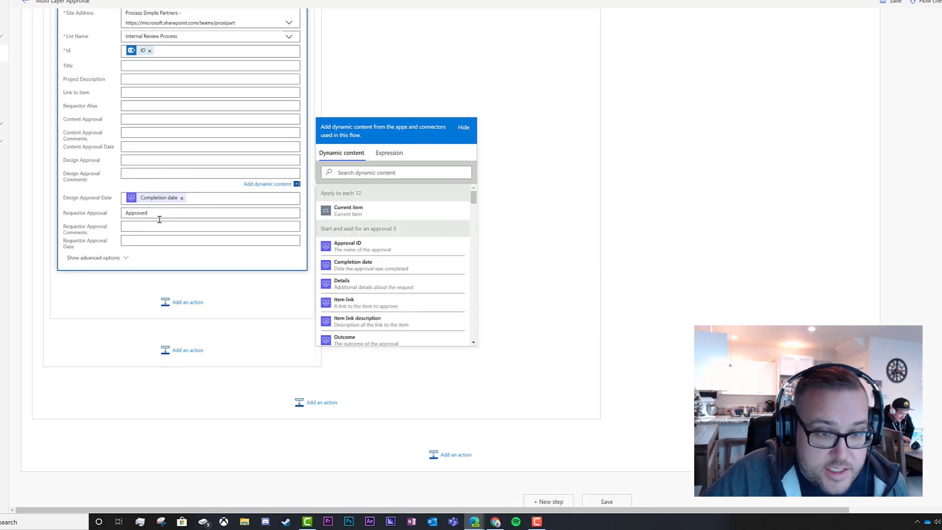
left_click(156, 226)
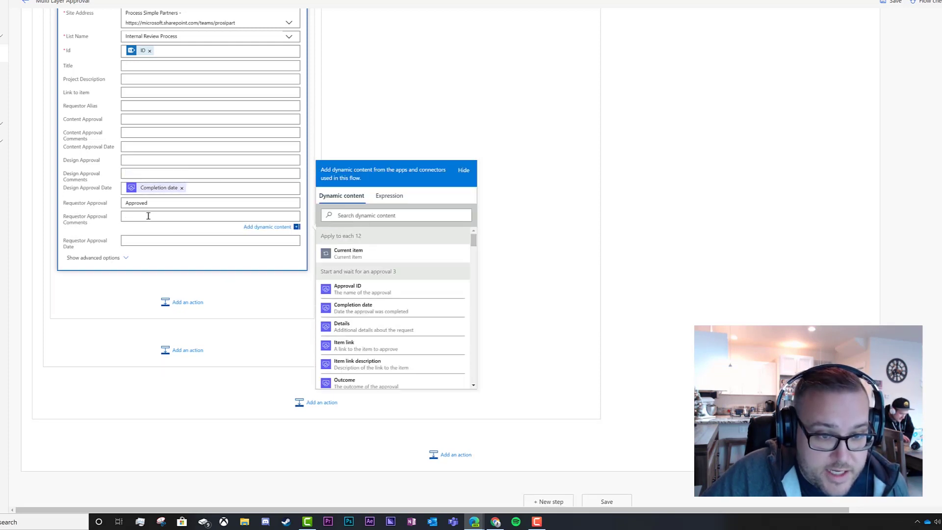
key("ctrl+v")
left_click(161, 190)
key("BackSpace")
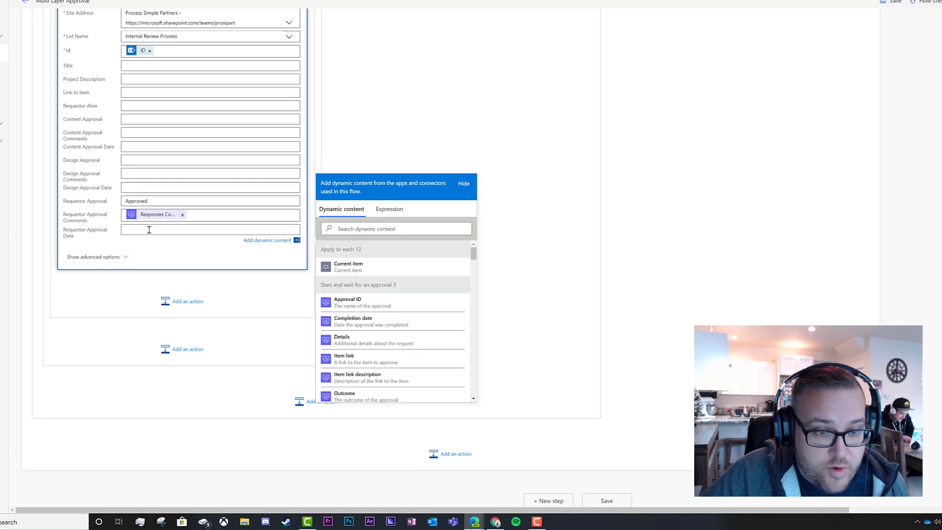
key("ctrl+v")
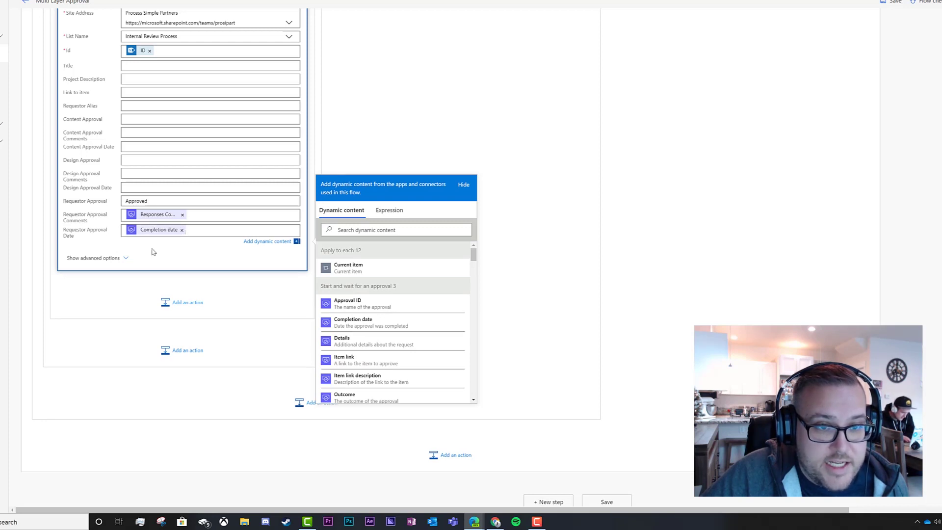
scroll(326, 231, "up", 6)
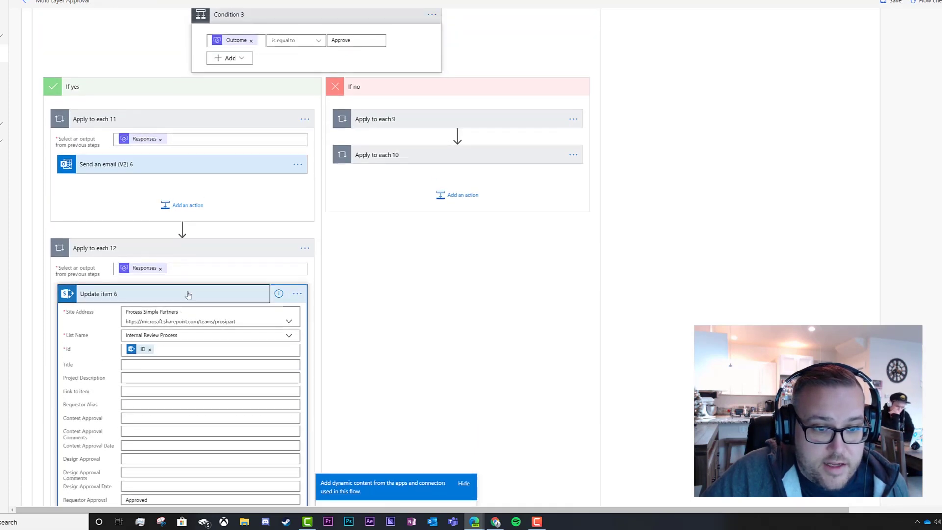
Change the rejection email subject to 'Sorry! Your item did not pass final approval'.
left_click(188, 293)
left_click(202, 254)
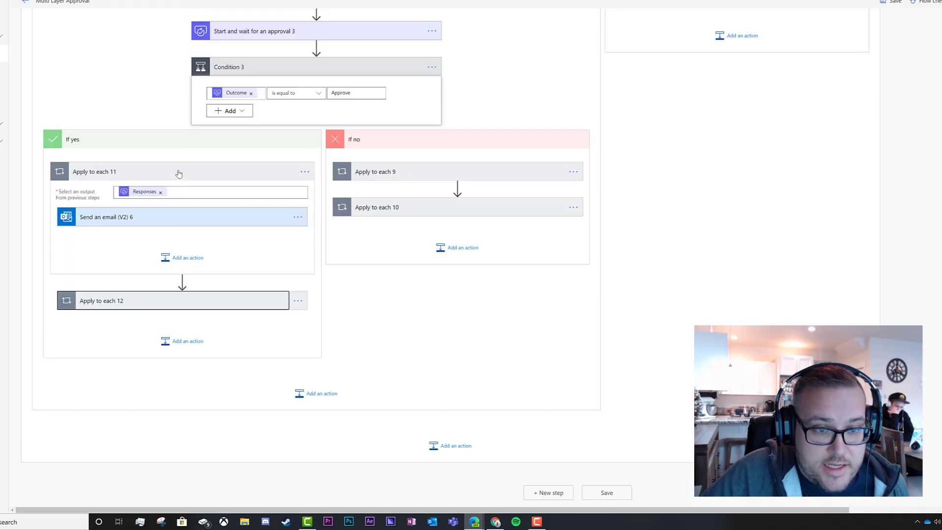
left_click(179, 175)
left_click(397, 265)
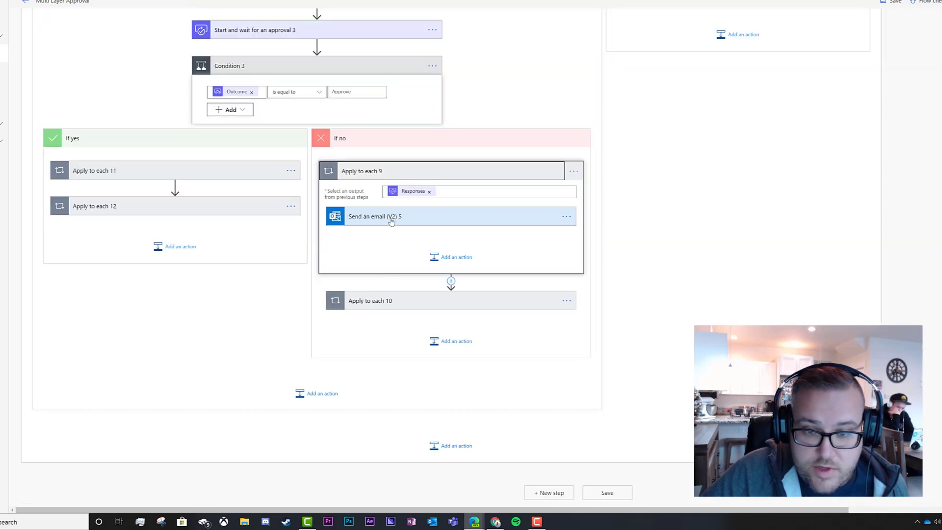
left_click(390, 217)
left_click(481, 197)
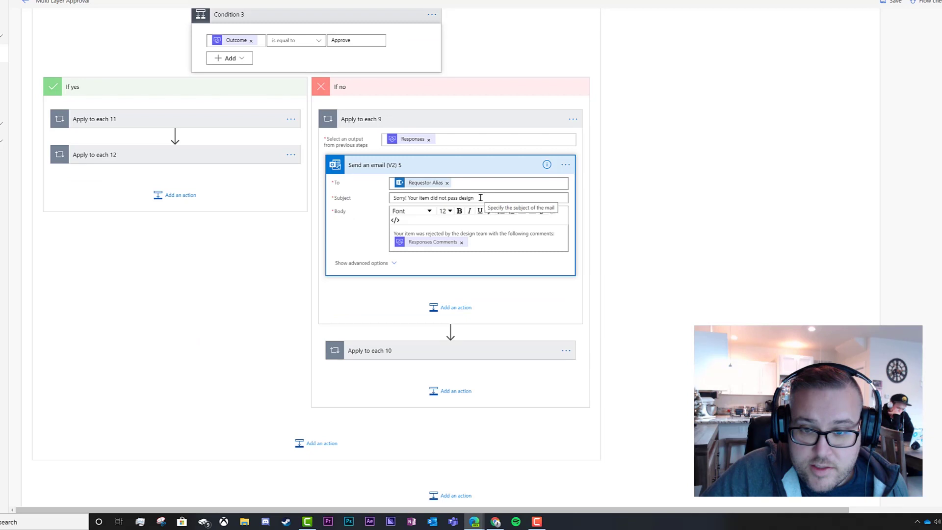
left_click_drag(481, 197, 463, 198)
key("BackSpace")
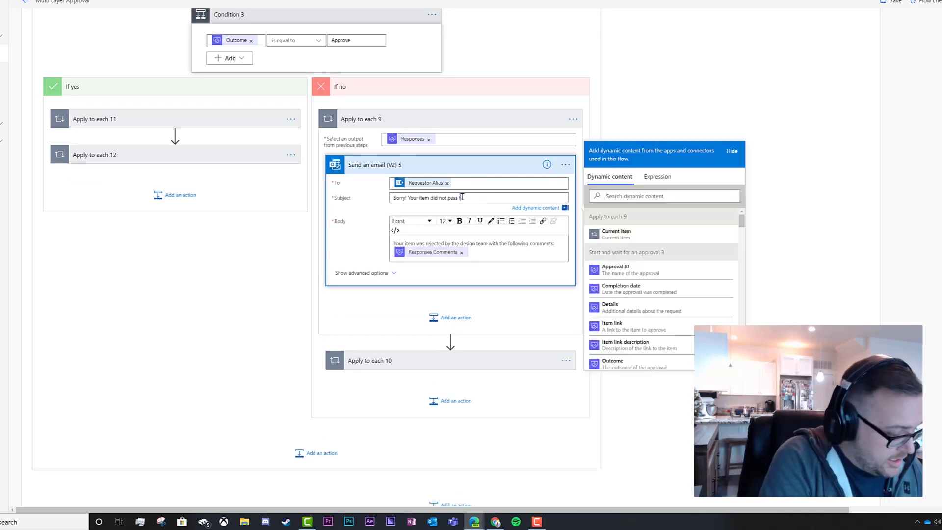
type("final approval")
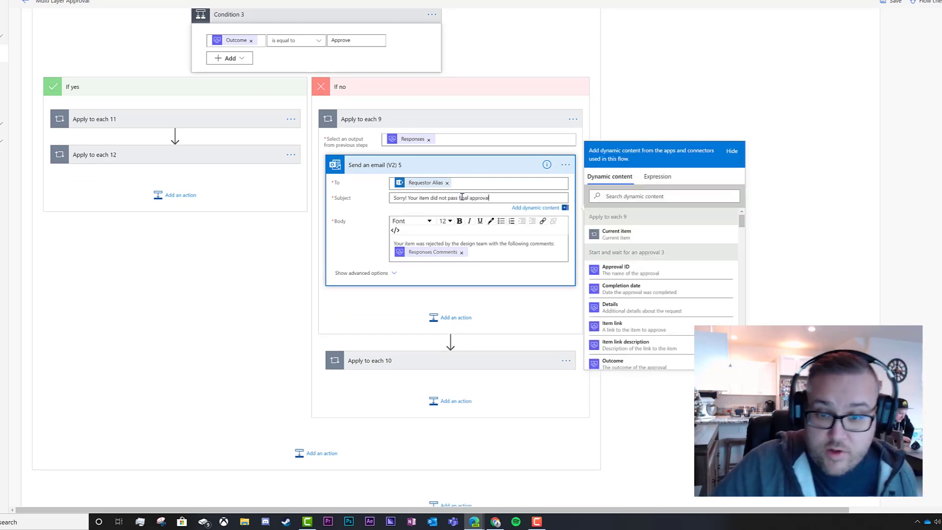
Replace 'design team' with 'final approver' in the rejection email body.
left_click_drag(475, 244, 460, 233)
double_click(461, 234)
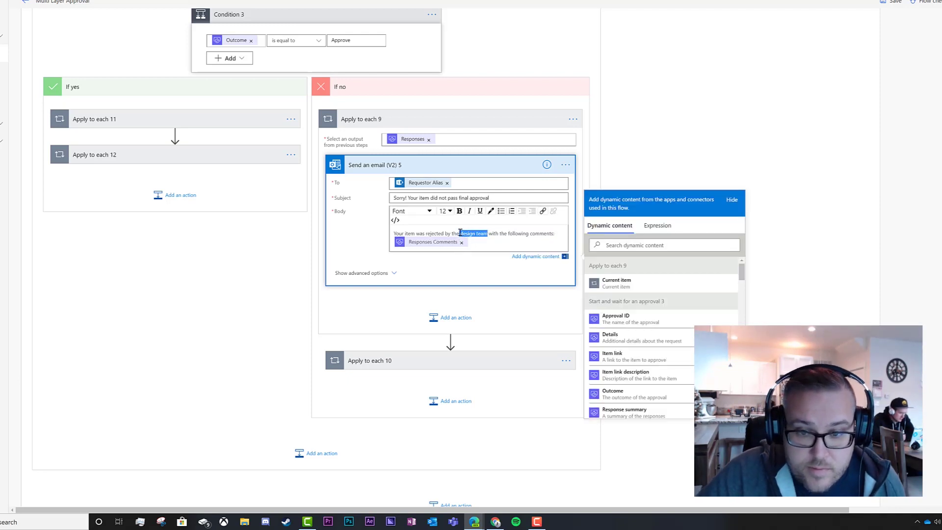
type("final")
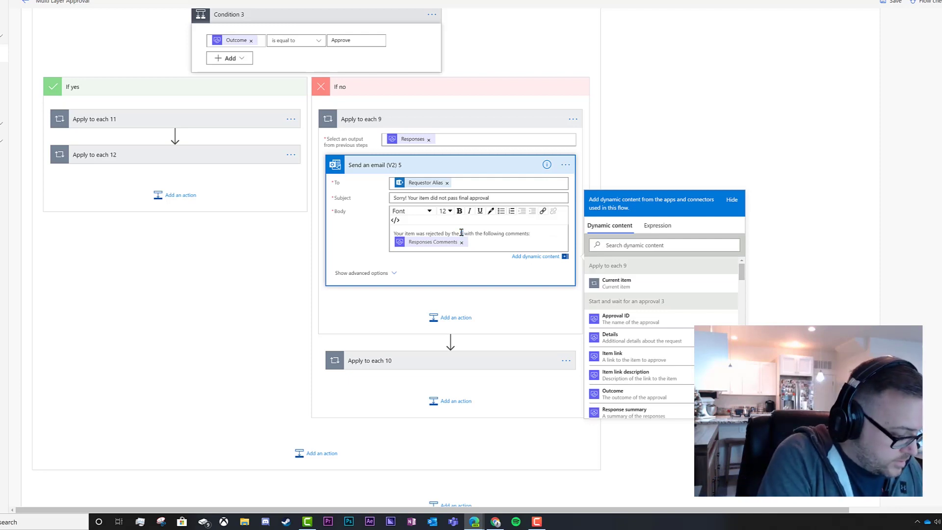
type(" approver")
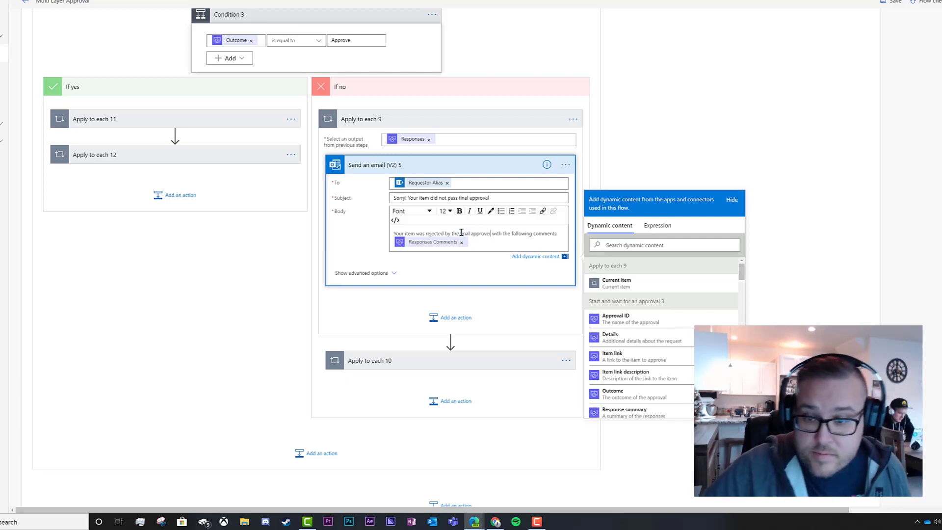
left_click(448, 167)
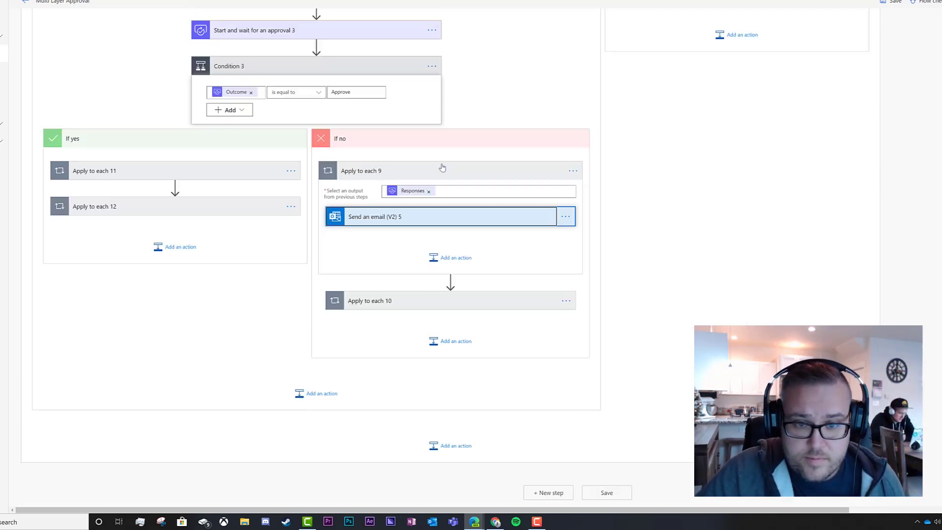
left_click(415, 301)
In Update item 5, move Rejected from Design Approval to Requestor Approval.
left_click(416, 297)
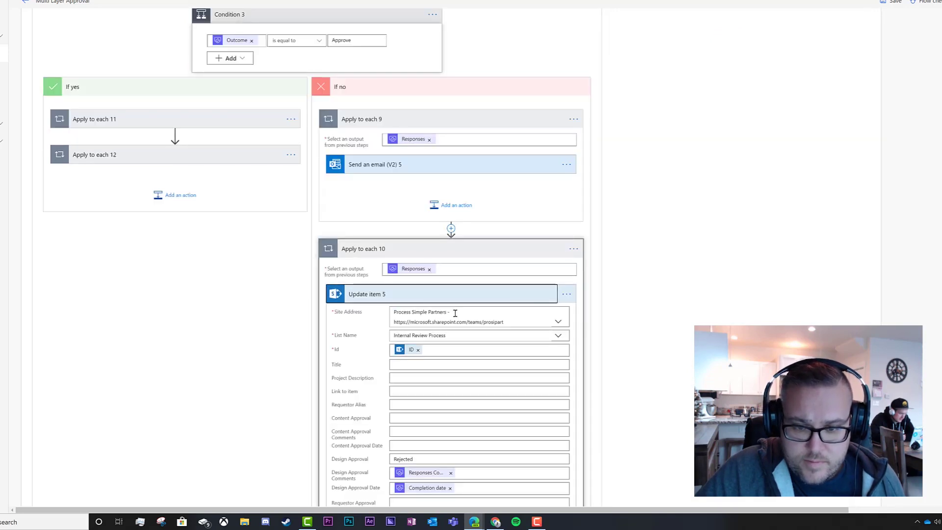
scroll(470, 388, "down", 6)
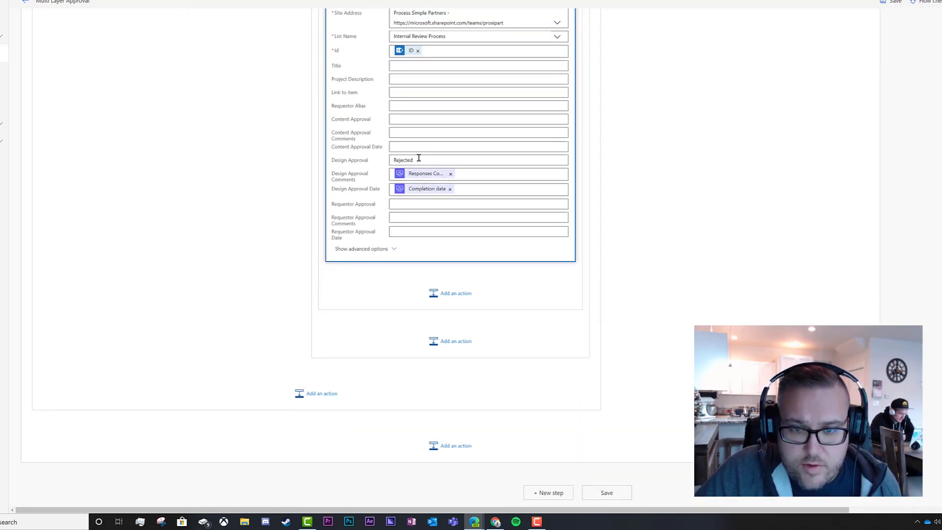
left_click_drag(419, 160, 390, 160)
key("ctrl+c")
key("BackSpace")
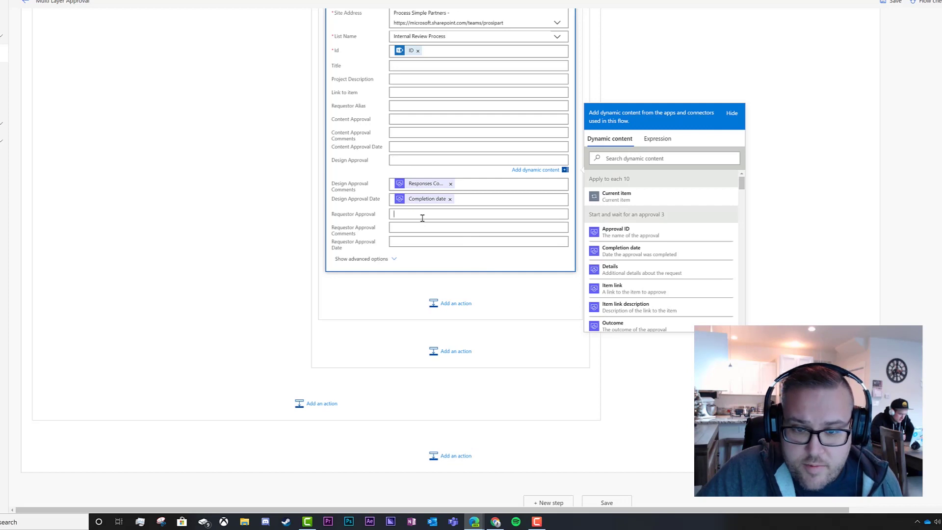
left_click(411, 205)
key("ctrl+v")
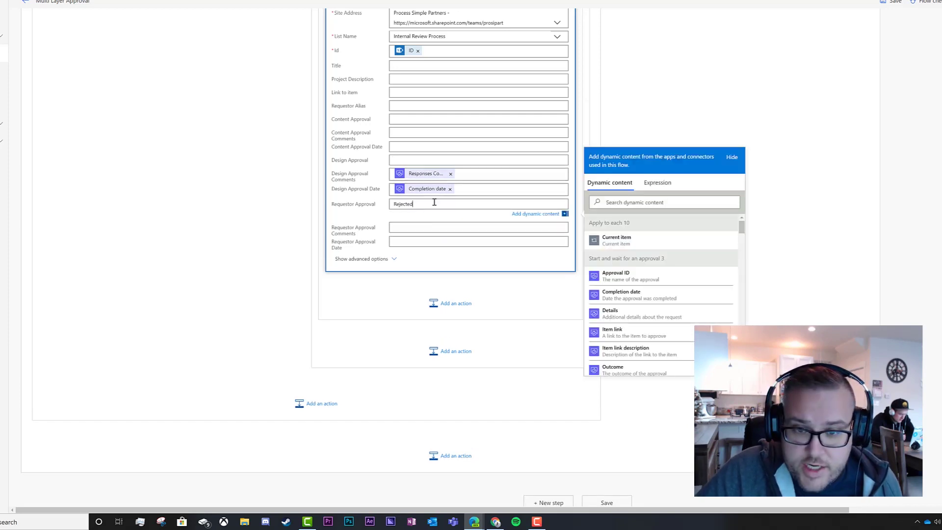
Move the response comments and Completion date tokens into Requestor Approval Comments and Date.
left_click(425, 180)
key("BackSpace")
left_click(420, 227)
key("ctrl+v")
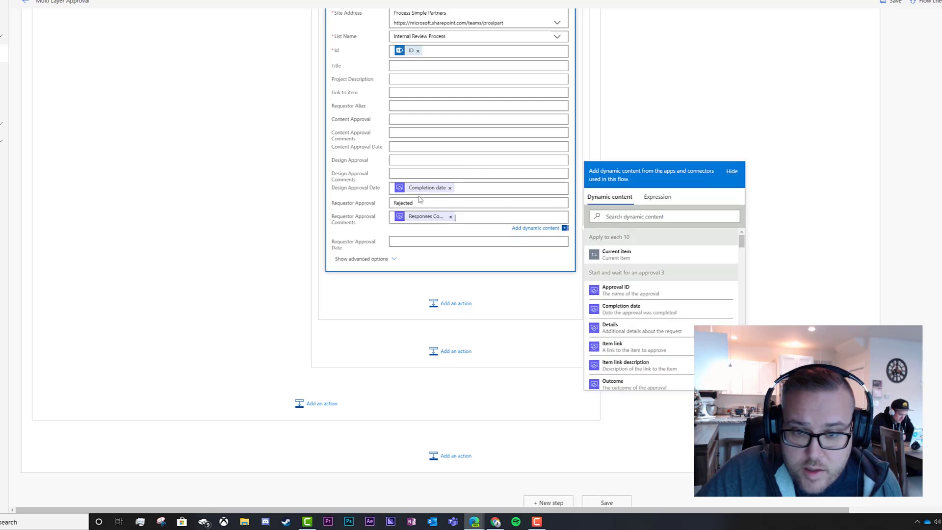
left_click(421, 188)
key("BackSpace")
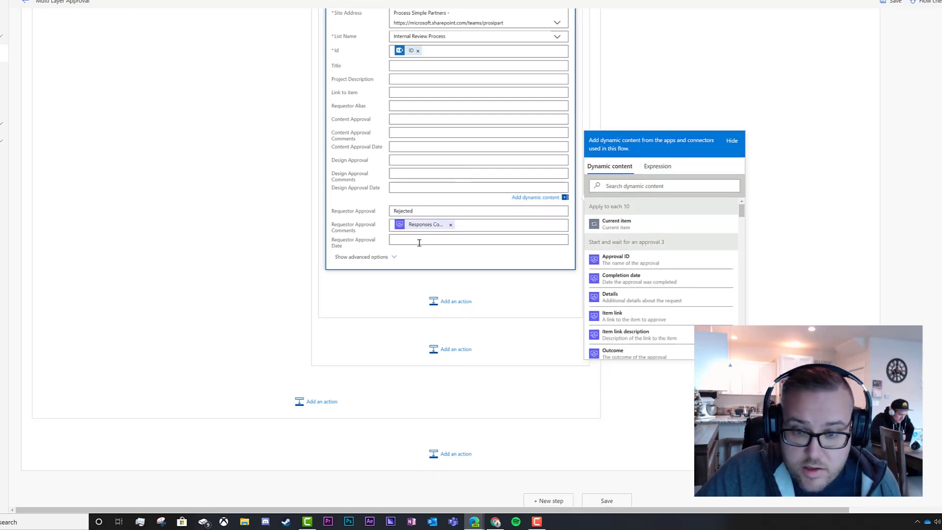
left_click(419, 240)
left_click(427, 237)
key("ctrl+v")
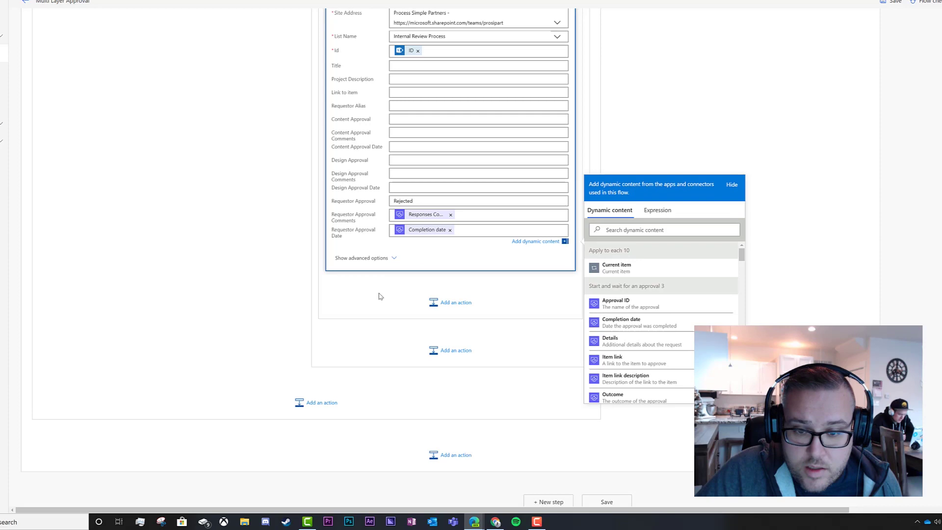
left_click(293, 277)
scroll(434, 270, "up", 9)
scroll(417, 221, "down", 6)
left_click(381, 104)
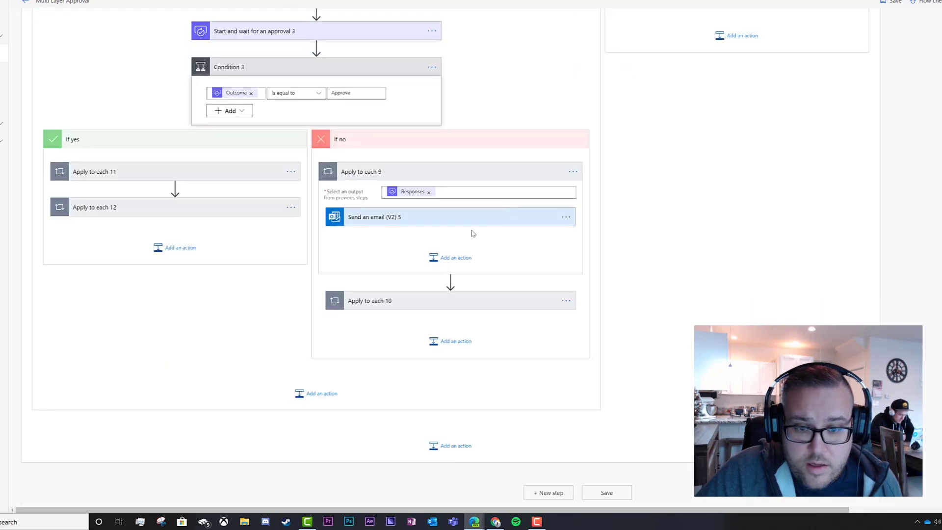
Collapse the Apply to each 9 loop and the approval steps after reviewing their settings.
left_click(381, 172)
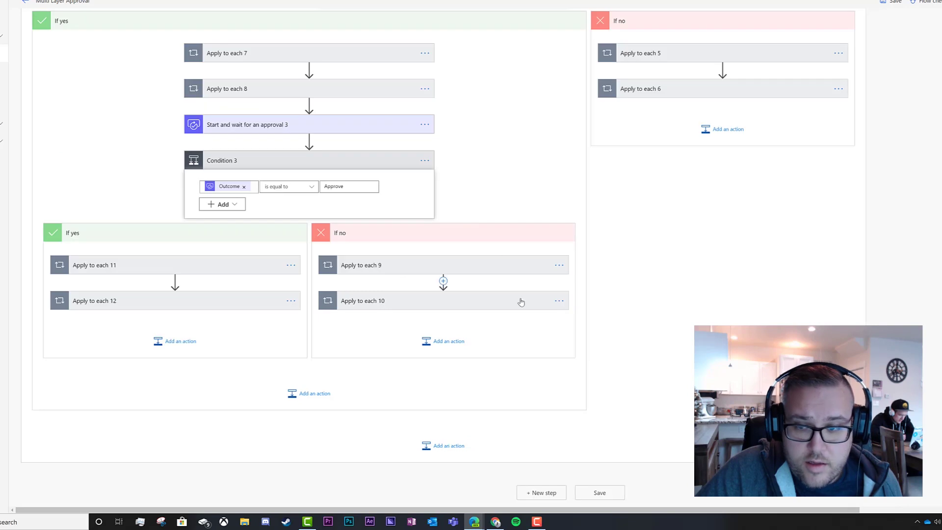
scroll(534, 301, "up", 7)
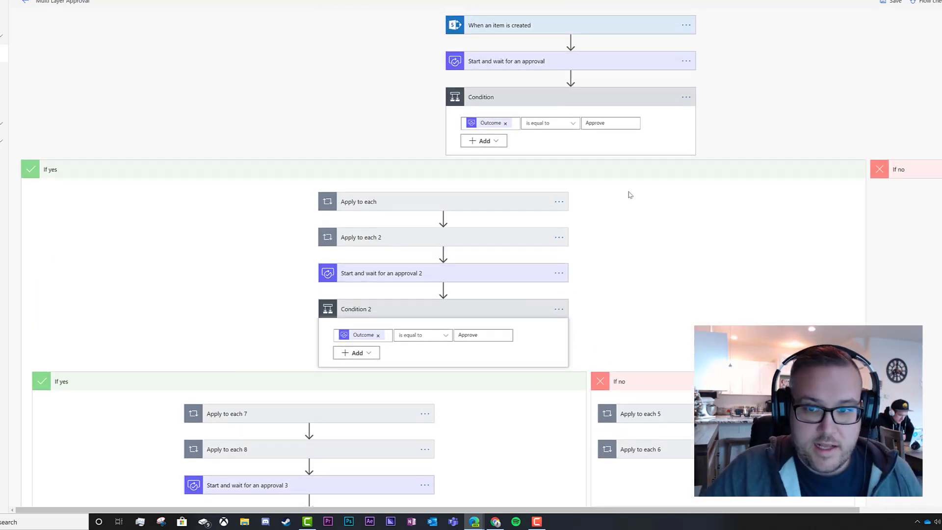
scroll(628, 194, "down", 3)
scroll(630, 195, "down", 3)
scroll(627, 194, "up", 6)
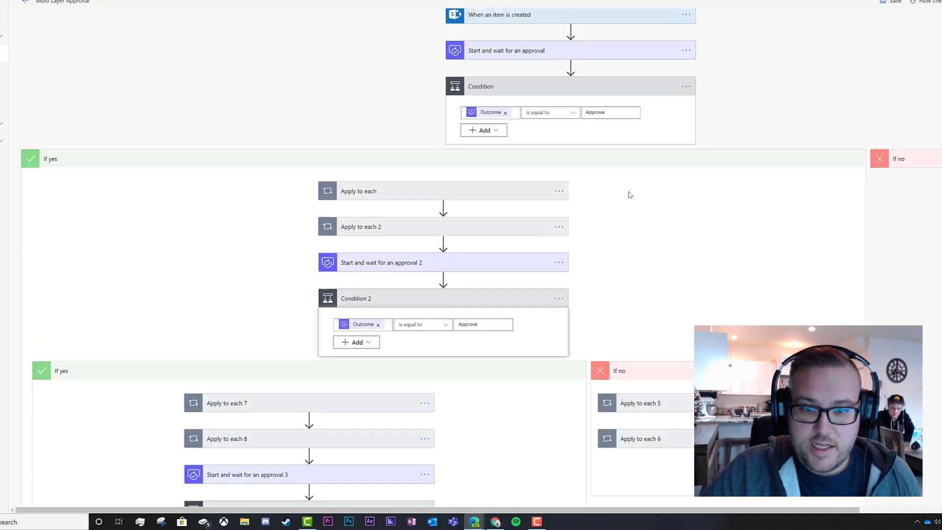
scroll(449, 274, "down", 6)
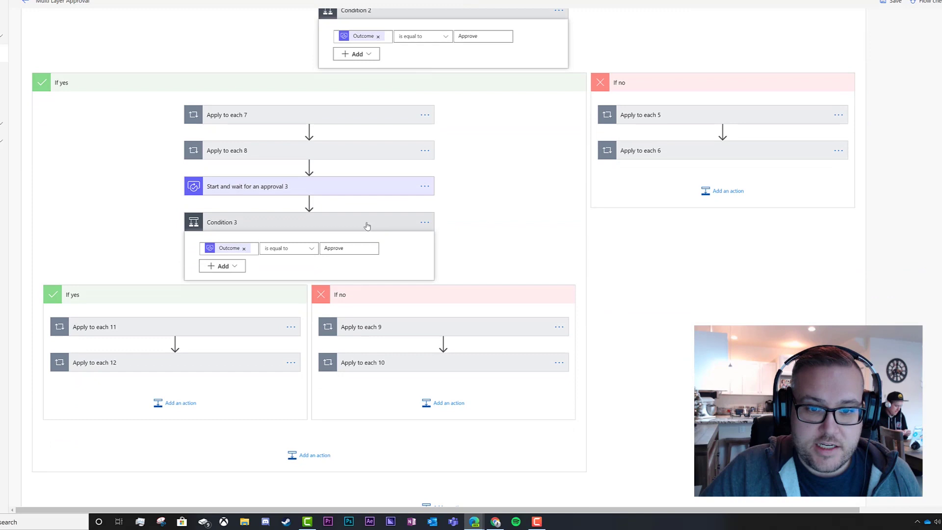
scroll(367, 226, "up", 6)
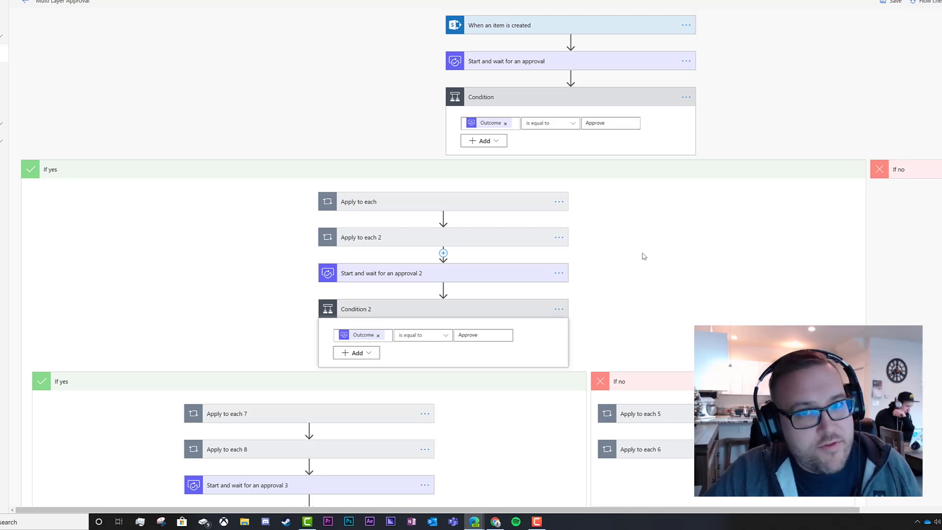
left_click(462, 277)
left_click(377, 275)
left_click(524, 64)
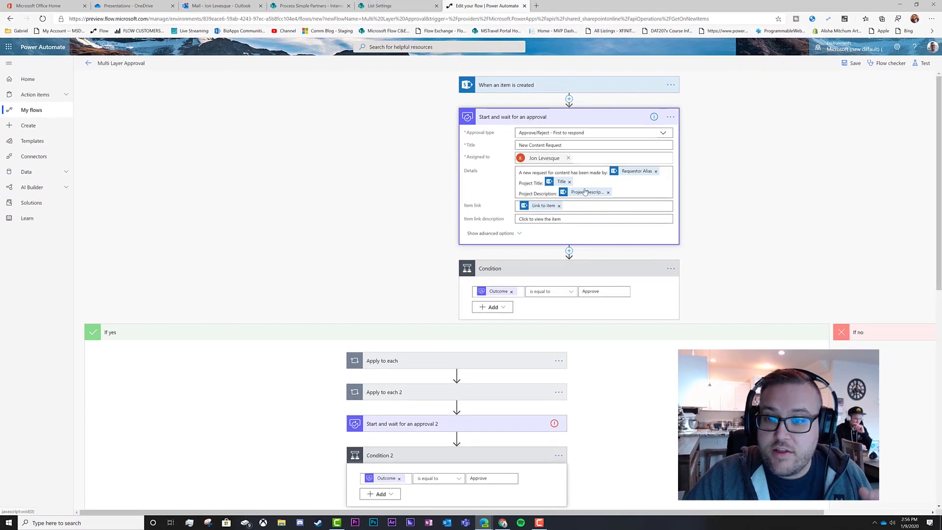
left_click(542, 118)
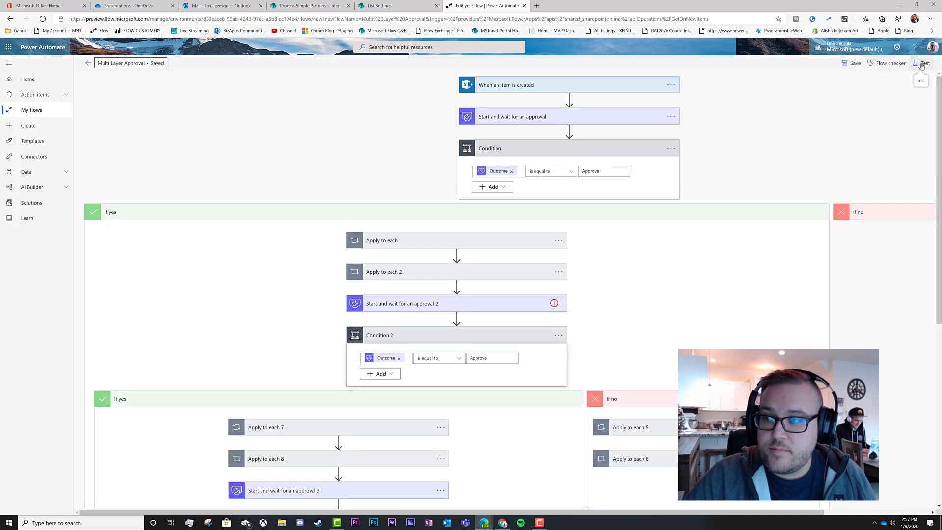
Start a flow test that waits for the trigger action to be performed manually.
left_click(921, 65)
left_click(827, 81)
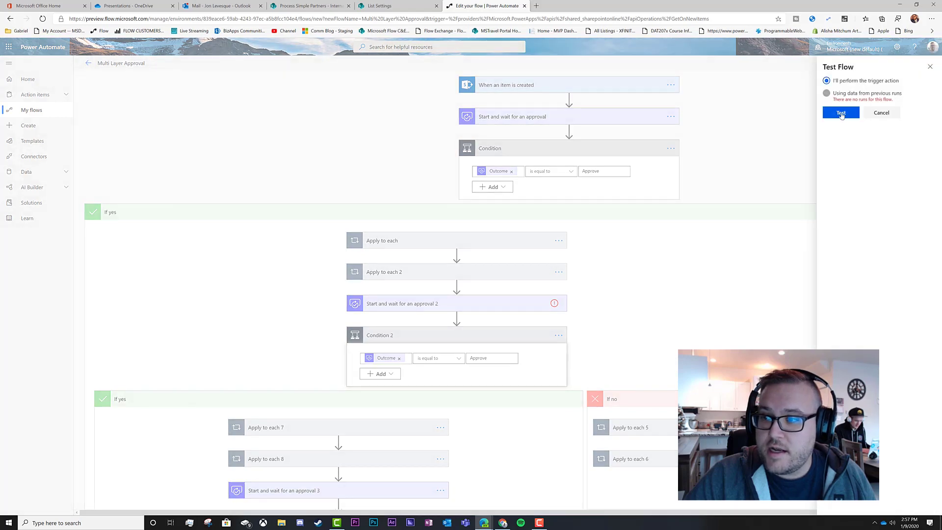
left_click(841, 112)
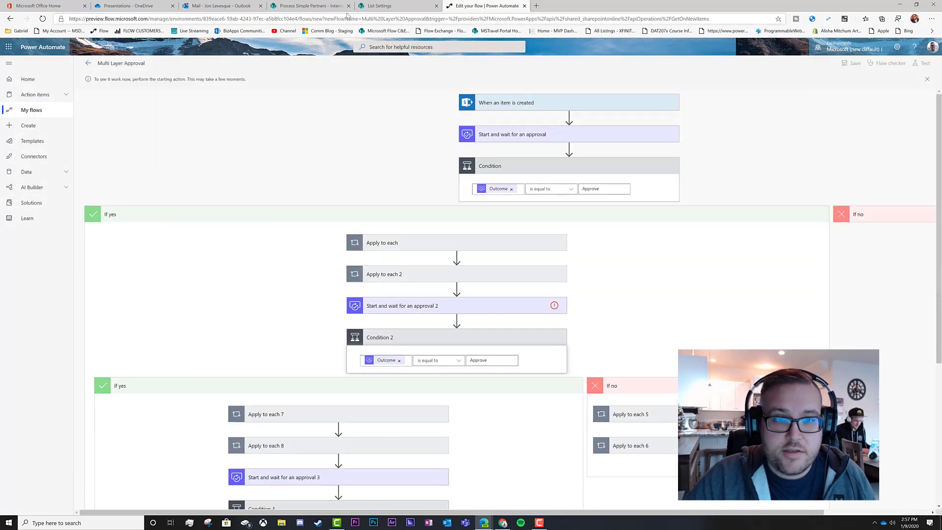
left_click(379, 6)
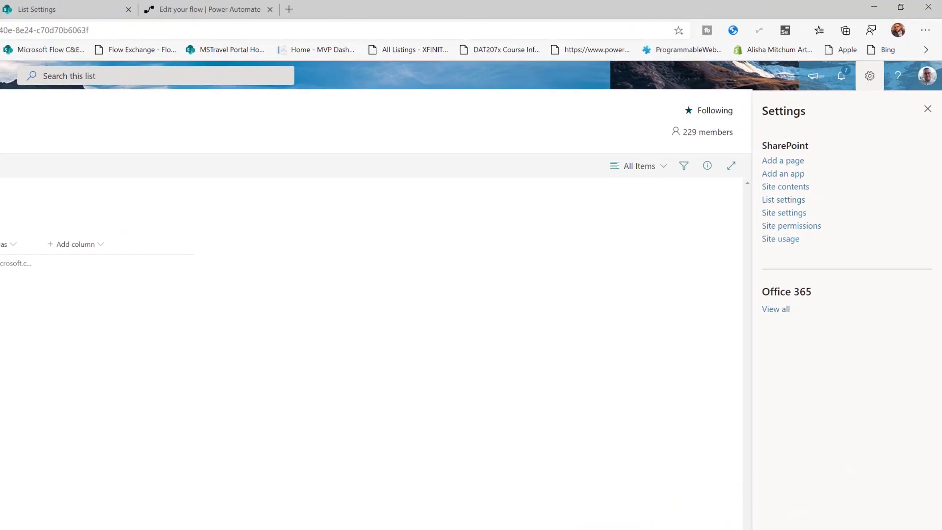
Enter Title 'Flowverload the presentation deck', description 'an introductory course to power automate', and the requestor alias.
left_click(419, 185)
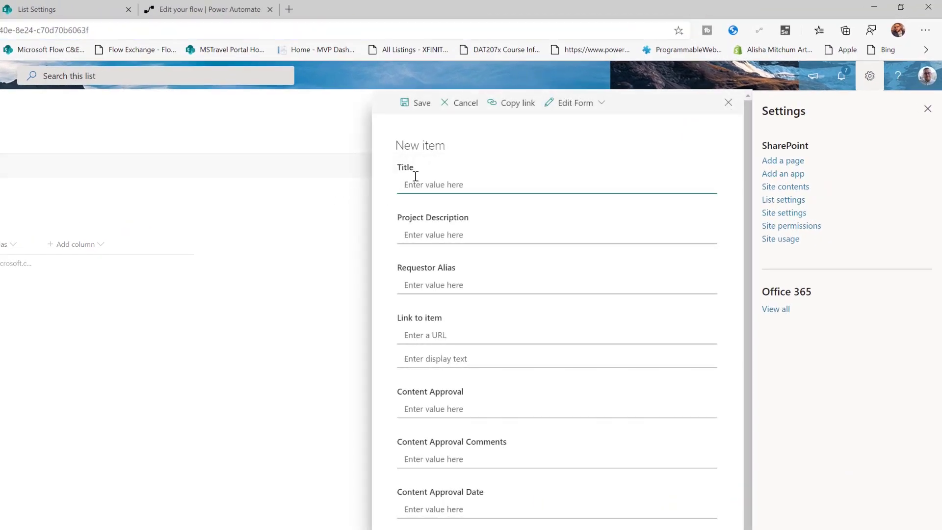
type("F")
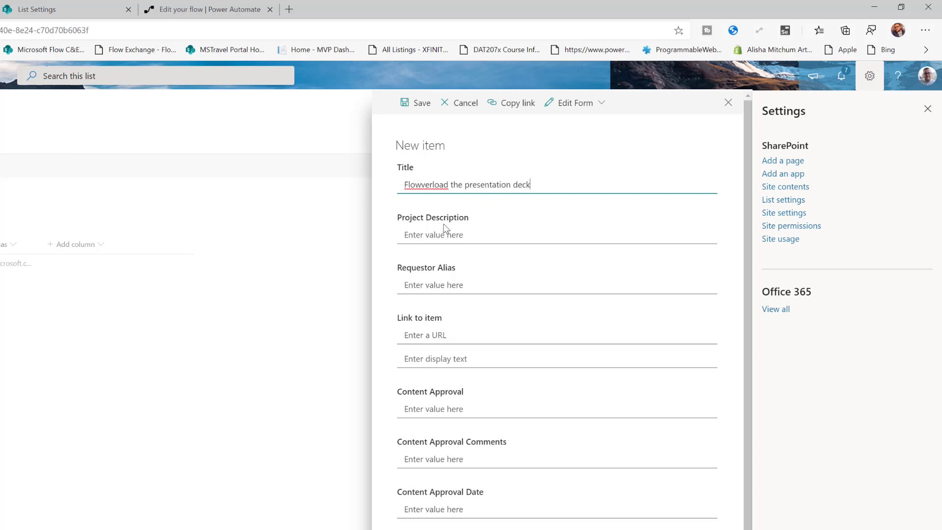
left_click(475, 235)
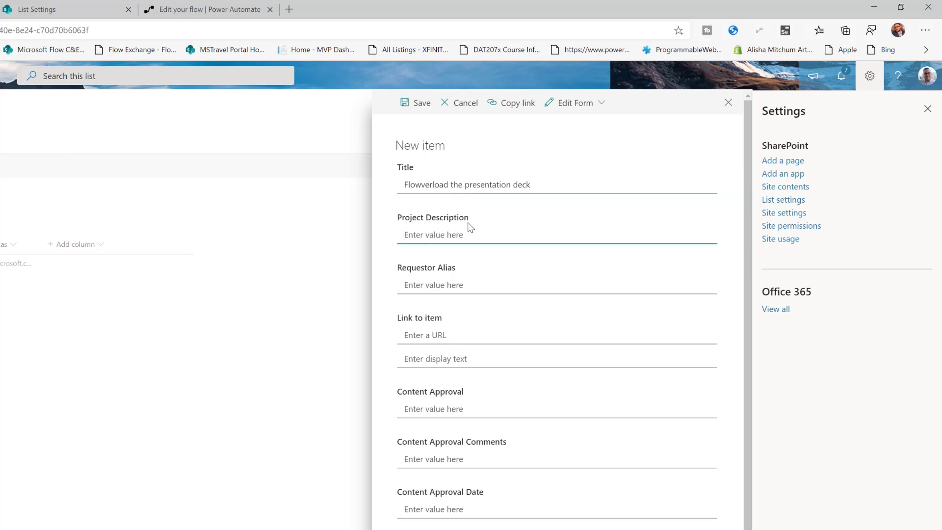
type("a")
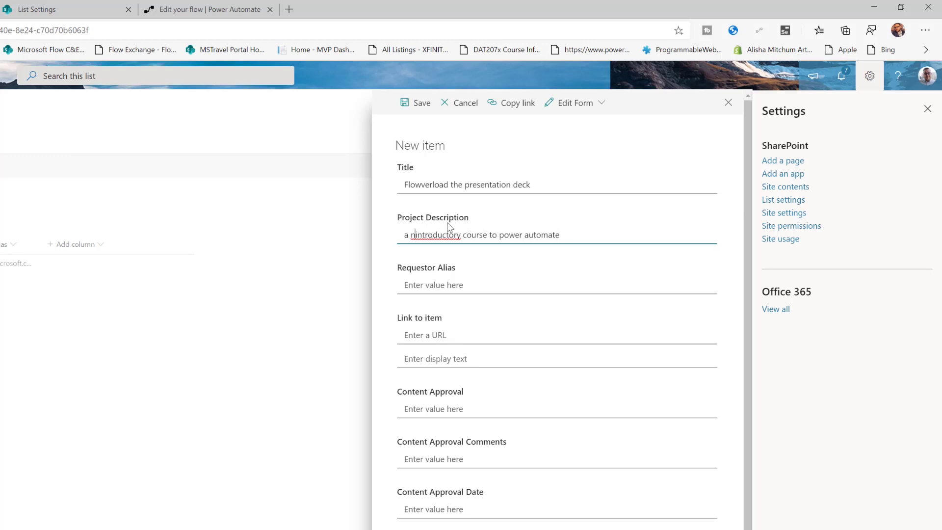
key("BackSpace")
key("BackSpace")
type("n")
left_click(467, 287)
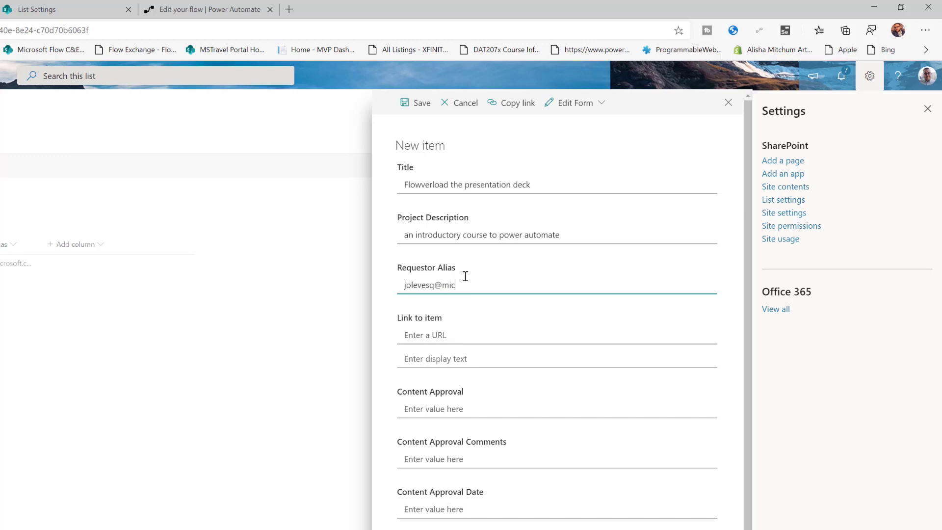
key("Tab")
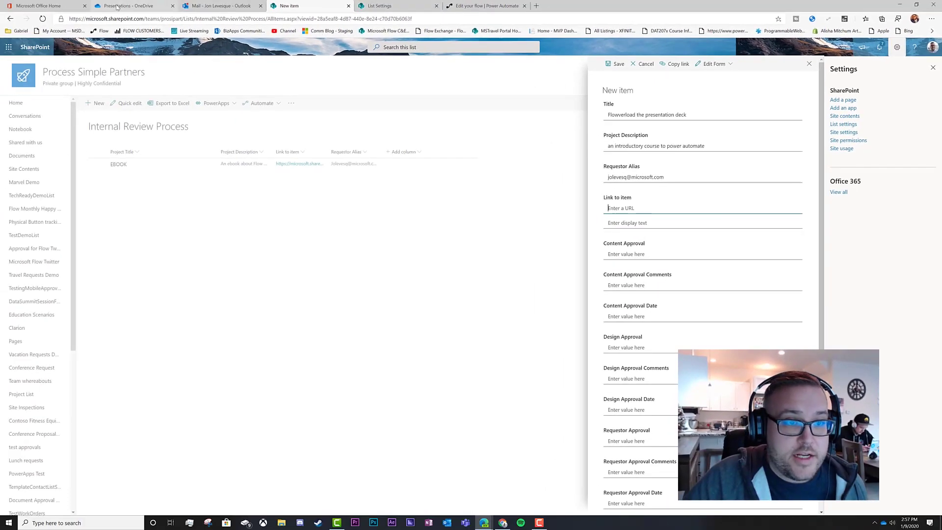
Copy a sharing link to Flowverload 2.0 - clean.pptx in OneDrive, then return to the new item form.
left_click(129, 5)
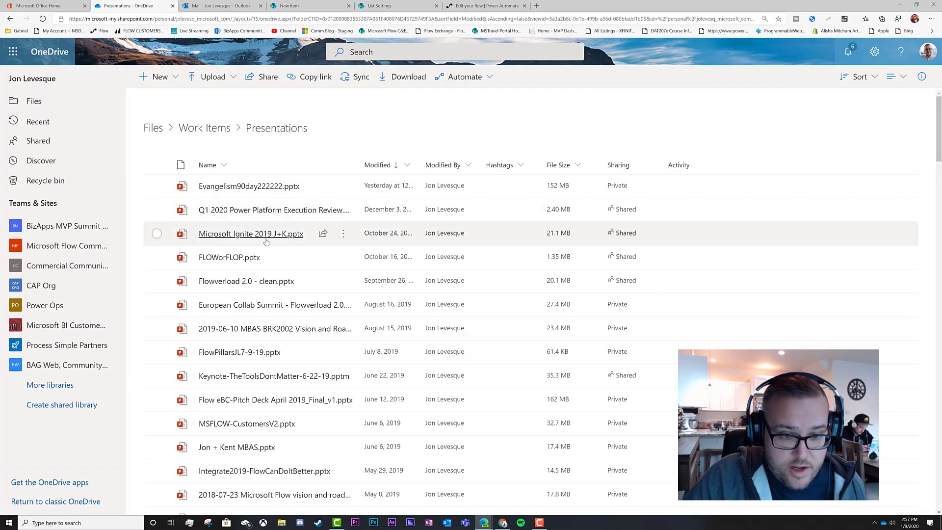
left_click(324, 282)
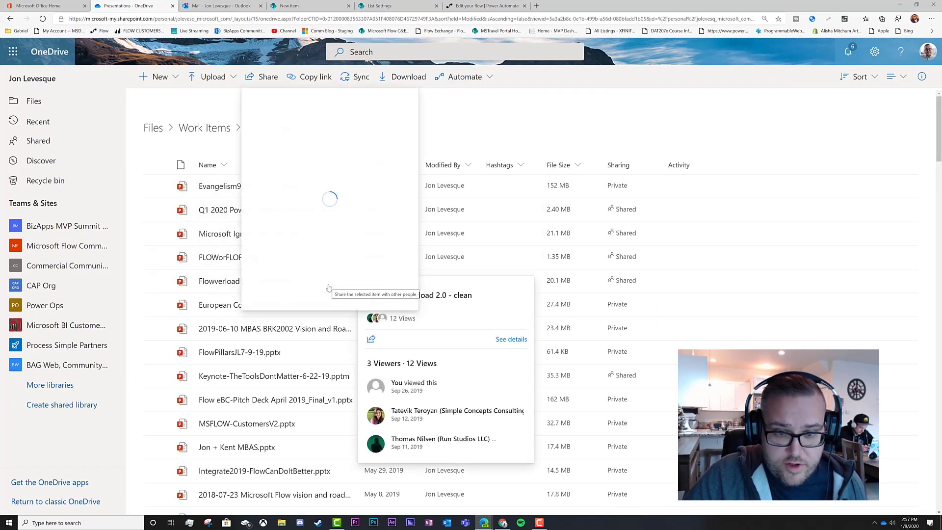
left_click(270, 271)
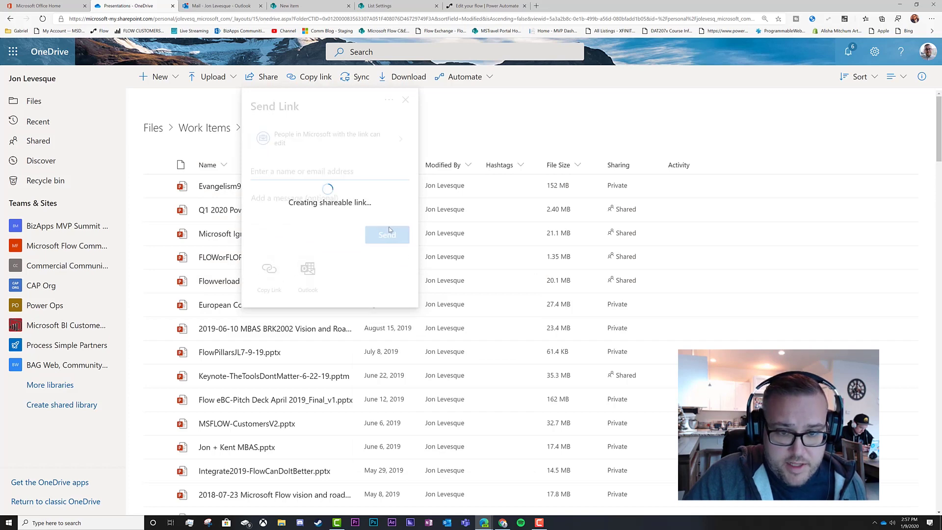
left_click(227, 6)
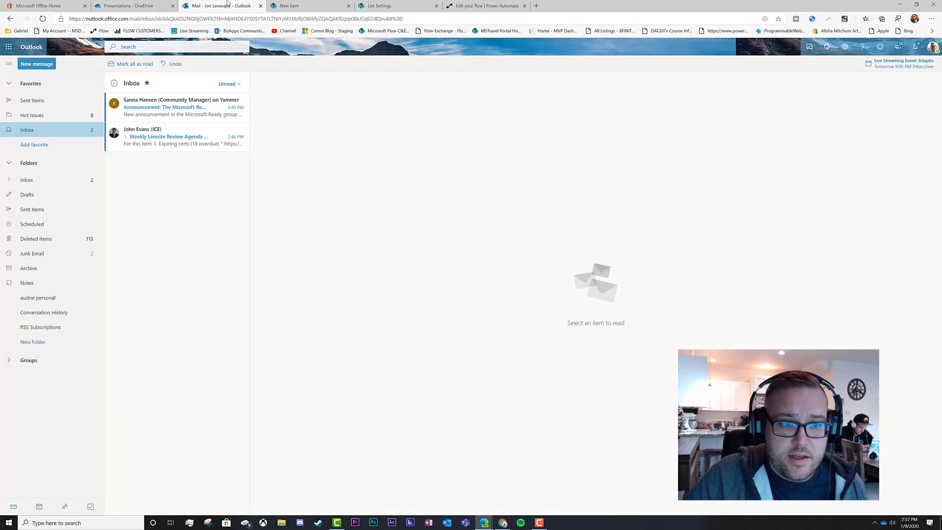
left_click(486, 5)
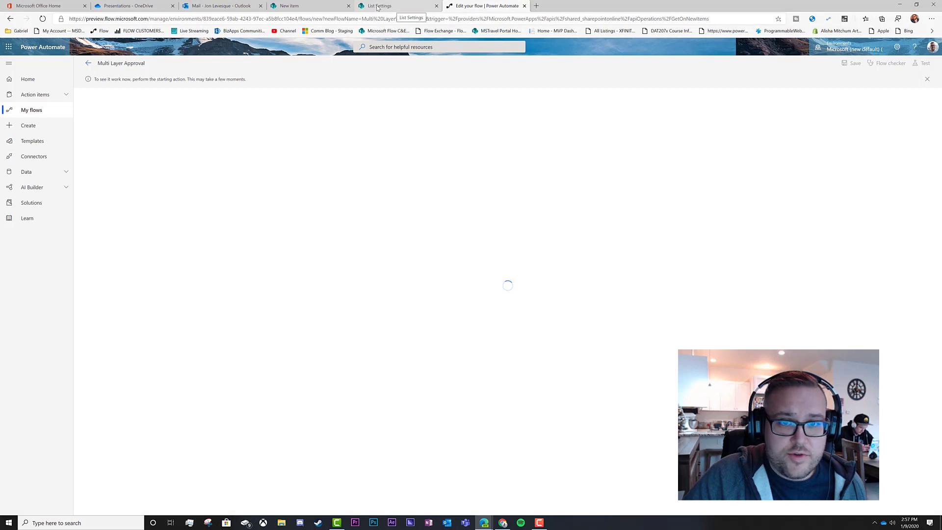
left_click(393, 7)
left_click(304, 5)
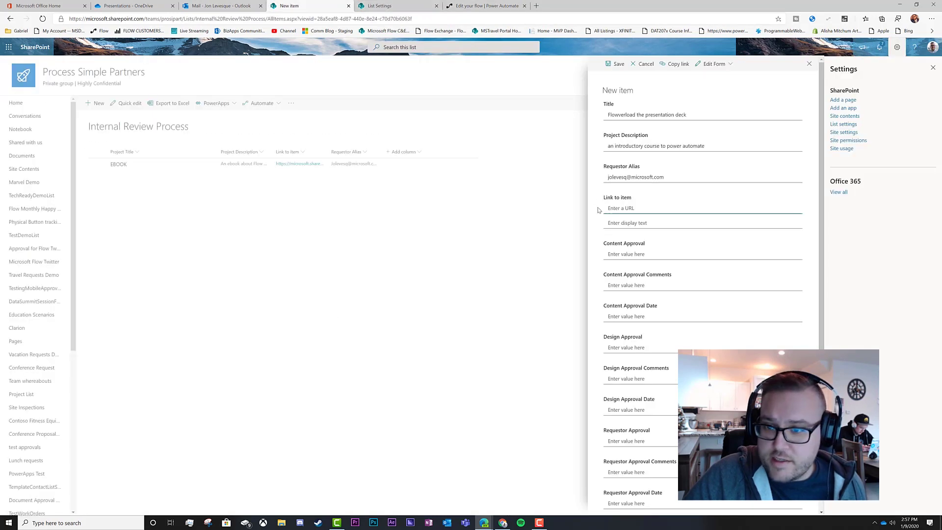
Paste the presentation link into Link to item with display text 'deck - click here' and save.
key("ctrl+v")
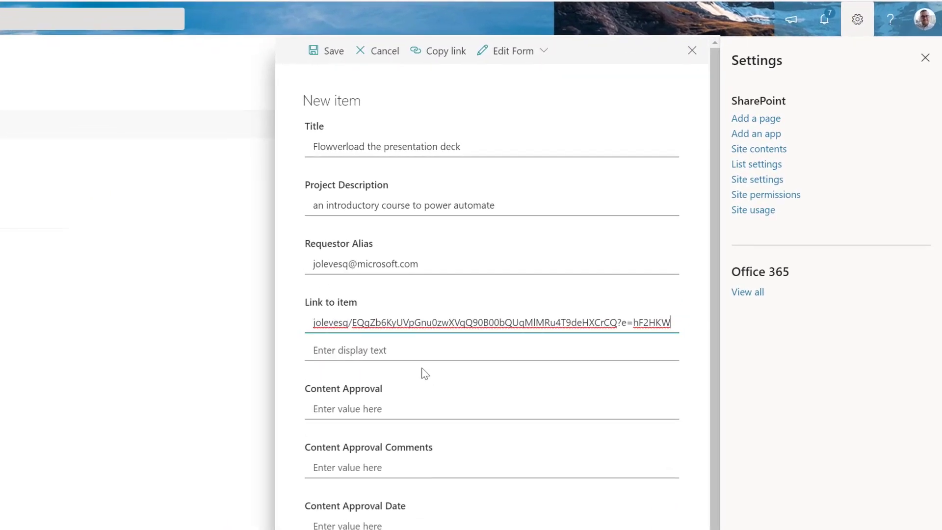
left_click(394, 352)
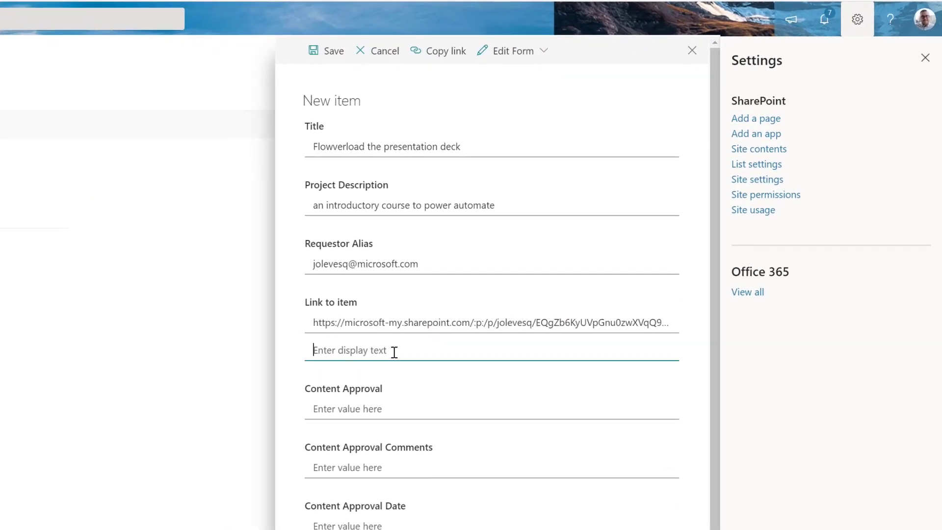
type("deck - click here")
scroll(490, 451, "down", 2)
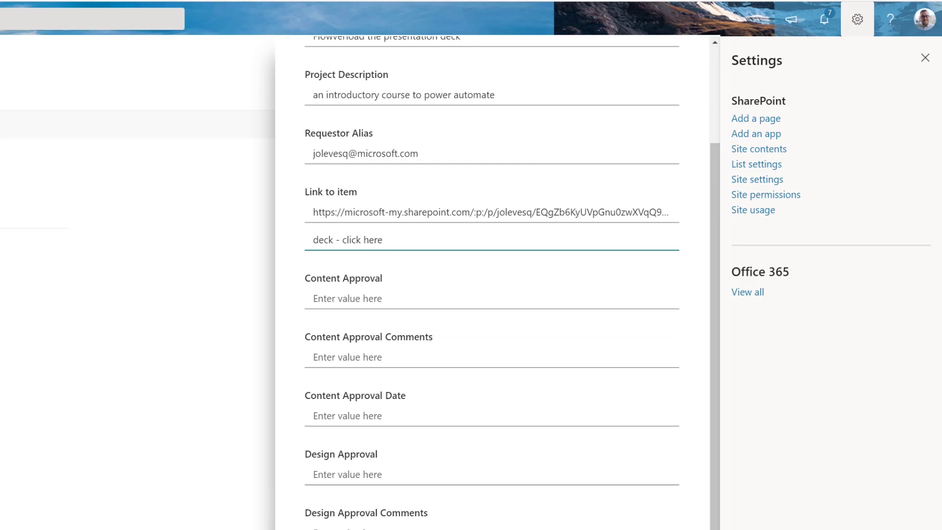
scroll(376, 371, "up", 2)
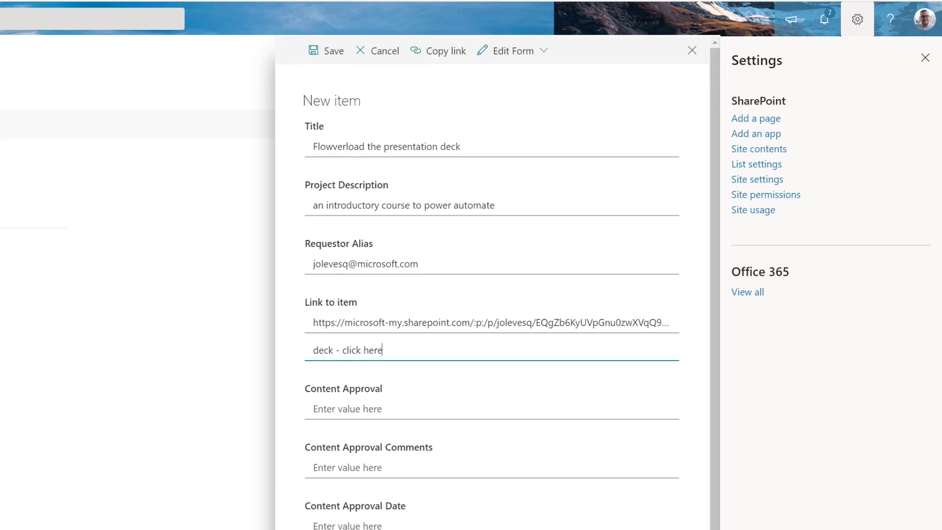
left_click(314, 50)
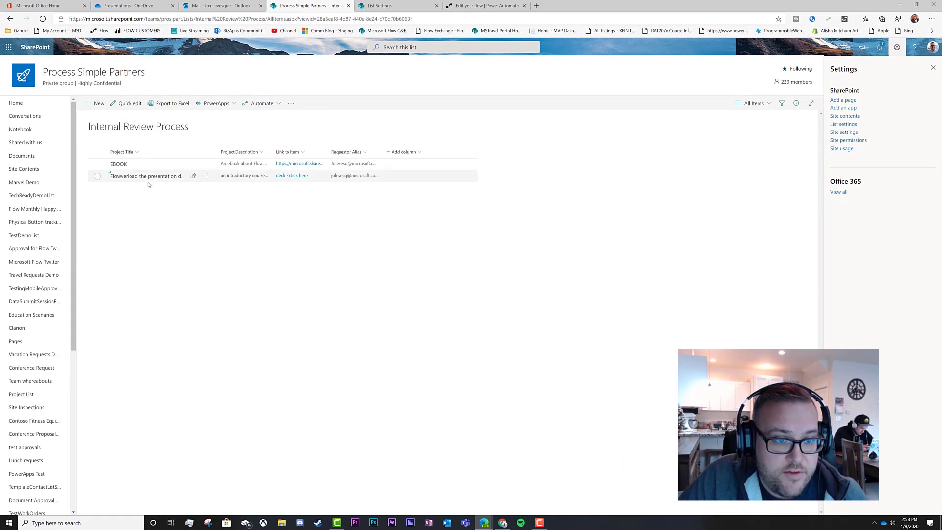
Check the test run shows the trigger completed and approval waiting, then go to Outlook.
left_click(488, 6)
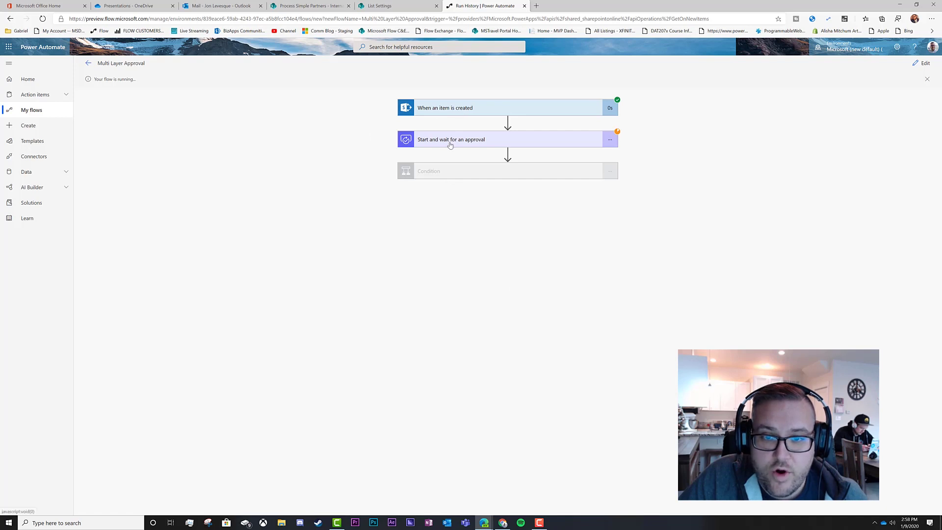
left_click(243, 6)
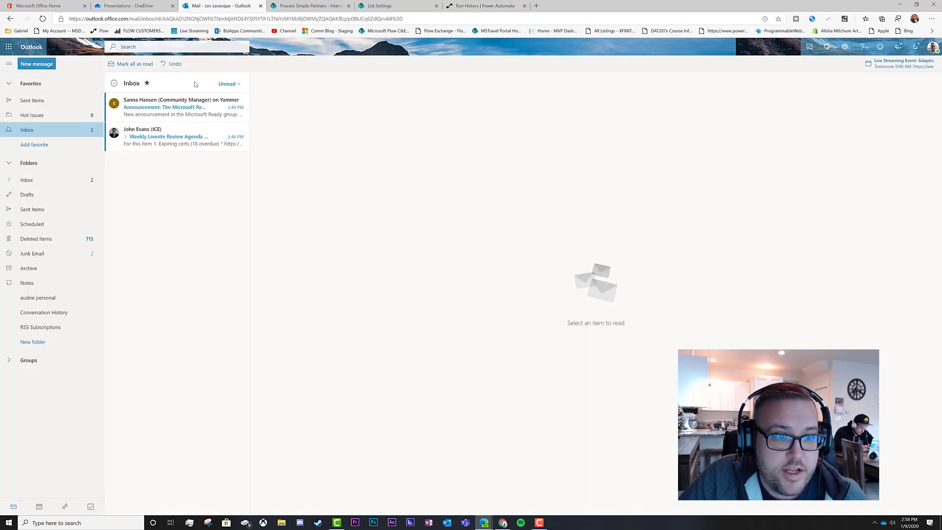
Refresh the inbox and open the new 'New Item Uploaded for Review' pending approval email.
left_click(43, 19)
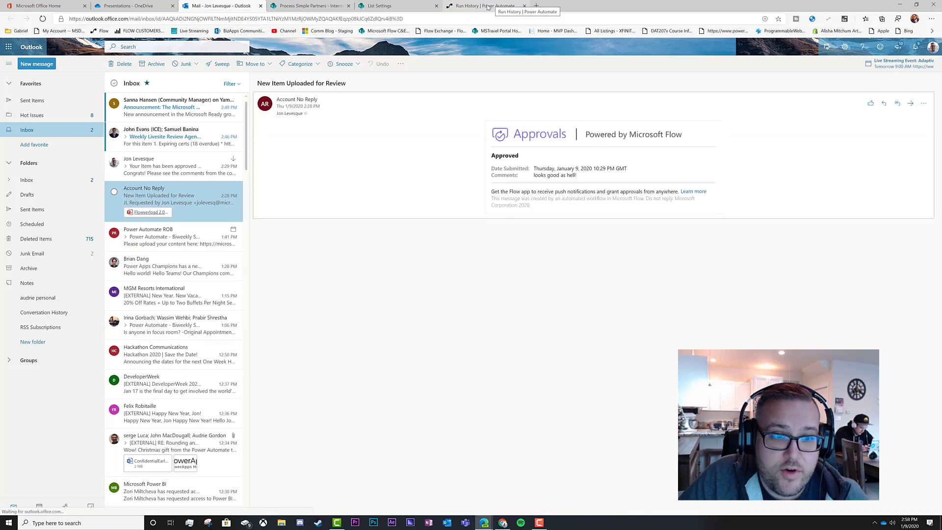
left_click(186, 140)
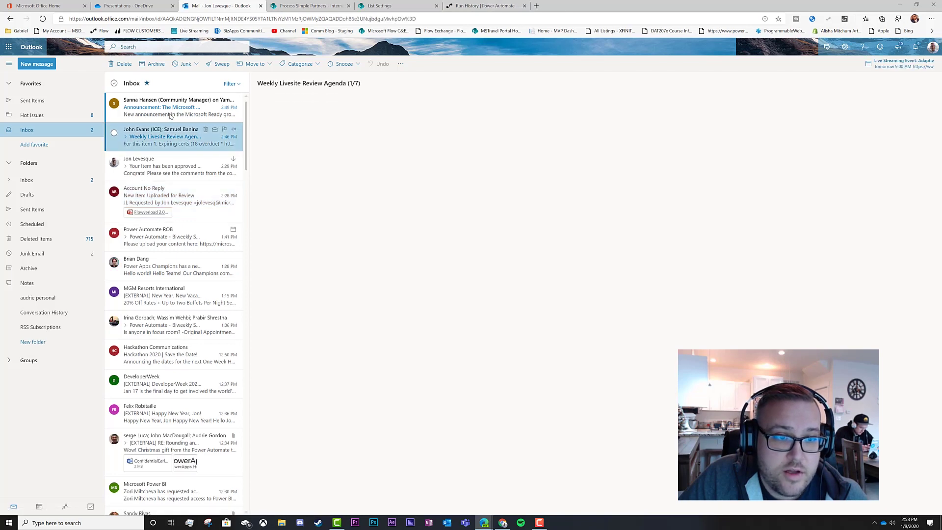
left_click(240, 113)
left_click(483, 5)
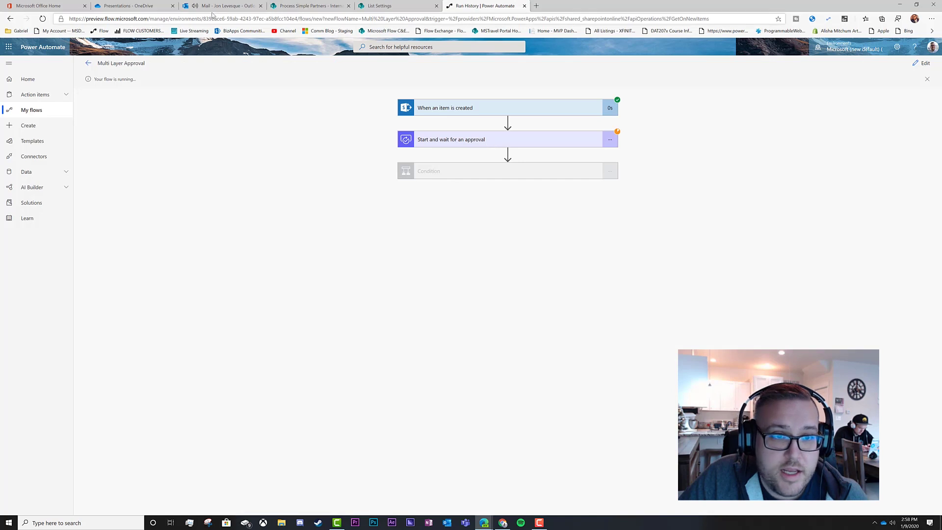
left_click(216, 6)
left_click(155, 113)
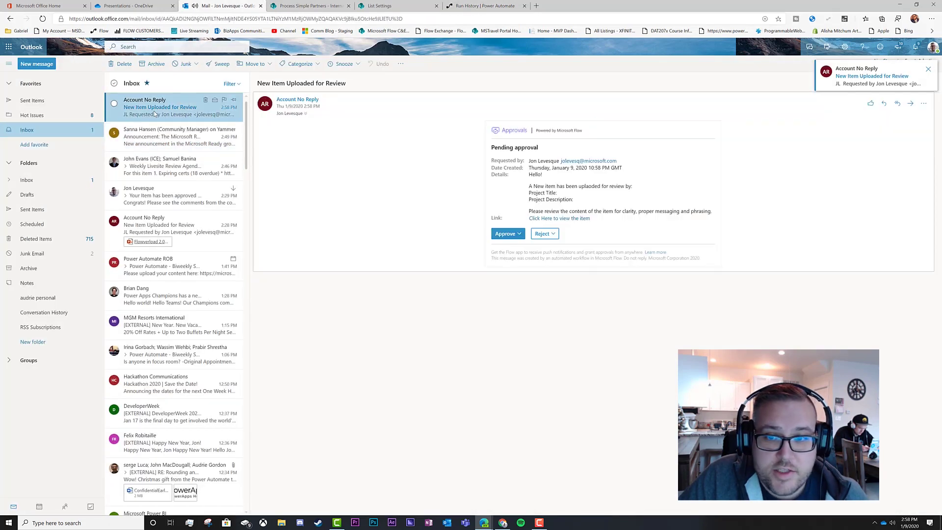
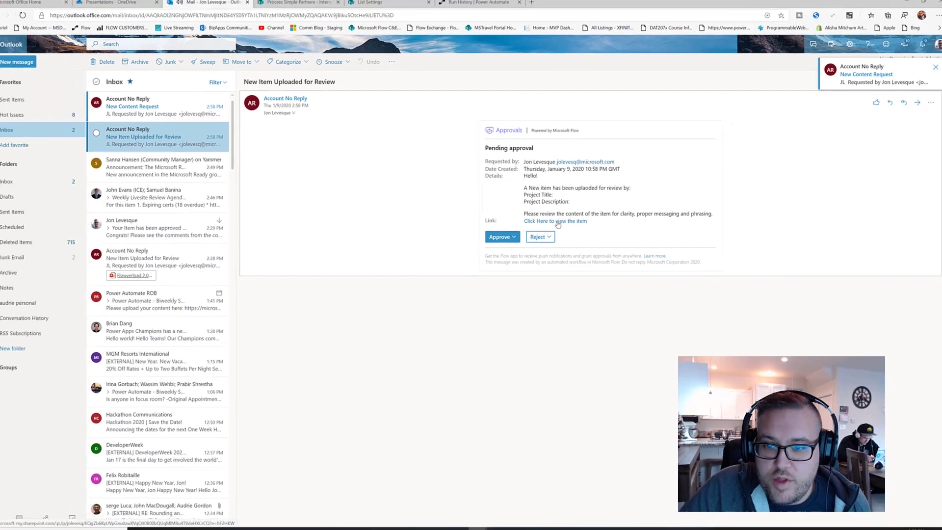
Open the linked presentation deck in a new tab and page through its slides.
right_click(361, 353)
left_click(413, 369)
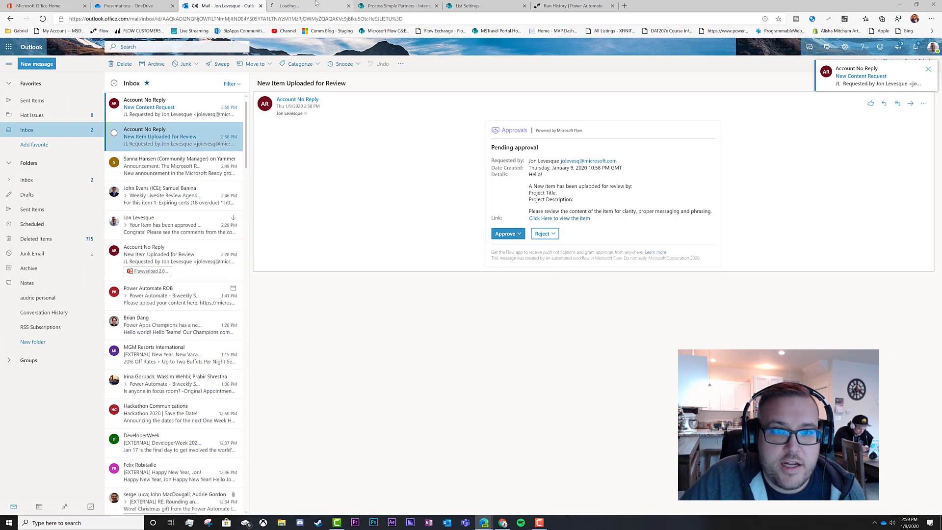
left_click(314, 7)
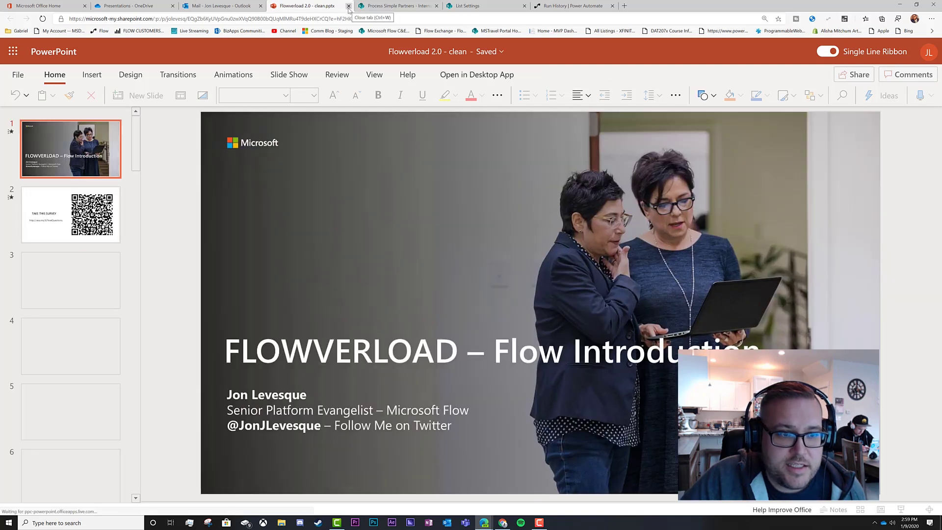
left_click(72, 216)
left_click(71, 280)
left_click(70, 344)
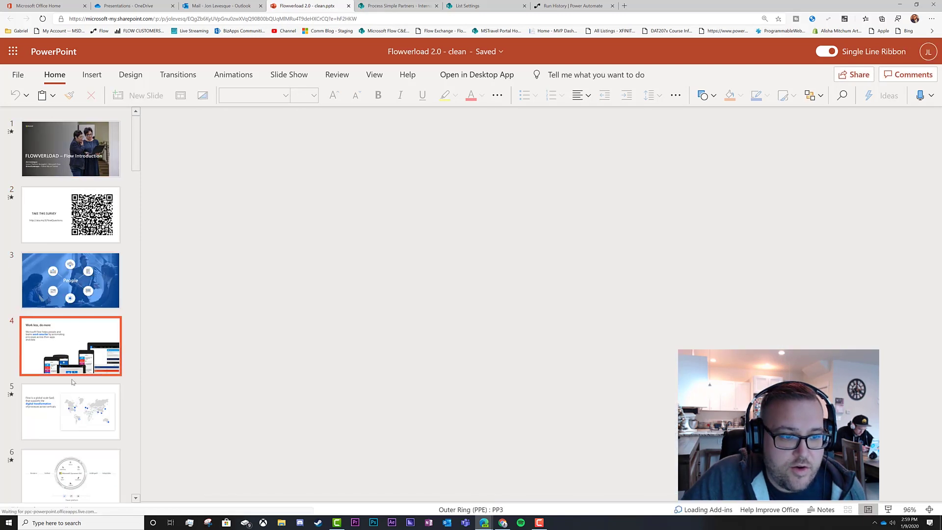
left_click(71, 404)
left_click(73, 162)
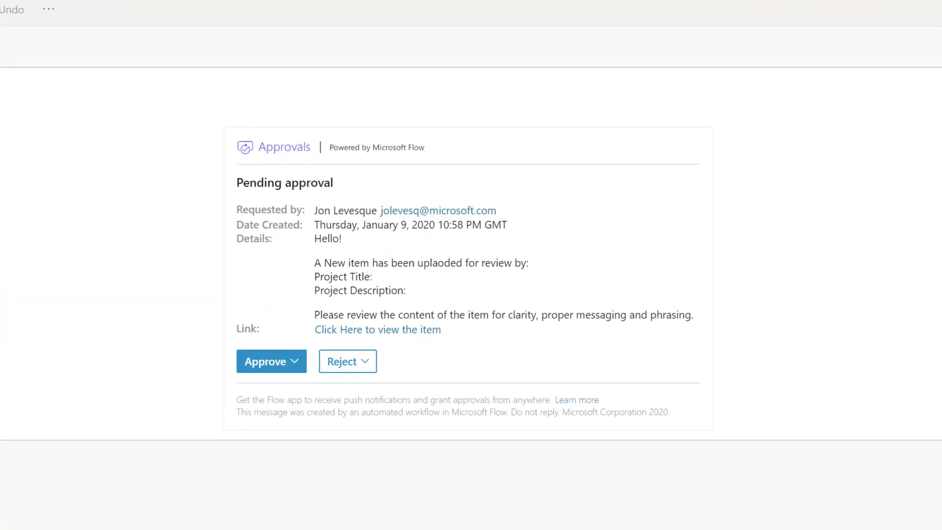
Approve the review request with the reason 'content looks solid!' and submit it.
left_click(265, 365)
left_click(302, 418)
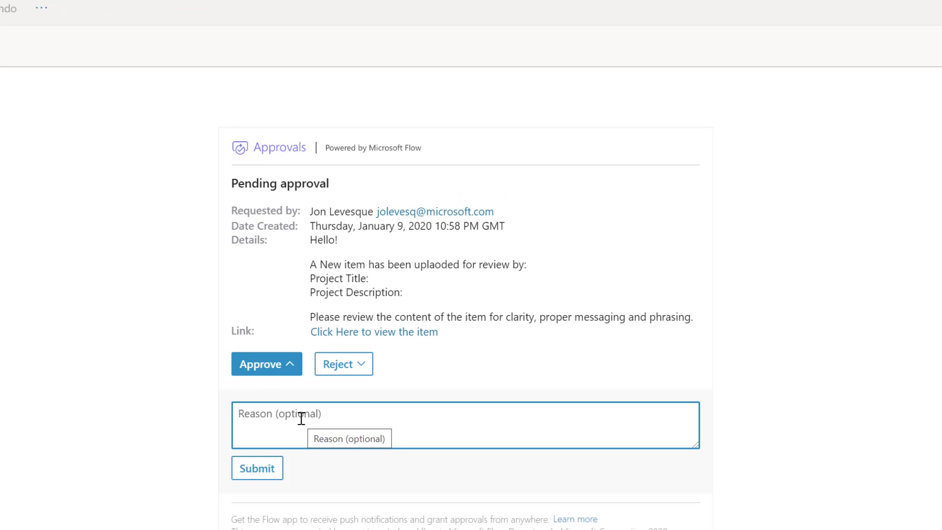
type("content")
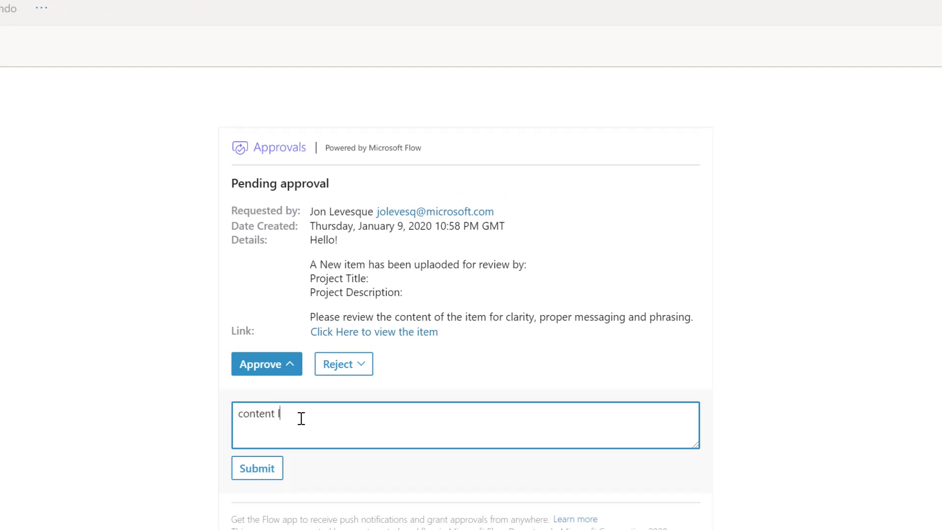
type(" looks solid!")
left_click(257, 467)
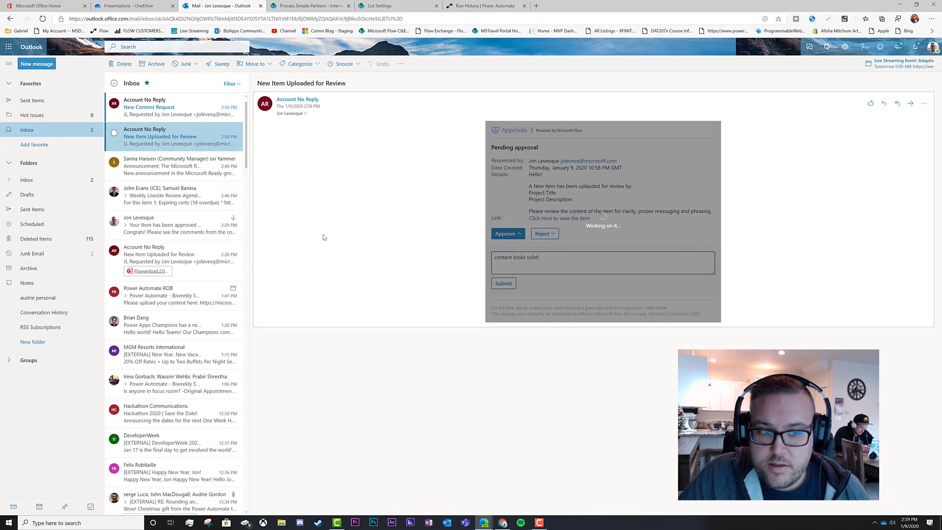
Open the New Content Request email, then the new 'Your Item has been approved' email.
left_click(170, 112)
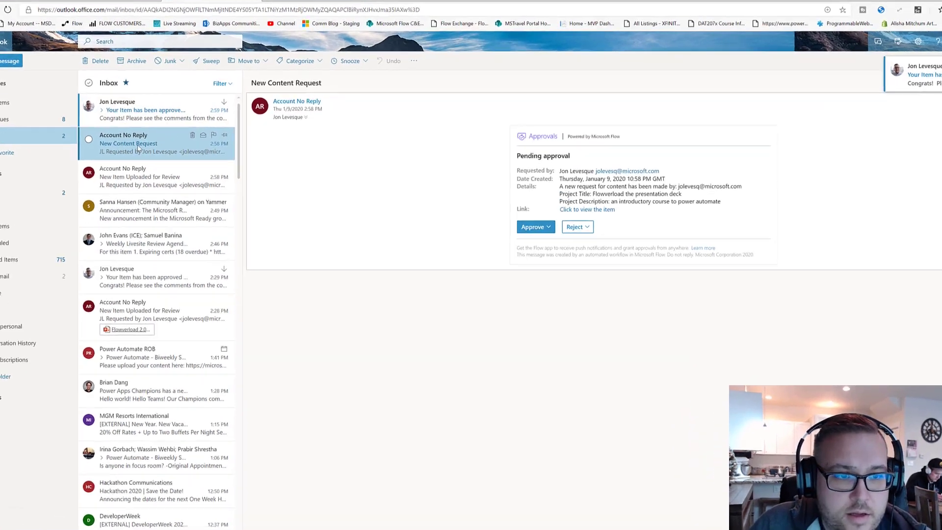
left_click(142, 111)
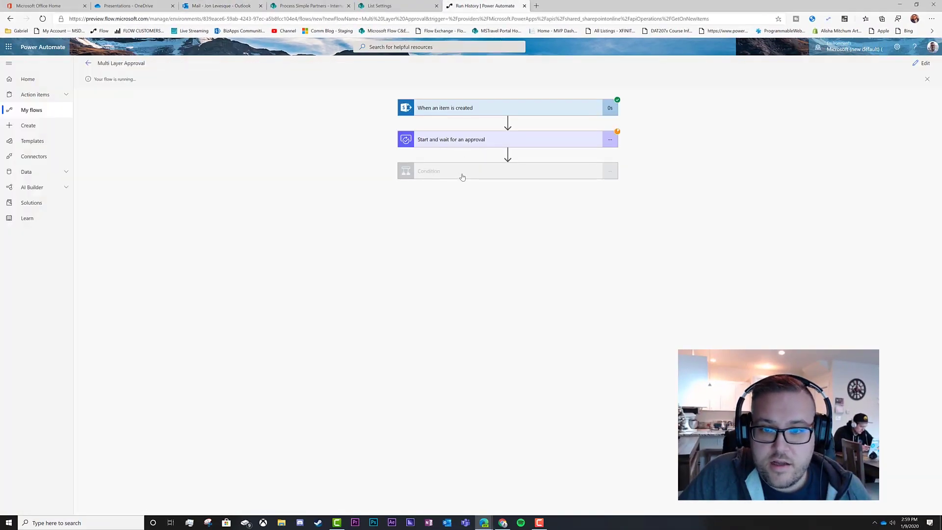
Switch back to the Mail – Outlook browser tab.
left_click(216, 5)
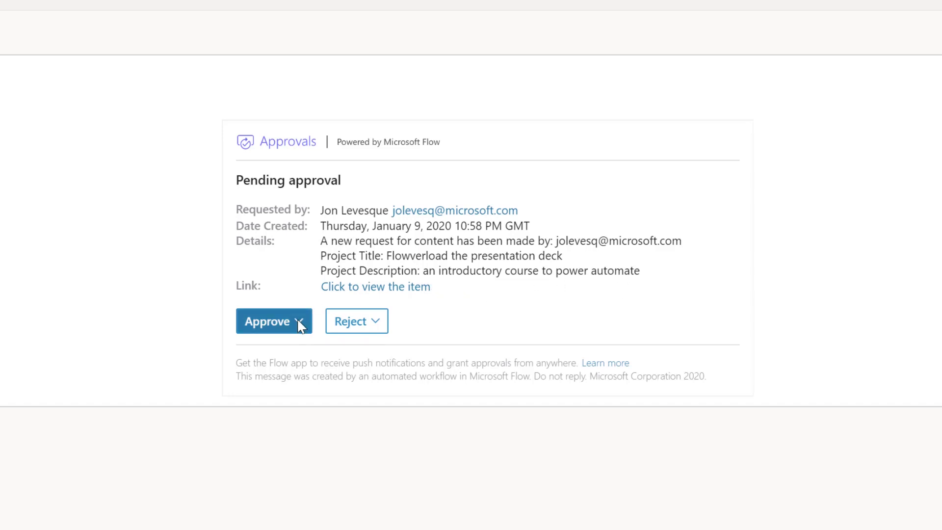
Open the Flowverload presentation deck link in a new tab and review its slides.
right_click(393, 292)
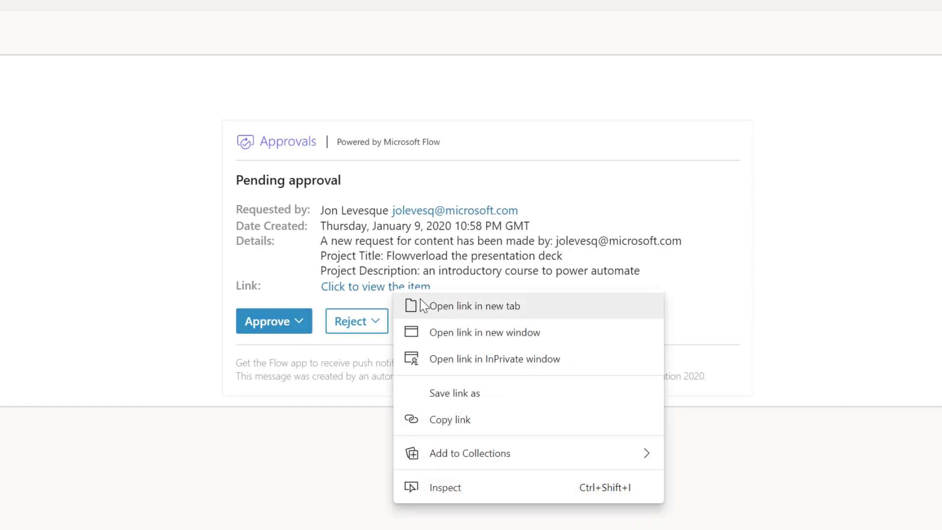
left_click(417, 307)
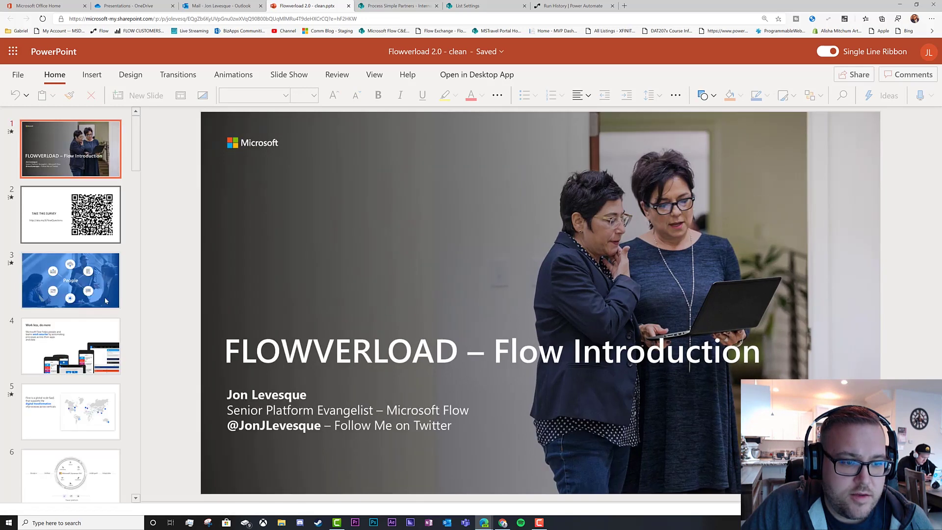
scroll(112, 308, "down", 3)
scroll(112, 308, "down", 6)
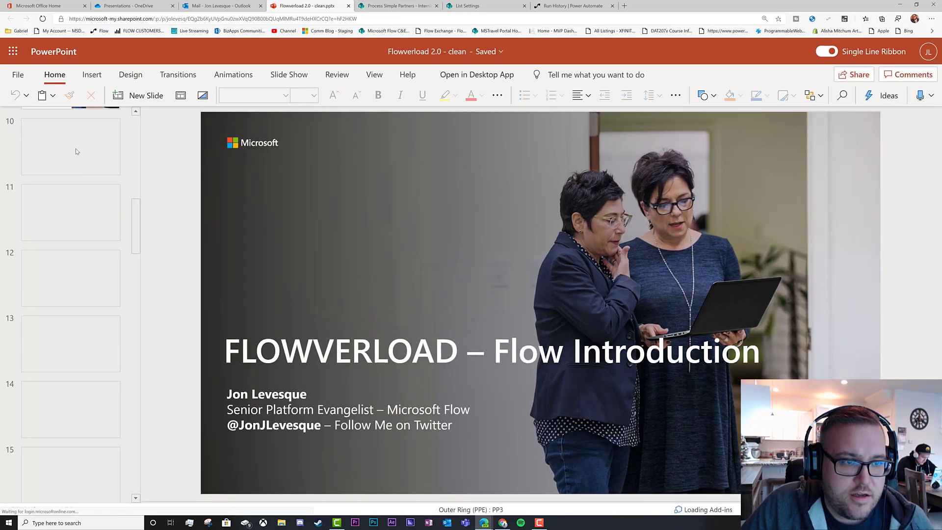
scroll(84, 191, "up", 2)
left_click(73, 206)
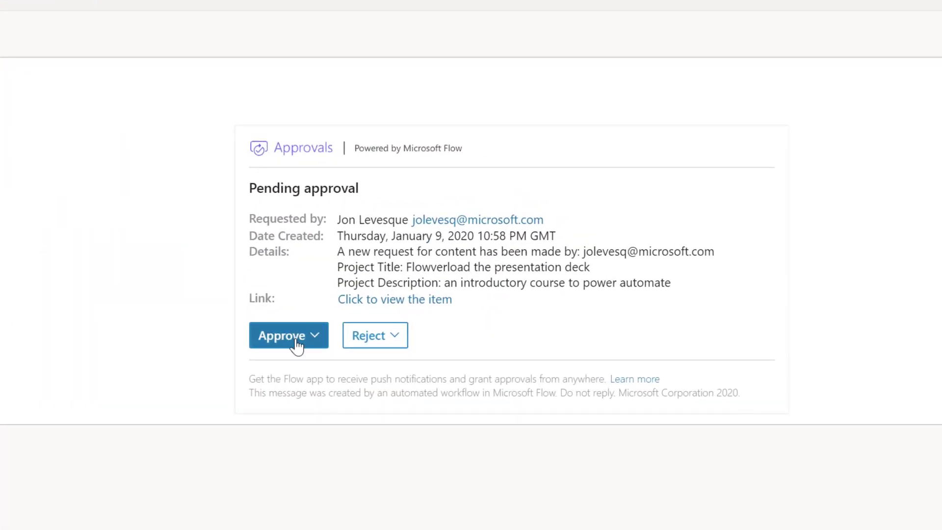
Approve the content request with 'content looks solid!' and return to the run history.
left_click(296, 342)
type("content lo")
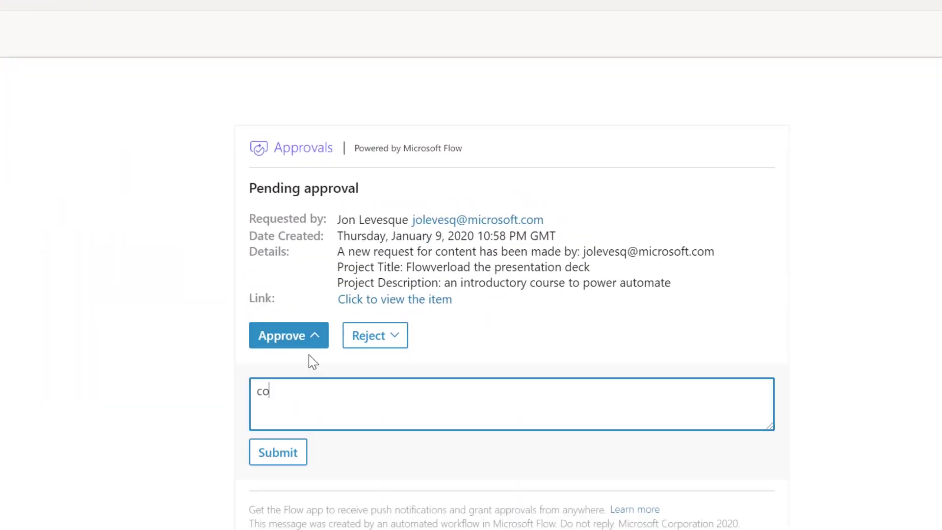
type("oks solid!")
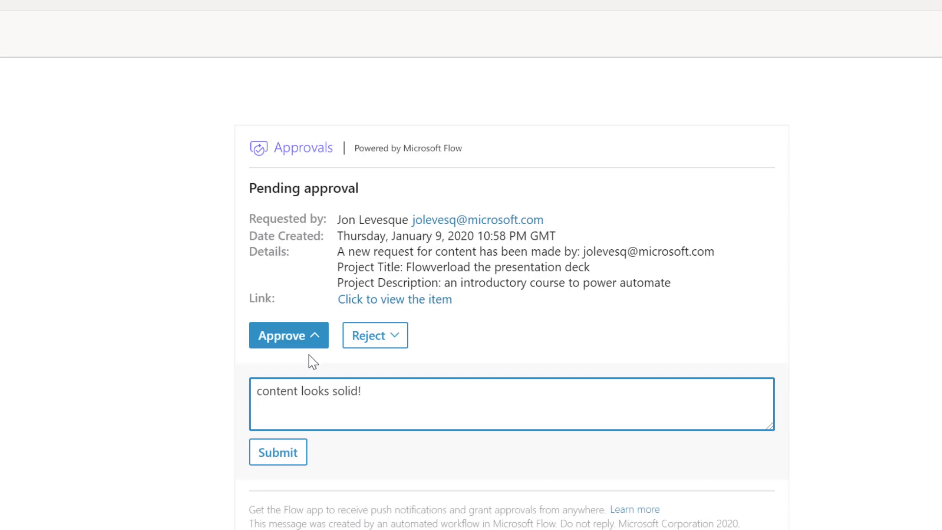
left_click(277, 452)
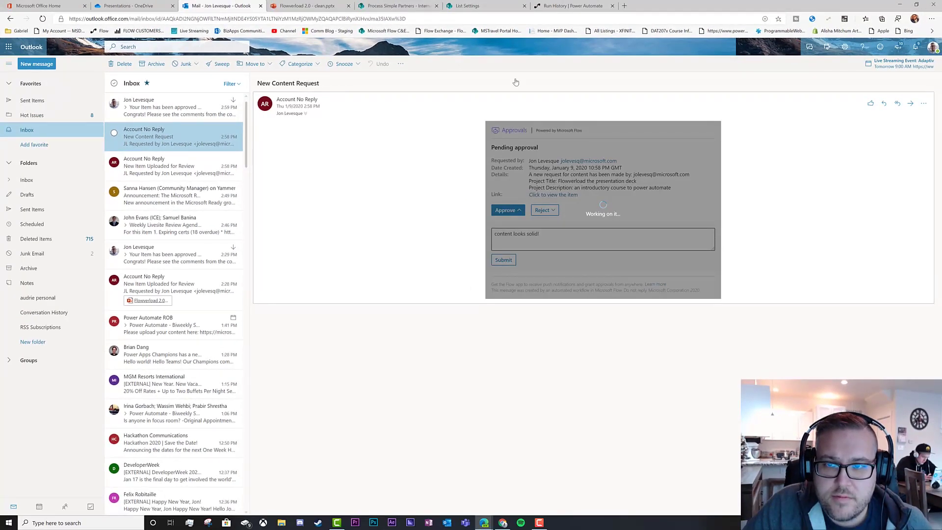
left_click(561, 7)
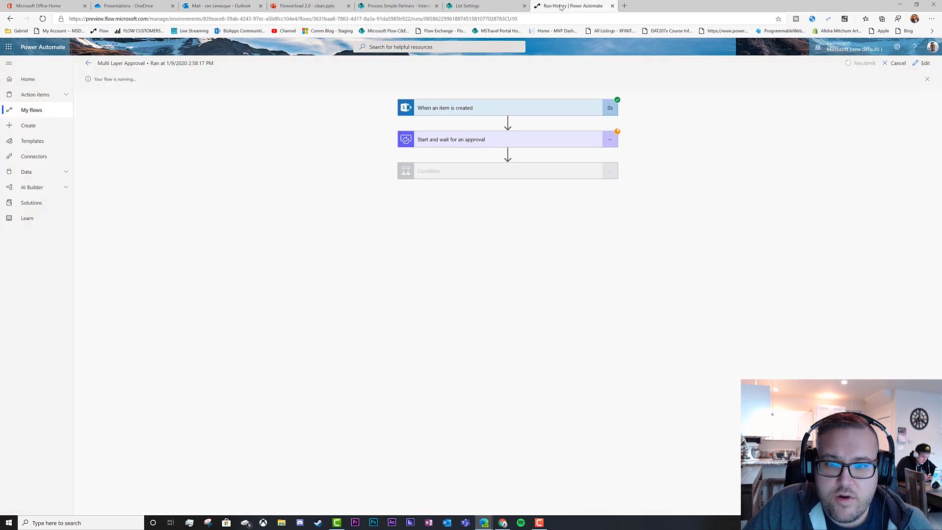
Expand Condition, Apply to each and Apply to each 2, then view the Internal Review Process list.
left_click(501, 175)
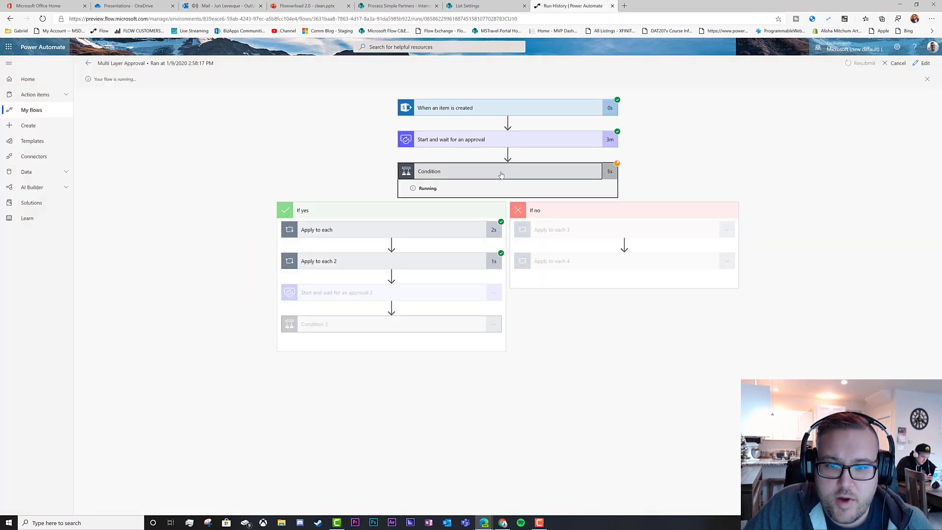
left_click(352, 233)
left_click(356, 311)
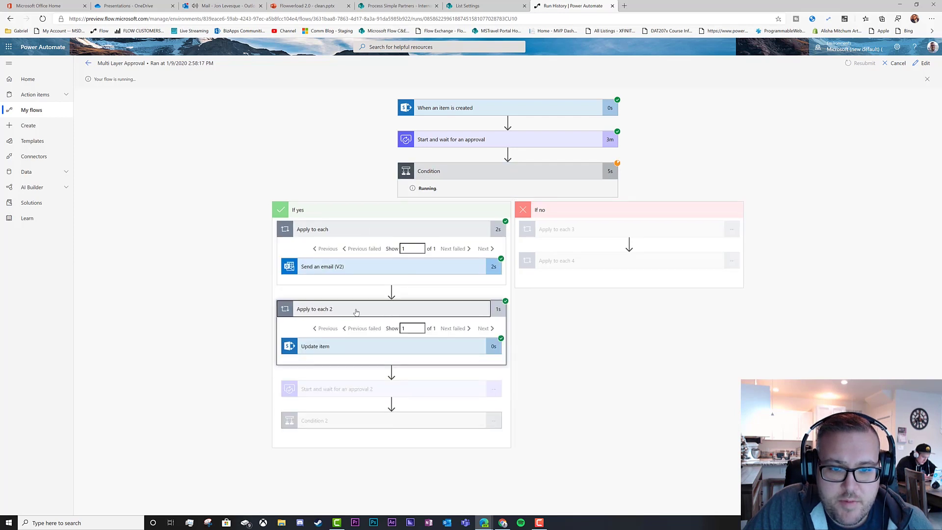
left_click(392, 5)
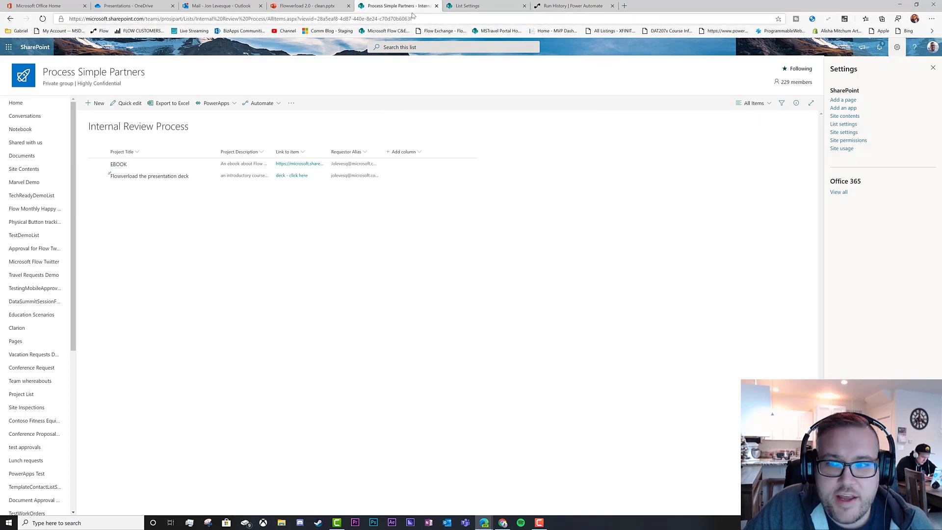
Back in Outlook, open the newest 'Congrats! Your item passed content!' email.
left_click(175, 6)
left_click(211, 6)
left_click(176, 107)
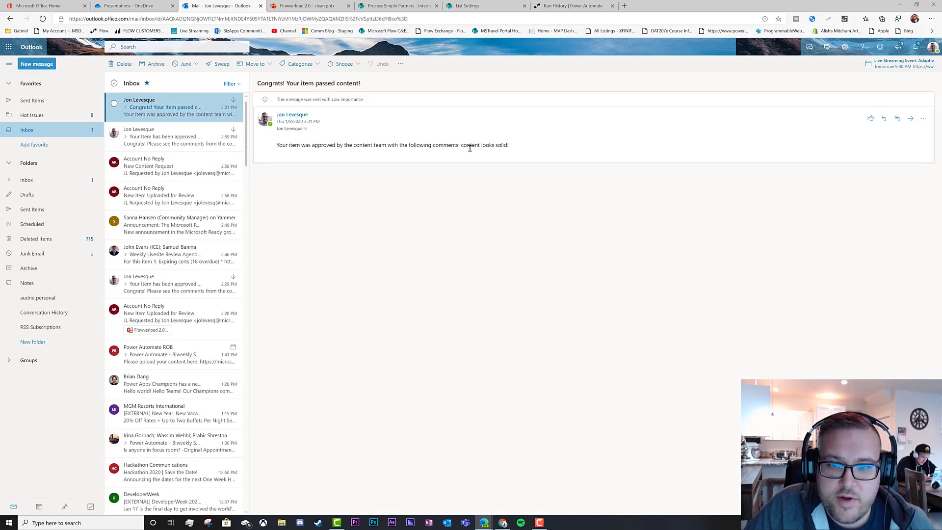
Check the run history, refresh the mailbox, and open the New Design Request approval email.
left_click(176, 141)
left_click(561, 6)
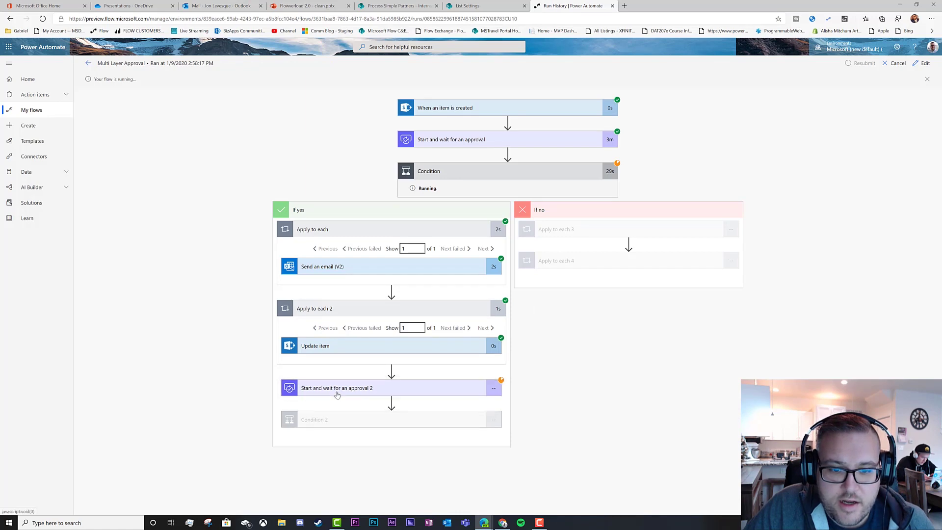
left_click(206, 5)
left_click(43, 18)
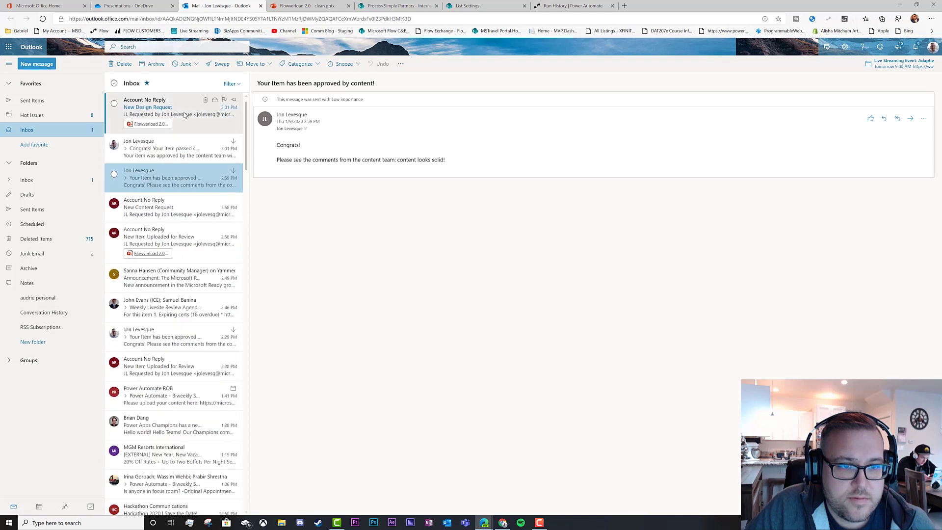
left_click(187, 118)
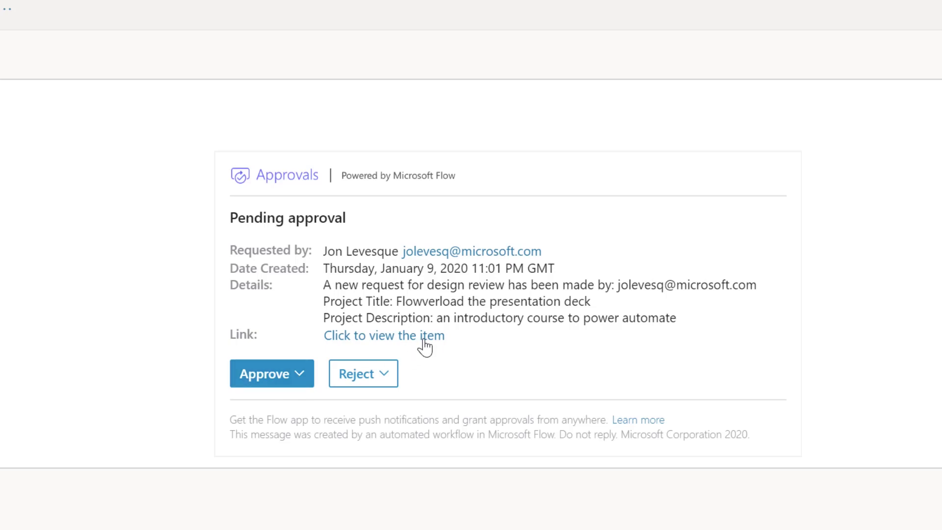
Approve the design review with the reason 'DESIGN IS SOOOOO GOOD!' and submit it.
left_click(287, 375)
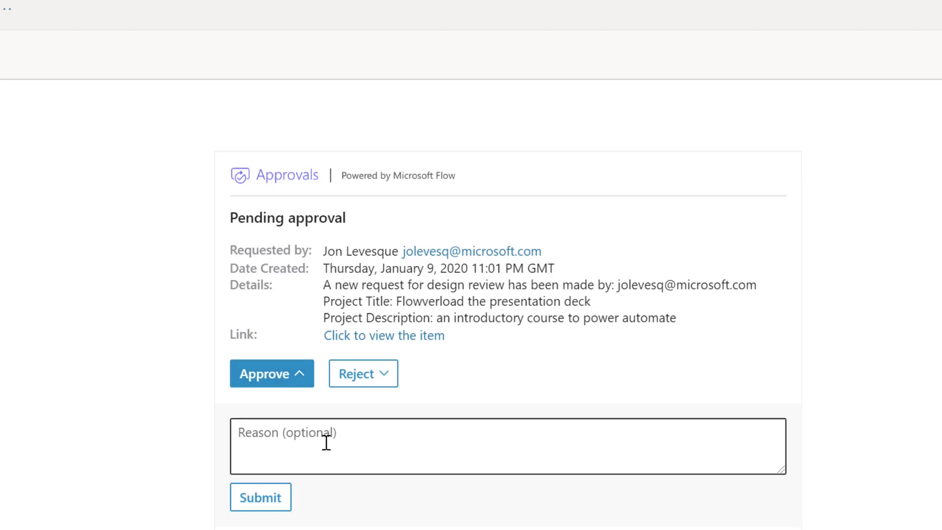
left_click(344, 438)
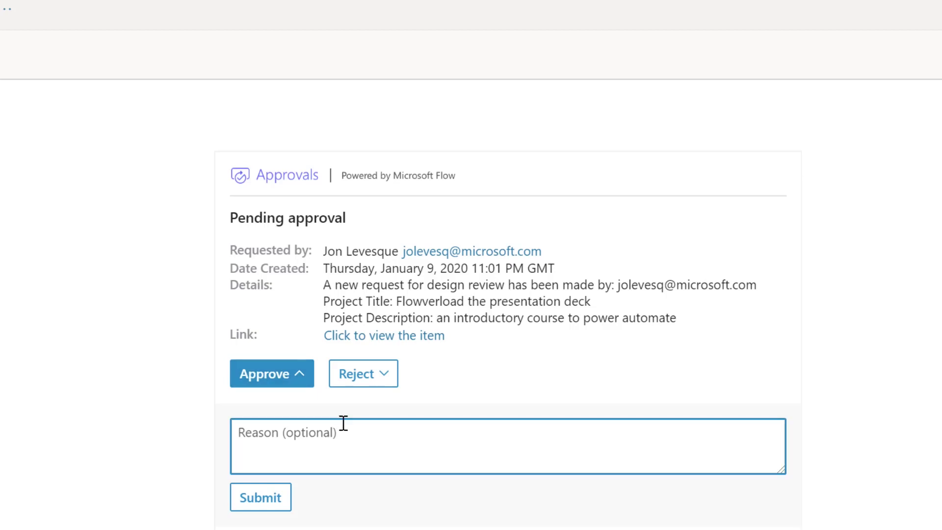
type("DESIGN IS SOOOOO GOOD!")
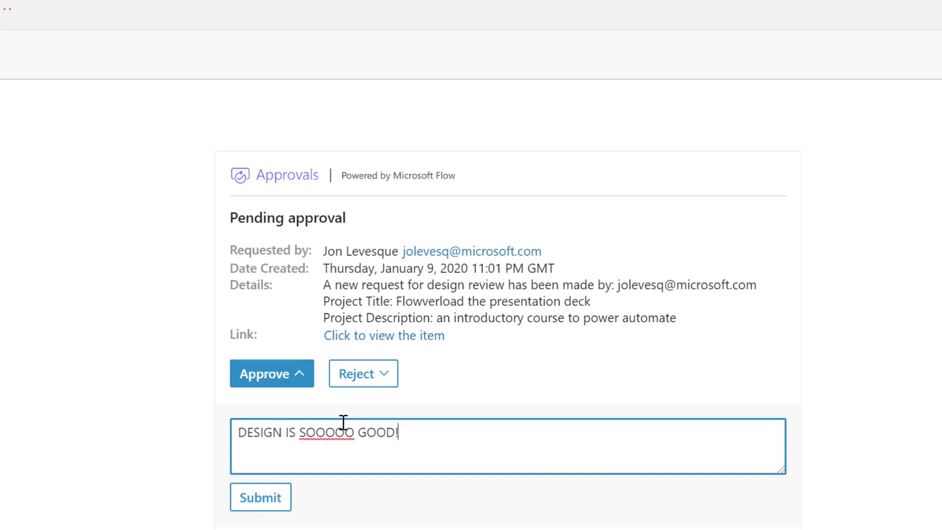
left_click(276, 496)
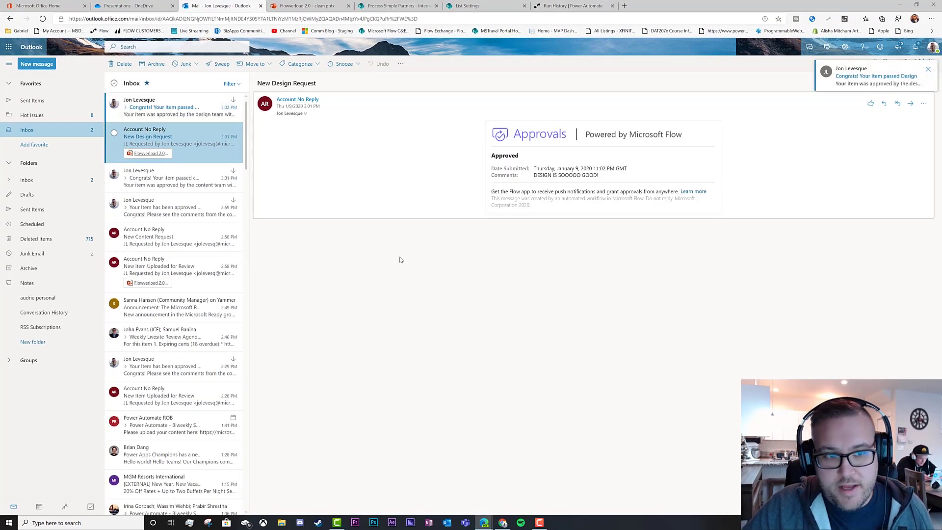
Read the 'Congrats! Your item passed Design' email, then return to the flow run history.
left_click(166, 109)
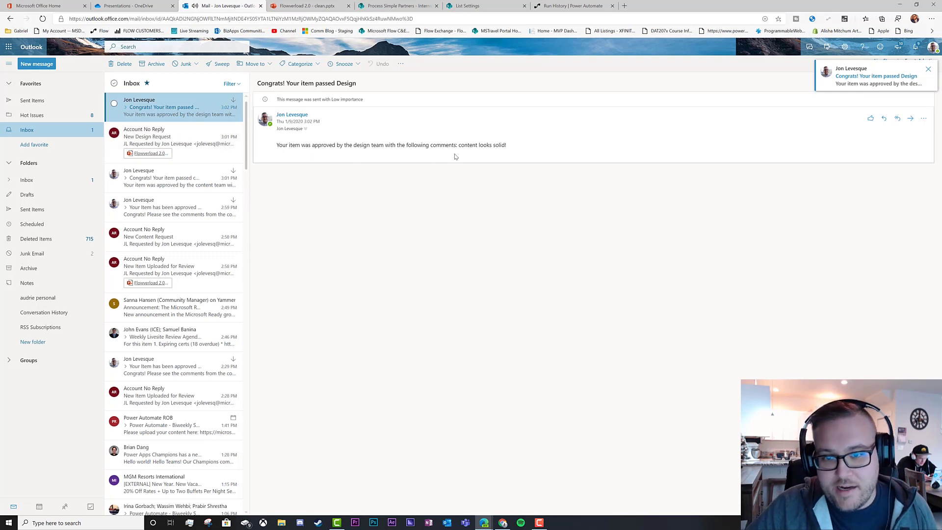
key("Delete")
left_click(572, 5)
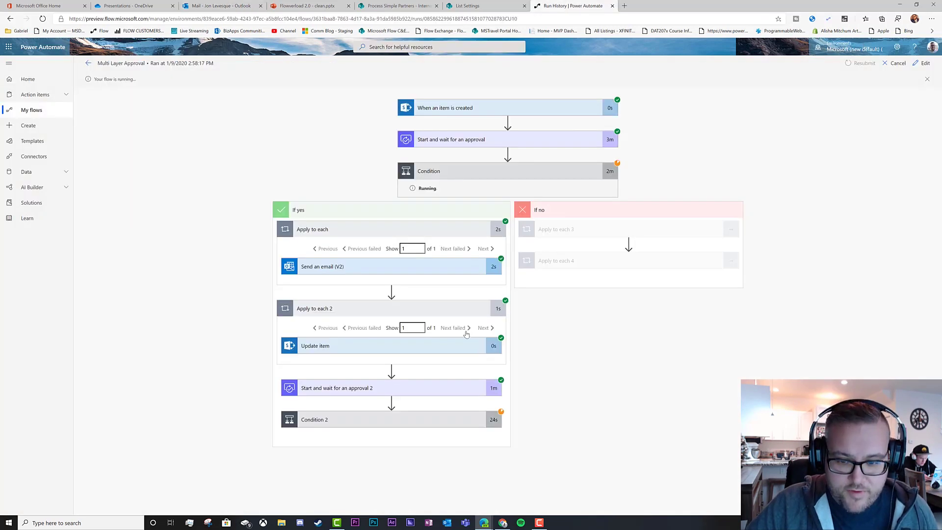
Inspect Condition 2, Apply to each 7 and the waiting approval 3 step, then return to Outlook.
left_click(402, 415)
scroll(398, 314, "down", 3)
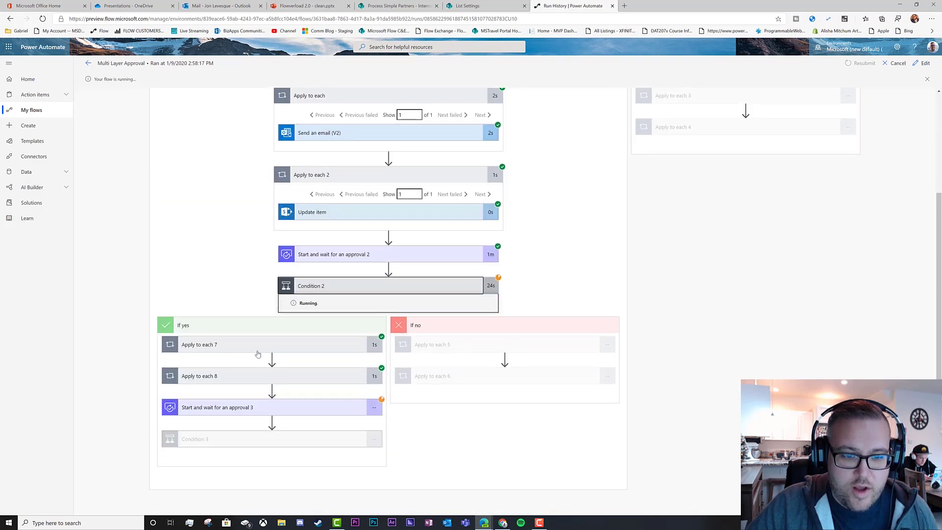
left_click(241, 346)
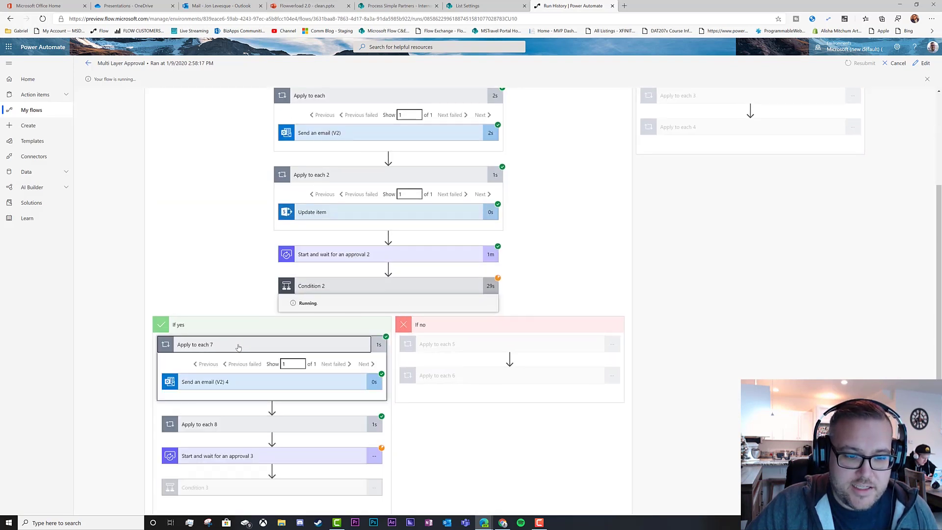
left_click(238, 347)
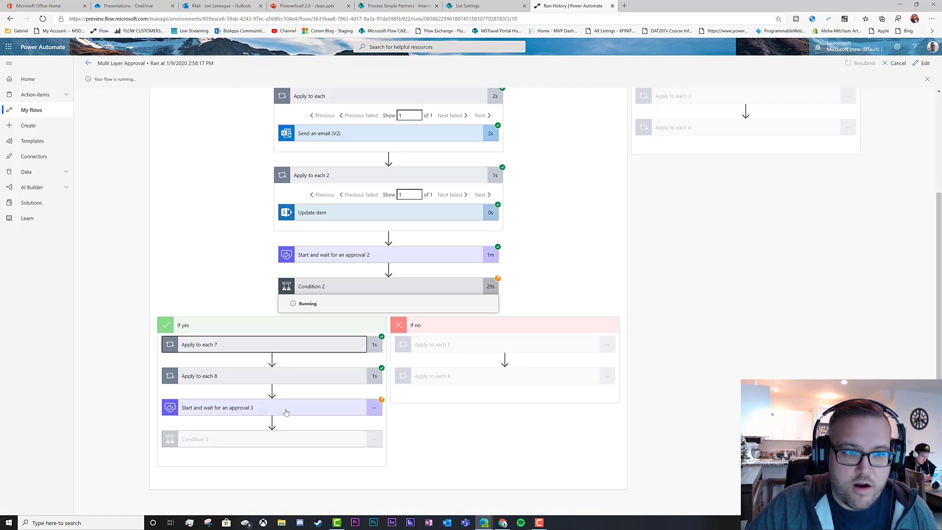
left_click(313, 410)
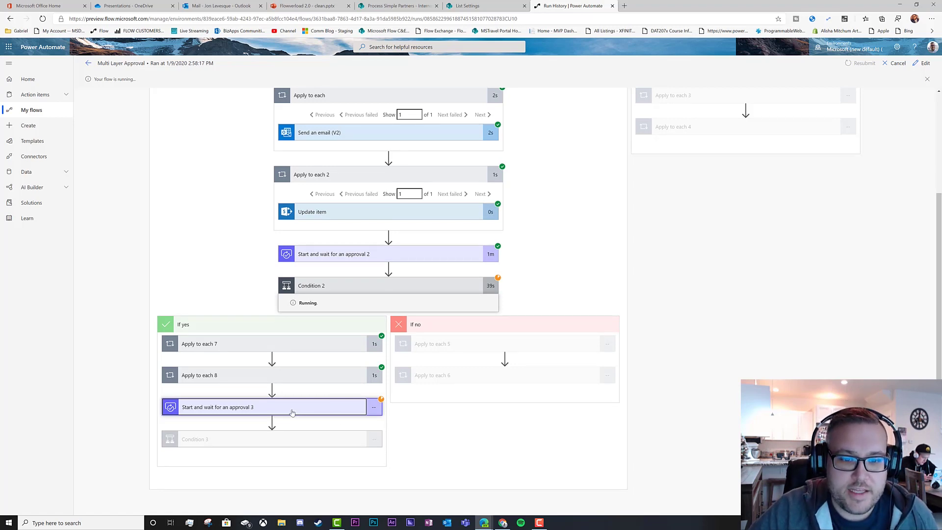
left_click(201, 5)
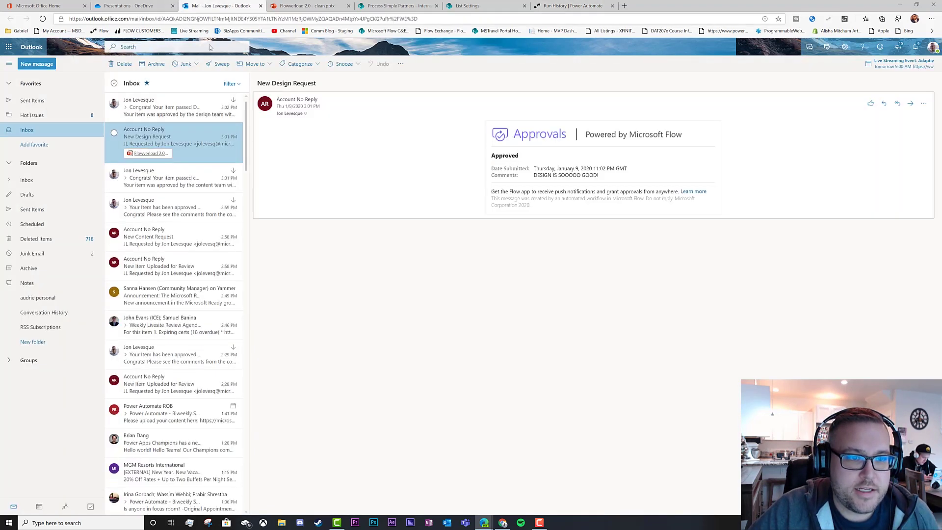
Approve the Final Approval Request with the reason 'this is awesome, take it to ignite!'.
left_click(171, 112)
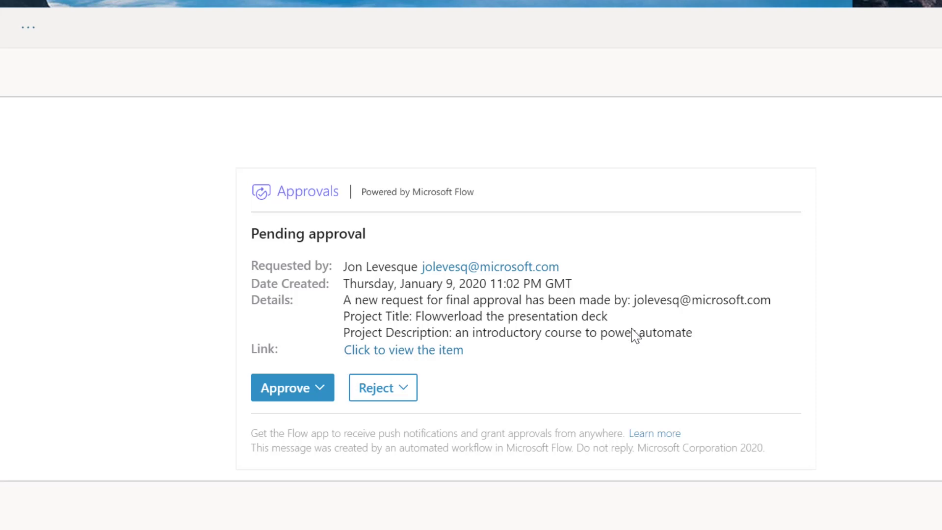
left_click(311, 386)
left_click(337, 446)
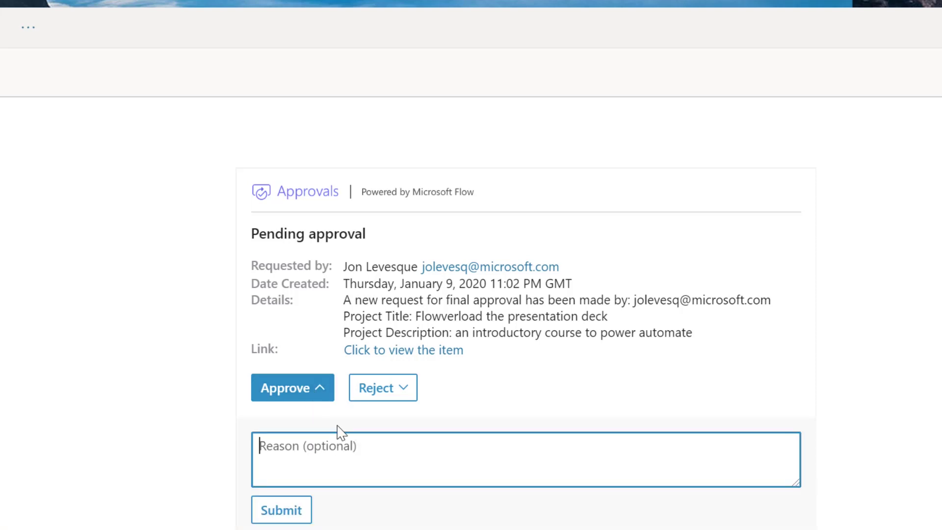
type("this is aw")
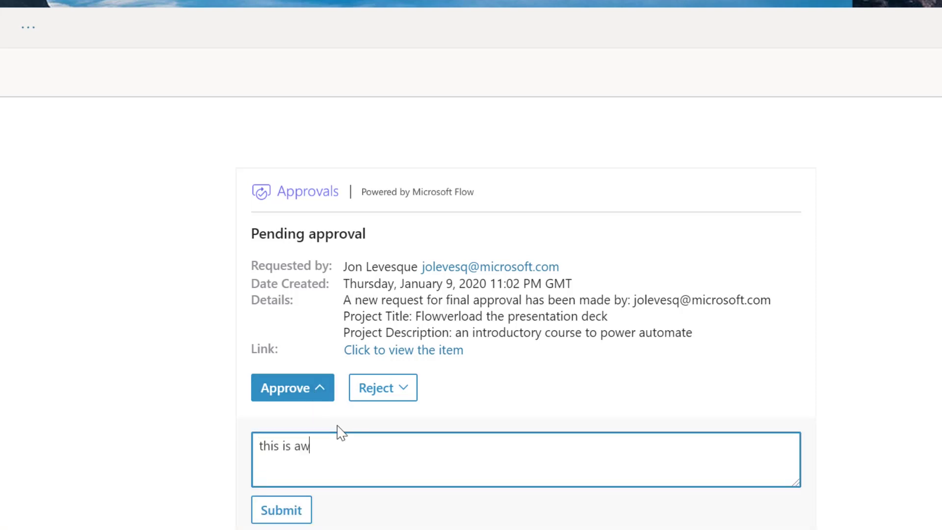
type("esome, take it to ignite!")
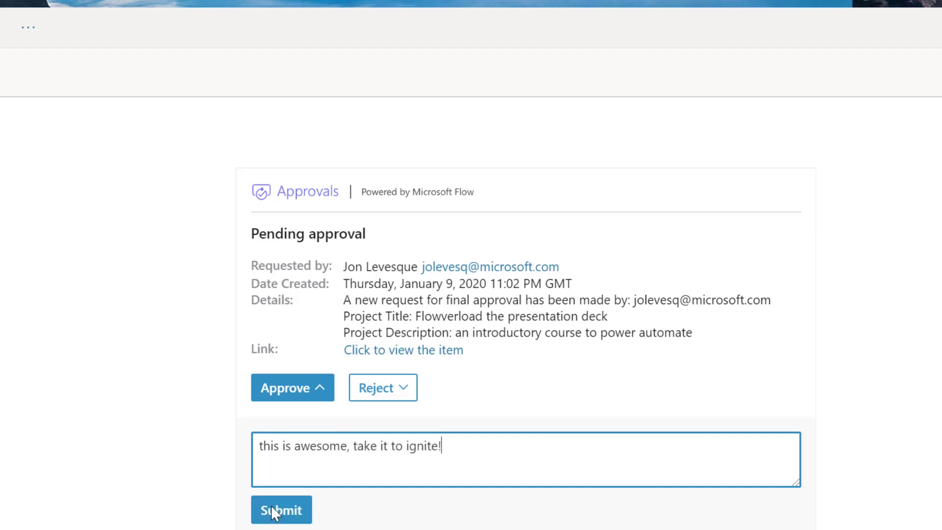
left_click(285, 512)
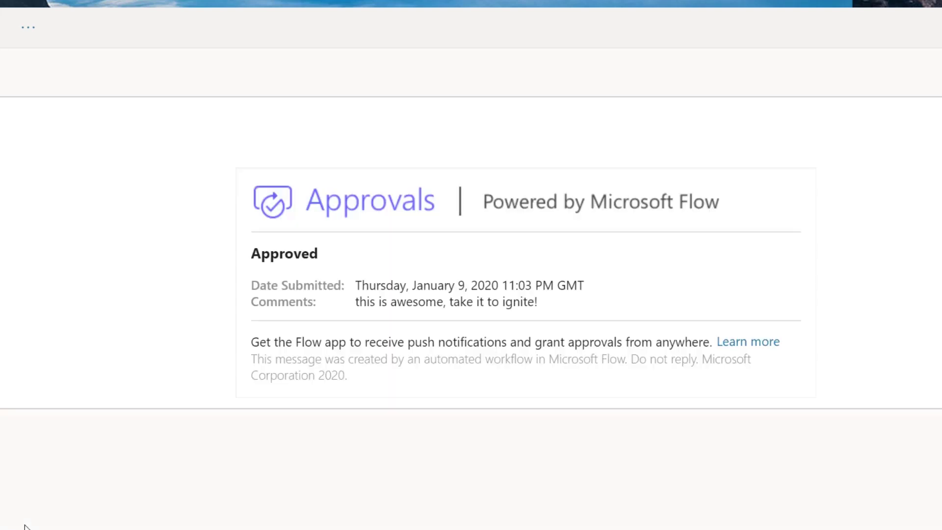
Read the final-approval congratulations email, then check Condition 2 in the succeeded run.
left_click(172, 107)
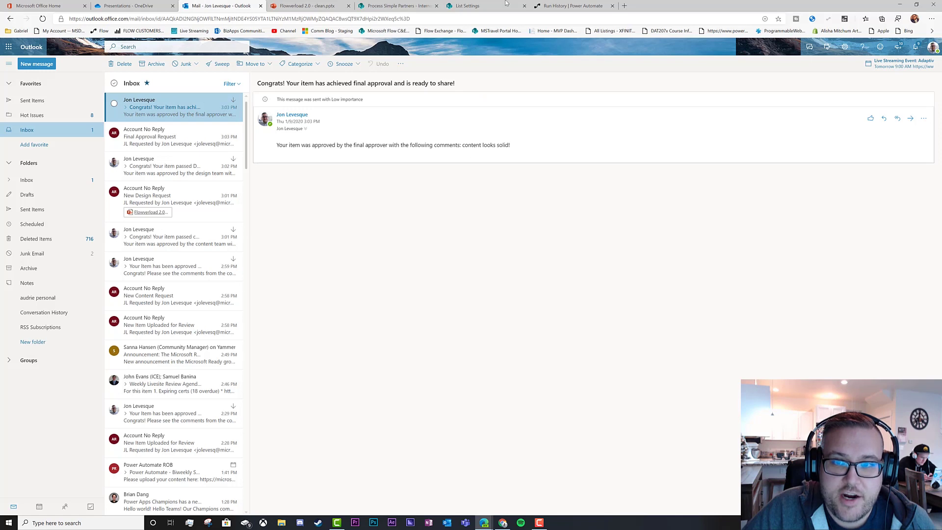
left_click(569, 6)
left_click(477, 299)
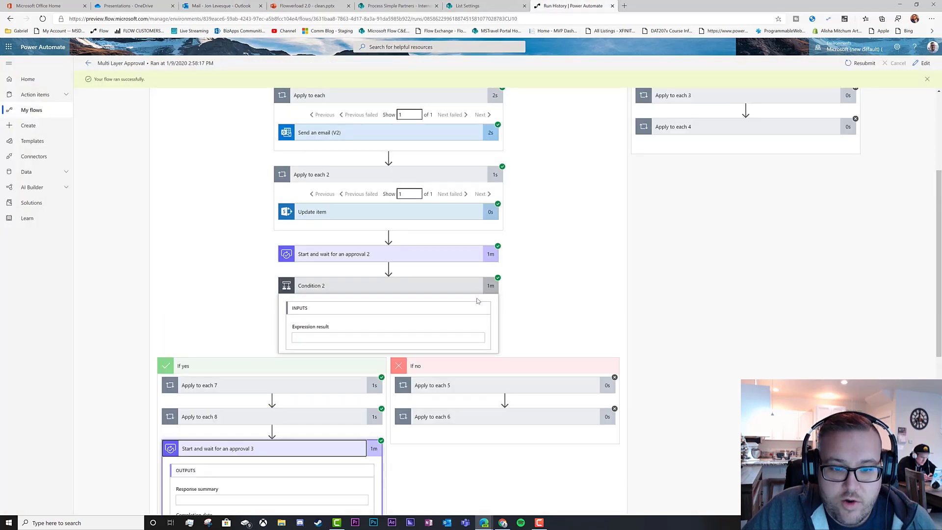
Inspect Condition 3 in the succeeded run, then return to SharePoint's Internal Review Process list.
left_click(290, 449)
scroll(343, 427, "down", 1)
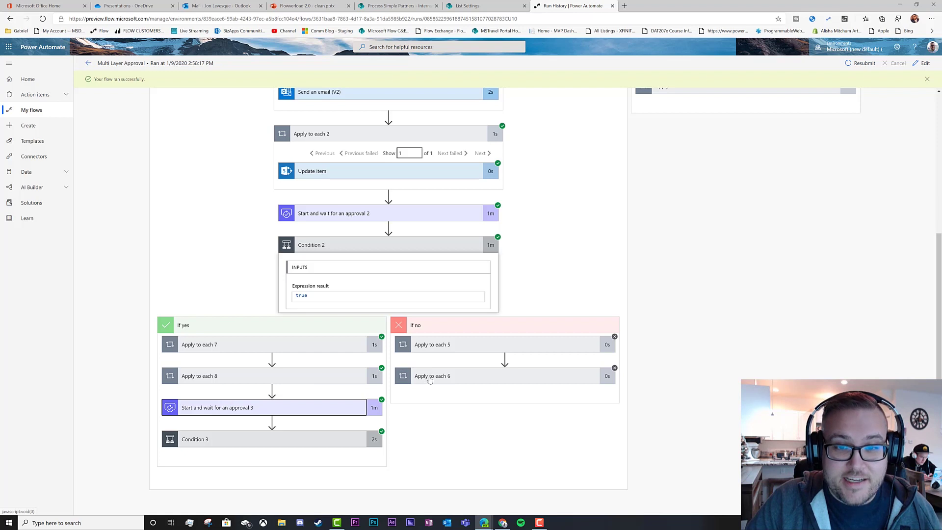
scroll(430, 379, "up", 5)
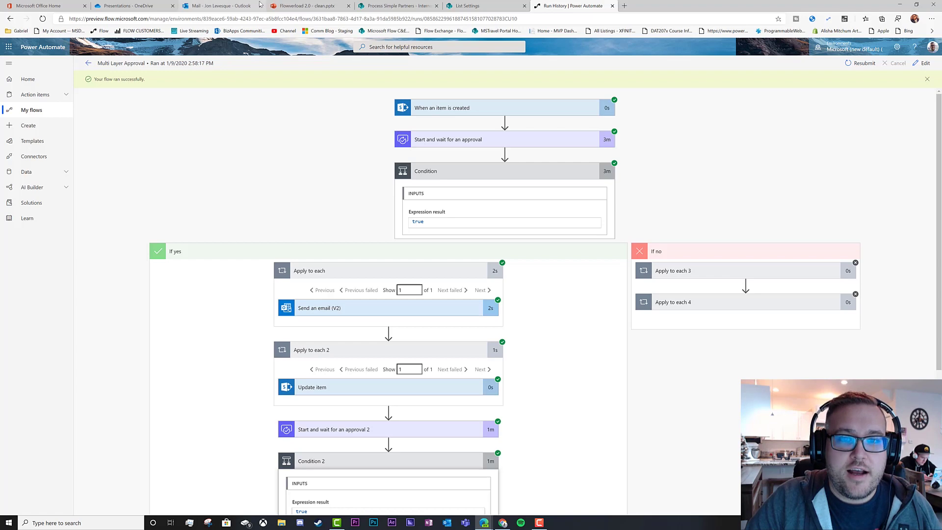
left_click(396, 7)
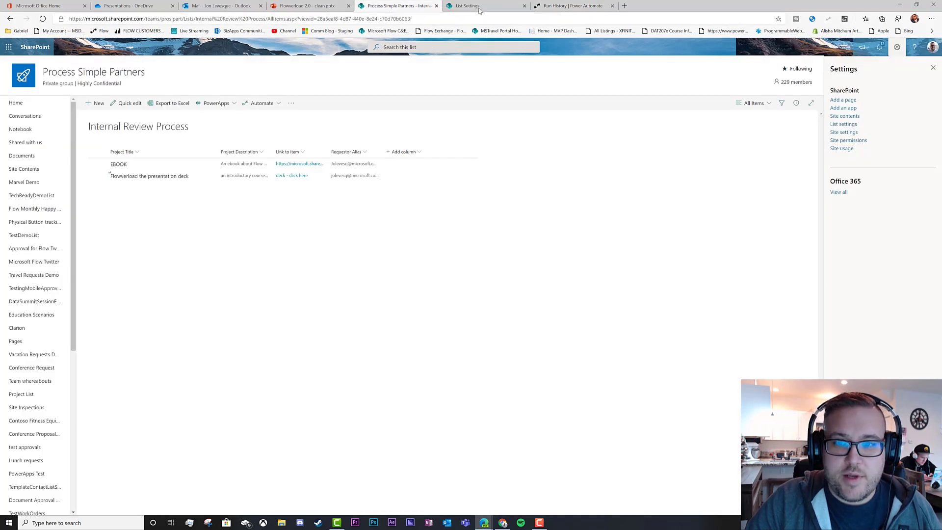
left_click(479, 6)
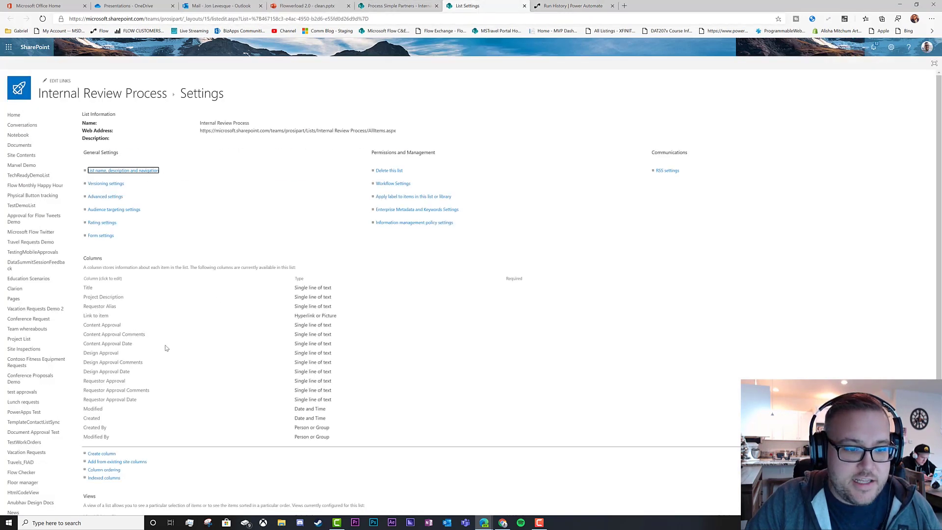